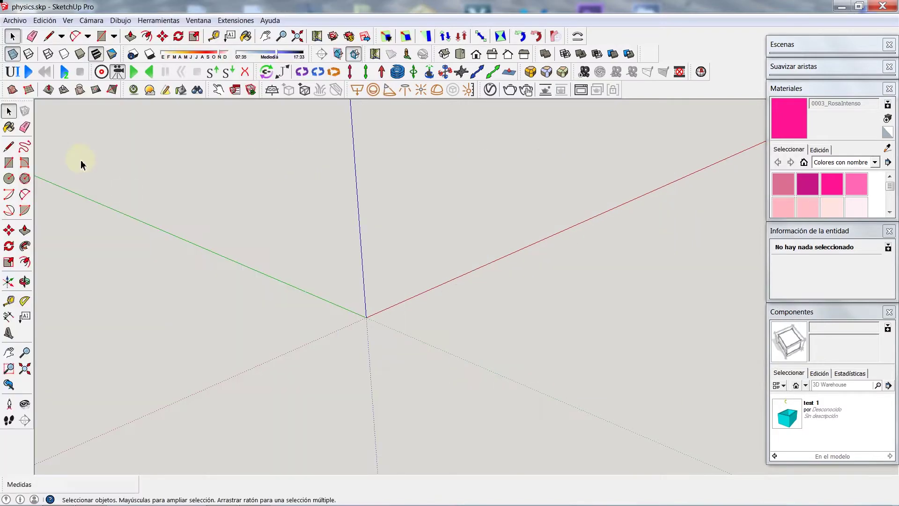
Step: Draw a rectangular face starting from the origin
left_click(9, 163)
left_click(366, 317)
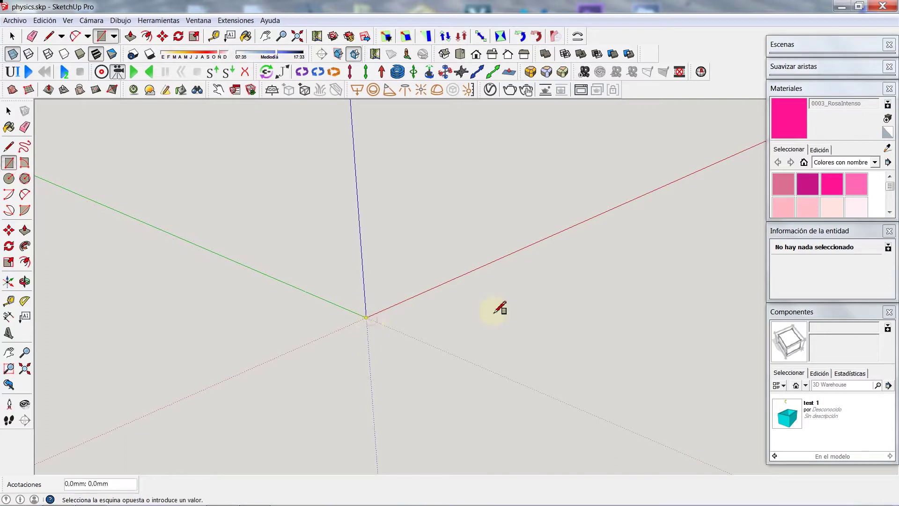
left_click(704, 292)
scroll(114, 296, "down", 1)
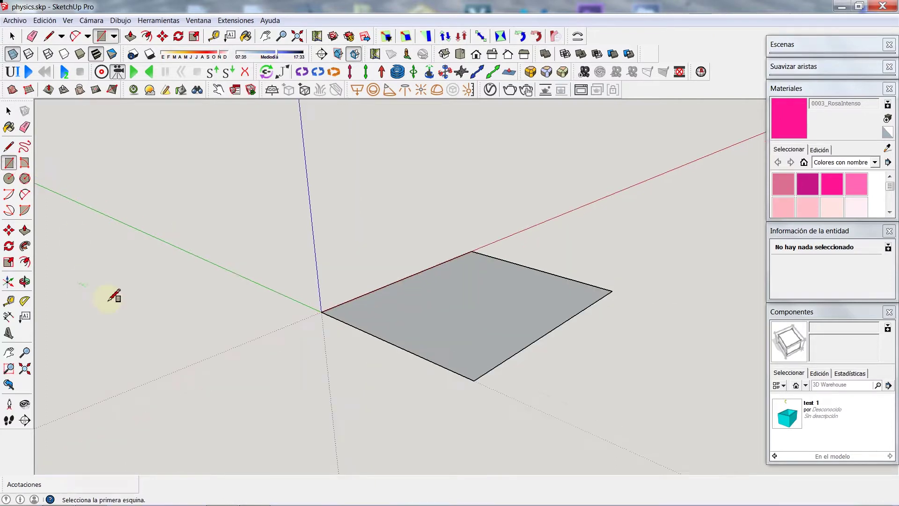
left_click(9, 111)
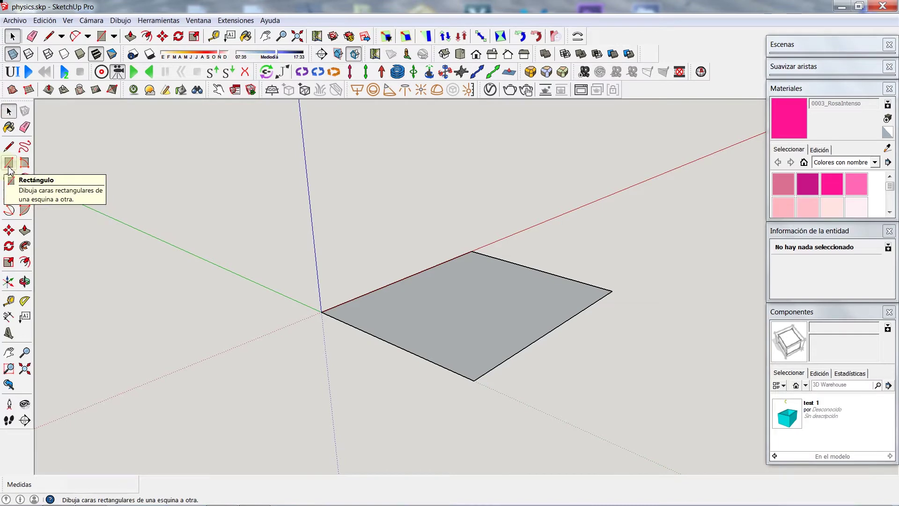
Step: Push/Pull the rectangle up into a thin grey slab
left_click(25, 230)
left_click_drag(426, 282, 427, 296)
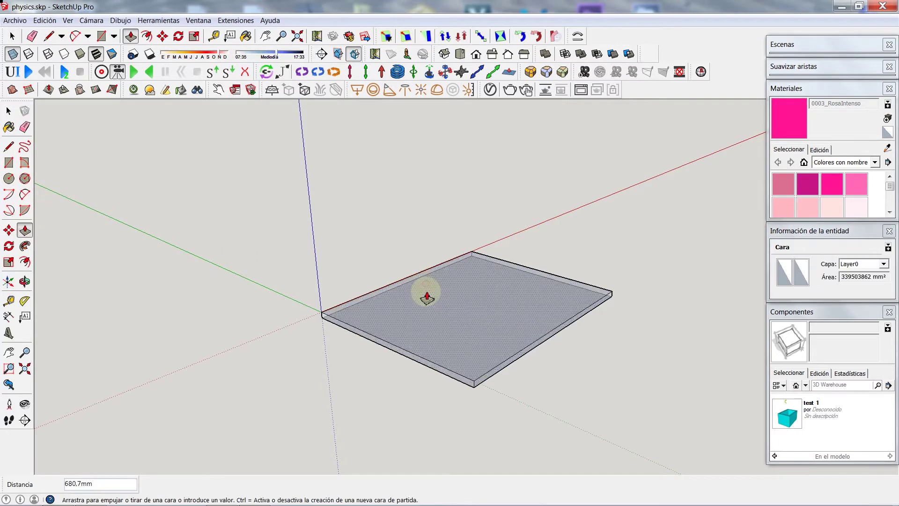
left_click(9, 111)
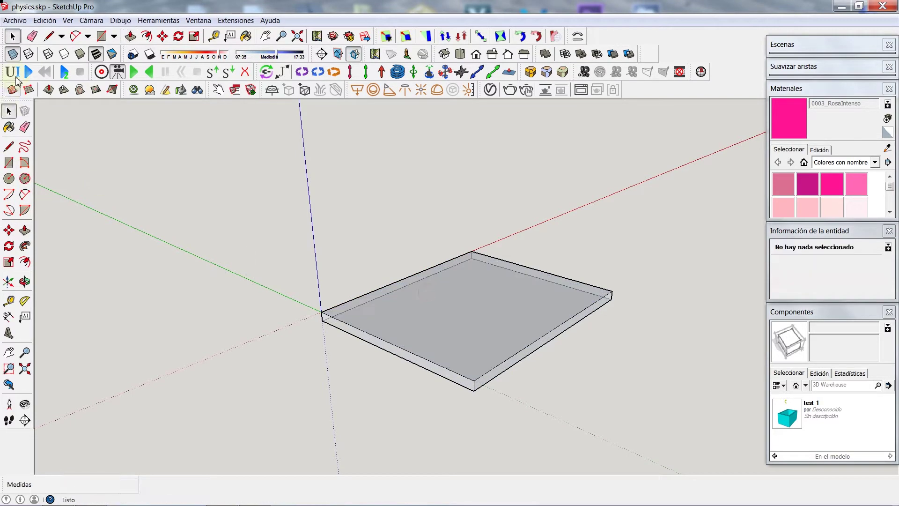
scroll(515, 300, "up", 3)
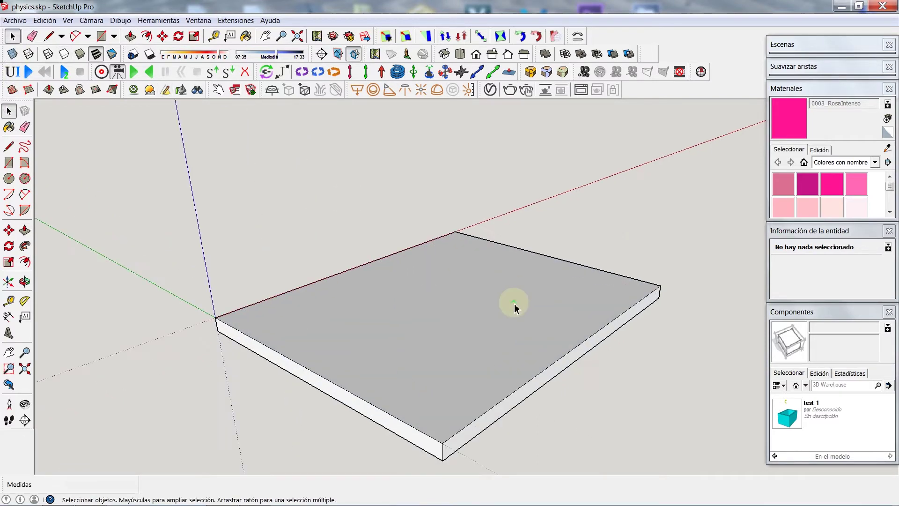
Step: Paint the slab's top face with the turquoise material
scroll(888, 195, "down", 3)
scroll(890, 194, "down", 3)
scroll(892, 194, "down", 3)
scroll(894, 193, "down", 3)
left_click_drag(893, 192, 894, 195)
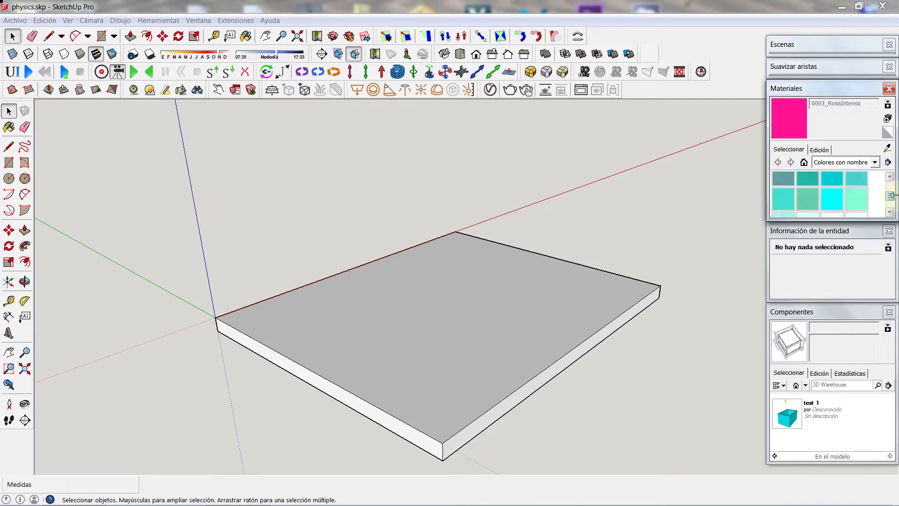
left_click(832, 178)
left_click(242, 318)
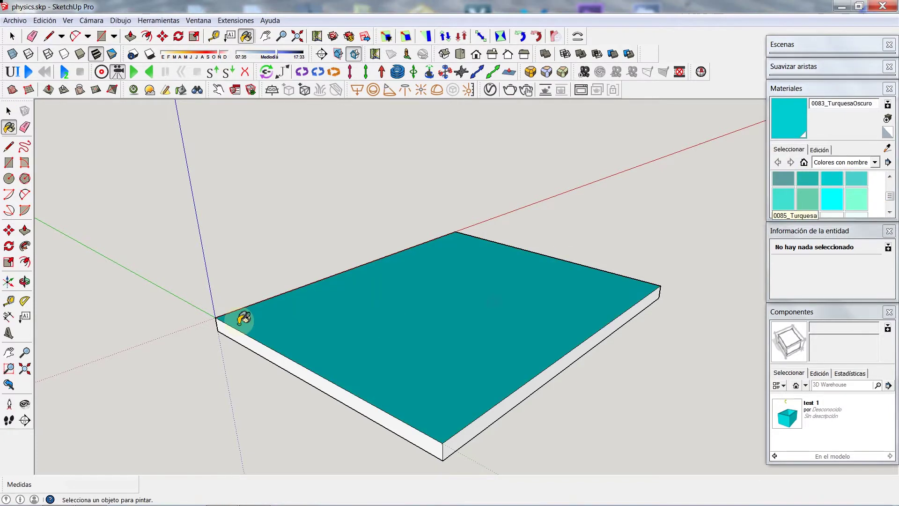
Step: Select the whole slab, paint its sides turquoise, then clear the selection
left_click(9, 111)
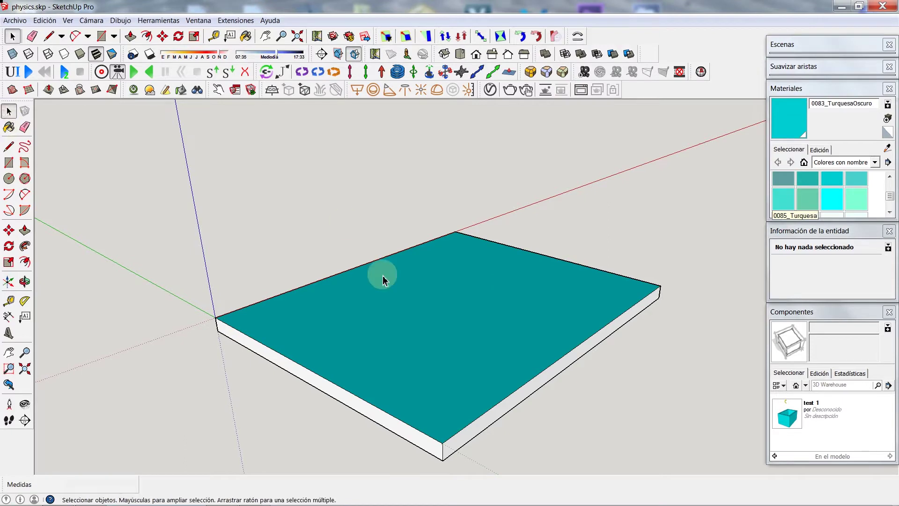
triple_click(382, 274)
left_click(832, 178)
left_click(357, 315)
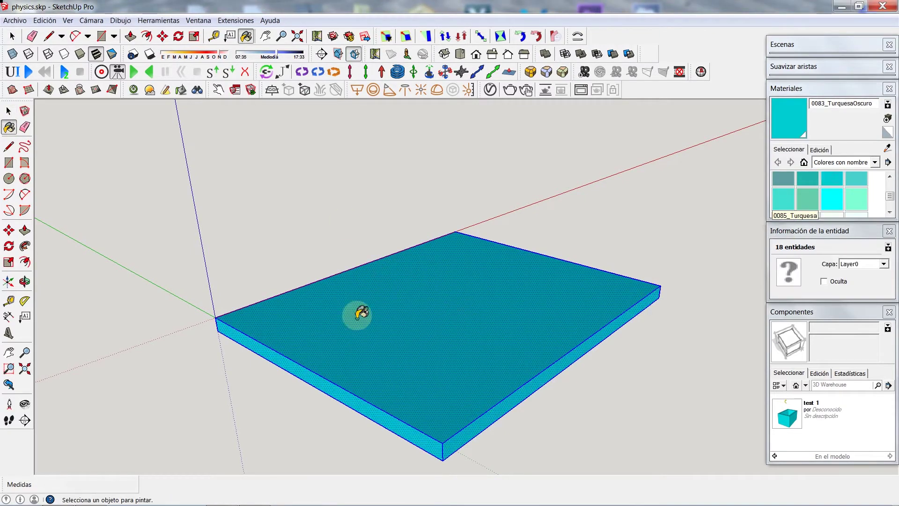
left_click(9, 111)
left_click(334, 332)
left_click(119, 266)
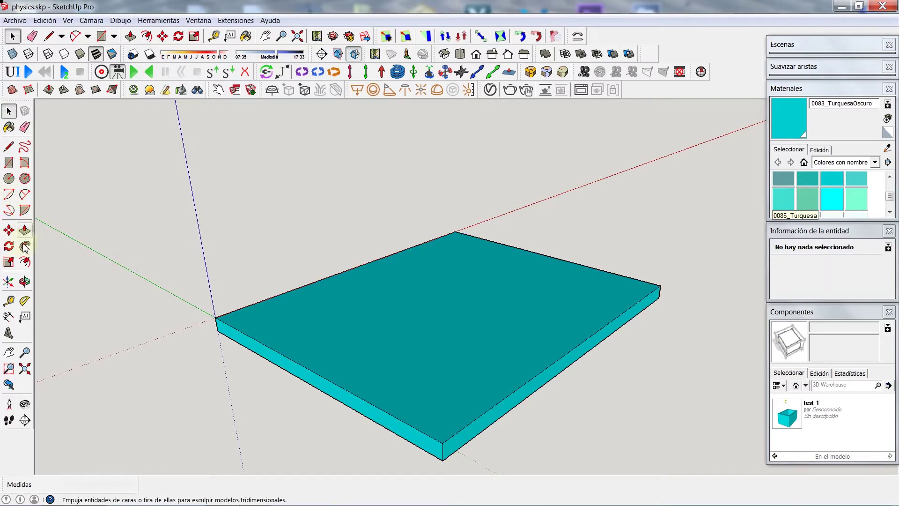
left_click(24, 263)
Step: Offset an inset rim on the top face and pull it up about 2667 mm into walls
left_click(265, 347)
left_click(275, 341)
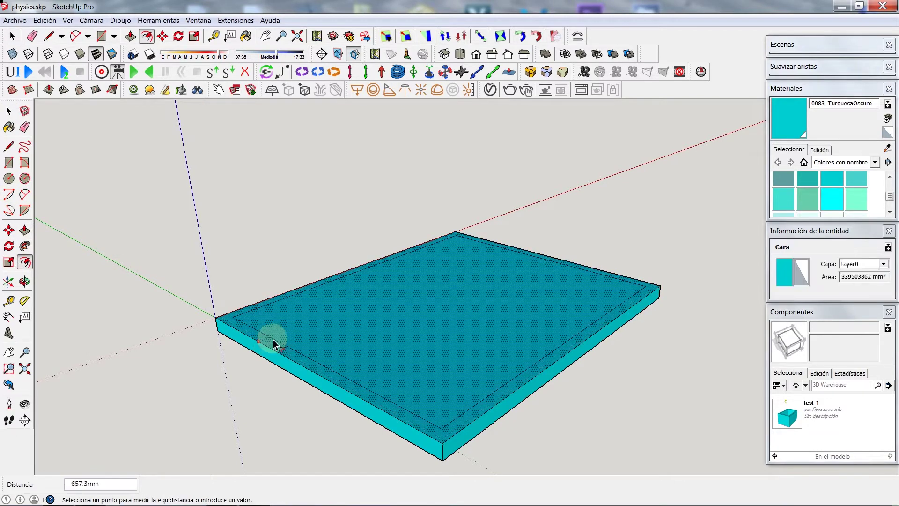
key("p")
left_click(249, 338)
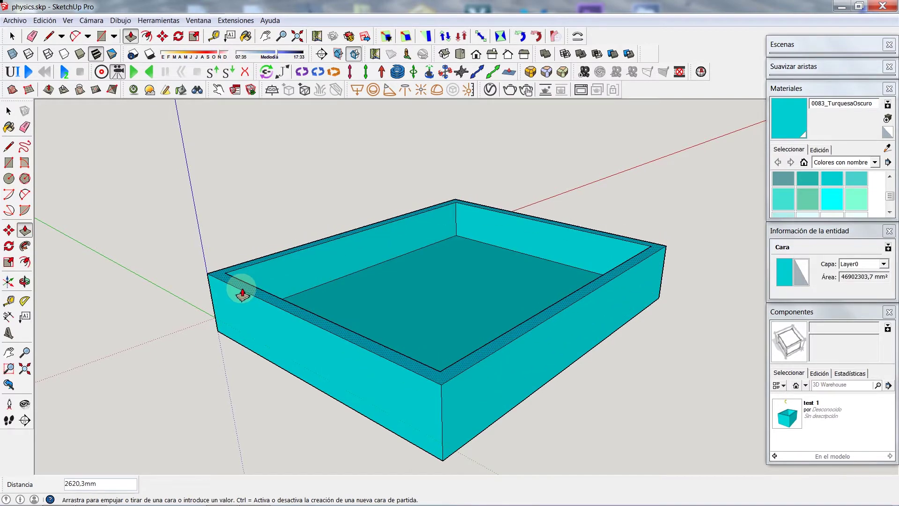
left_click(246, 292)
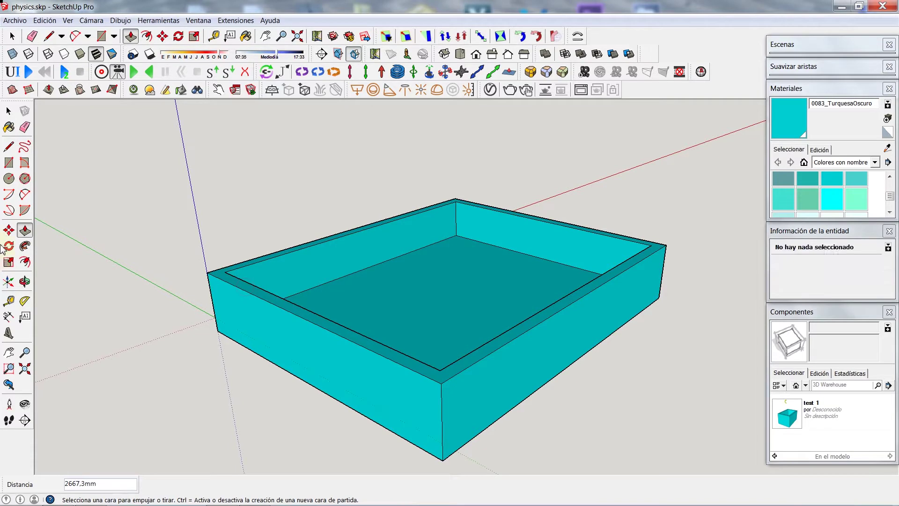
left_click(25, 281)
left_click_drag(451, 318, 391, 346)
left_click(8, 111)
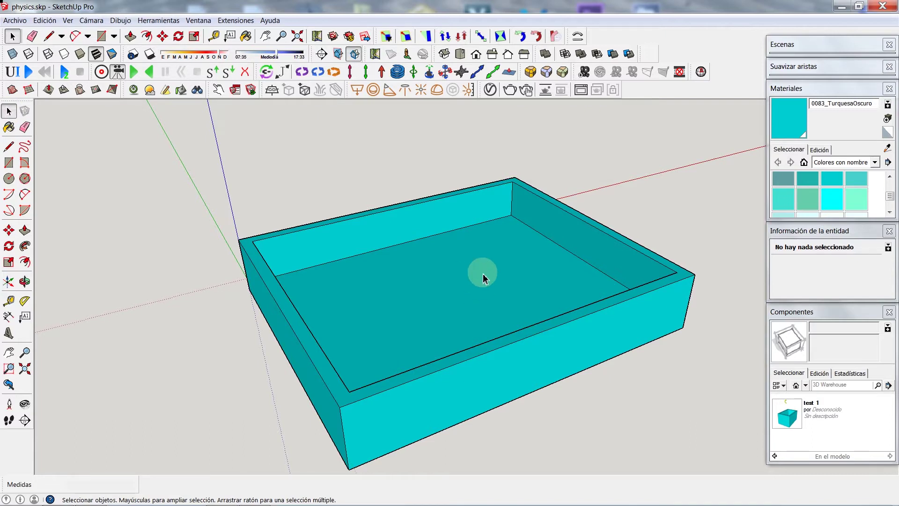
Step: Draw a line across the box floor between opposite inner walls, splitting it in two
left_click(9, 147)
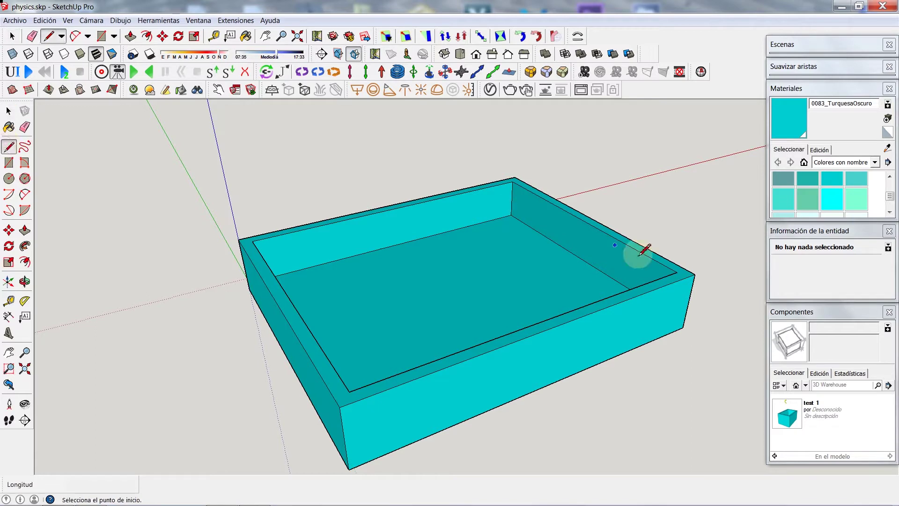
left_click(573, 257)
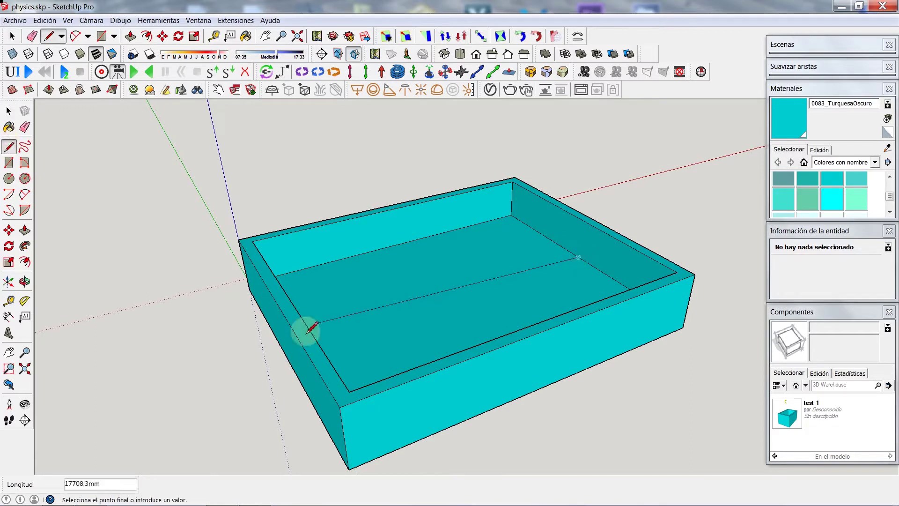
scroll(367, 317, "down", 3)
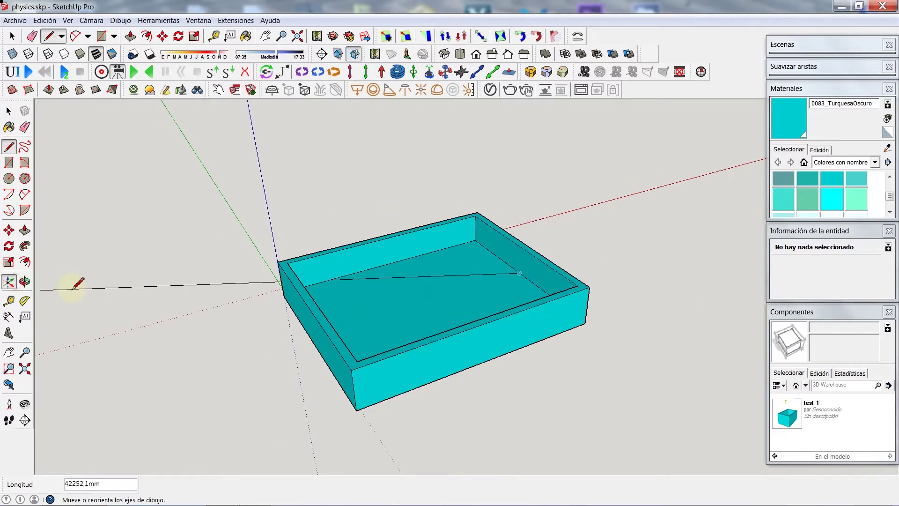
left_click(24, 281)
left_click_drag(459, 274, 225, 321)
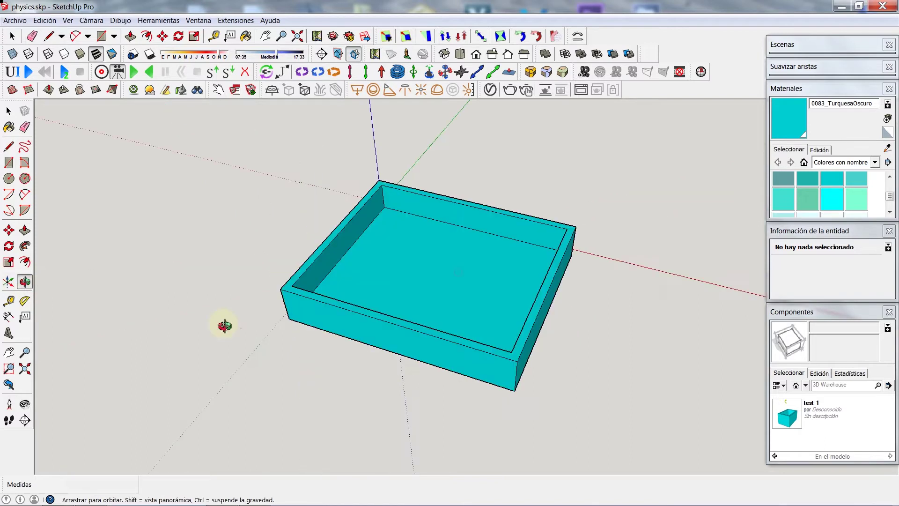
left_click(9, 147)
left_click(539, 306)
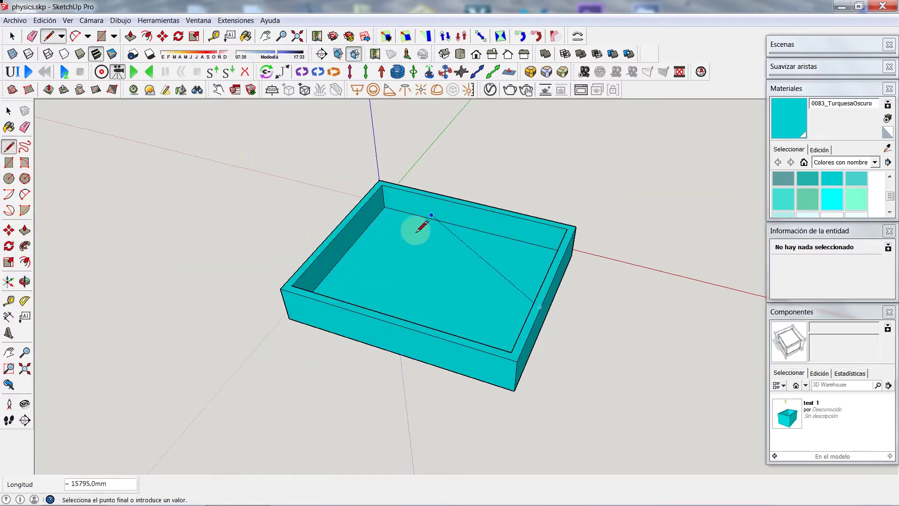
left_click(8, 111)
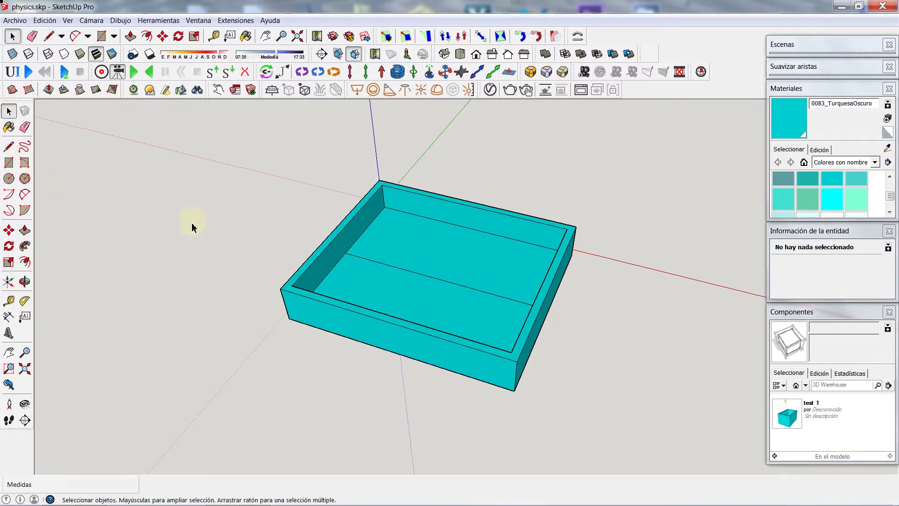
scroll(351, 274, "up", 1)
scroll(358, 275, "up", 1)
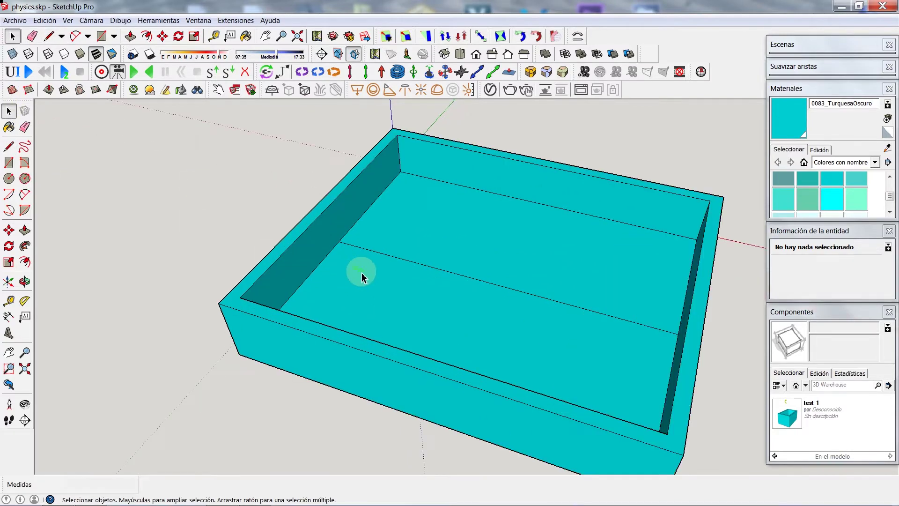
scroll(361, 274, "up", 2)
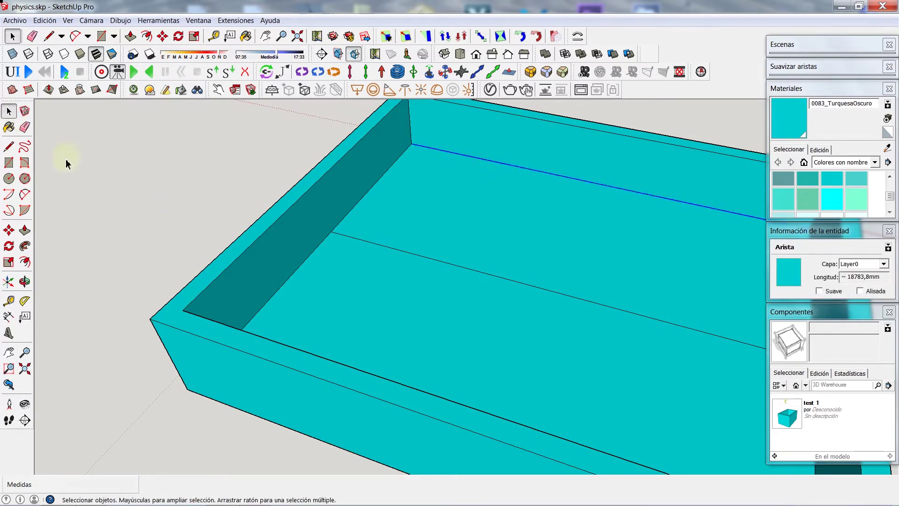
Step: Raise the back floor edge vertically and draw a line from the raised corner to an edge midpoint
left_click(10, 232)
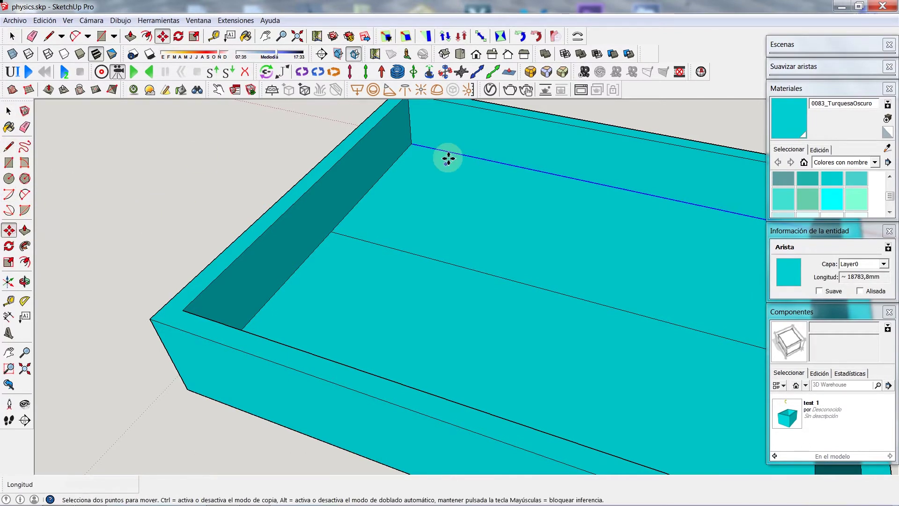
left_click(437, 147)
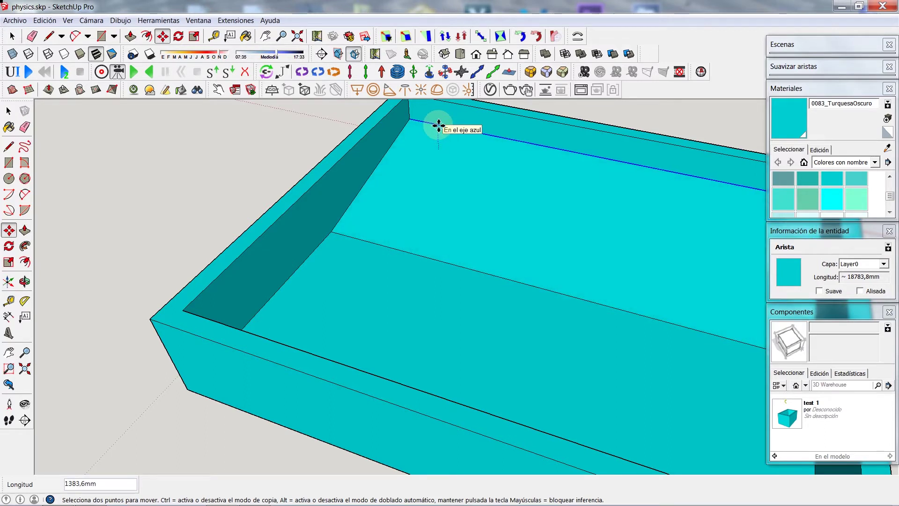
left_click(438, 125)
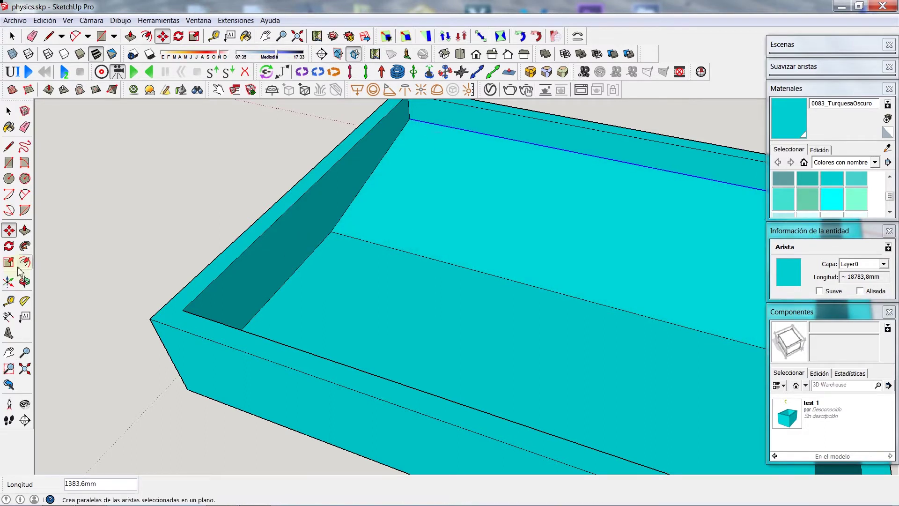
left_click(24, 282)
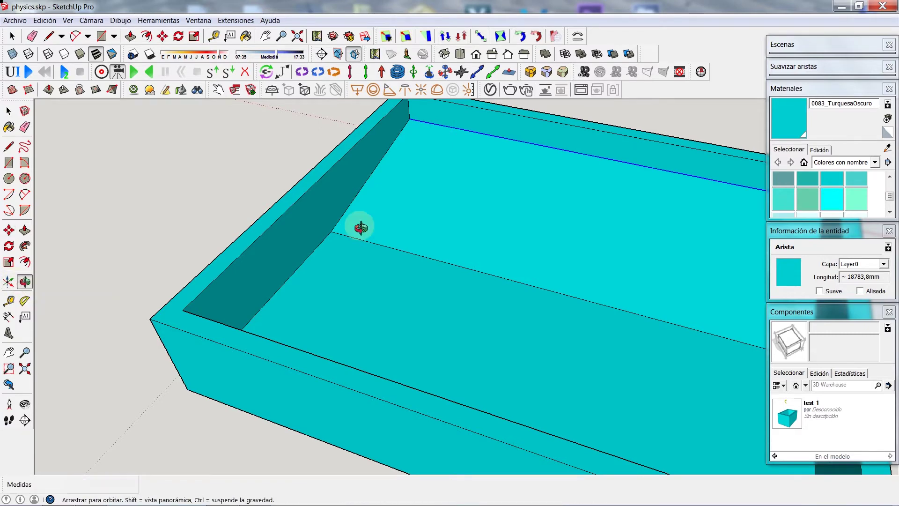
left_click_drag(495, 161, 257, 113)
left_click(8, 146)
left_click(597, 168)
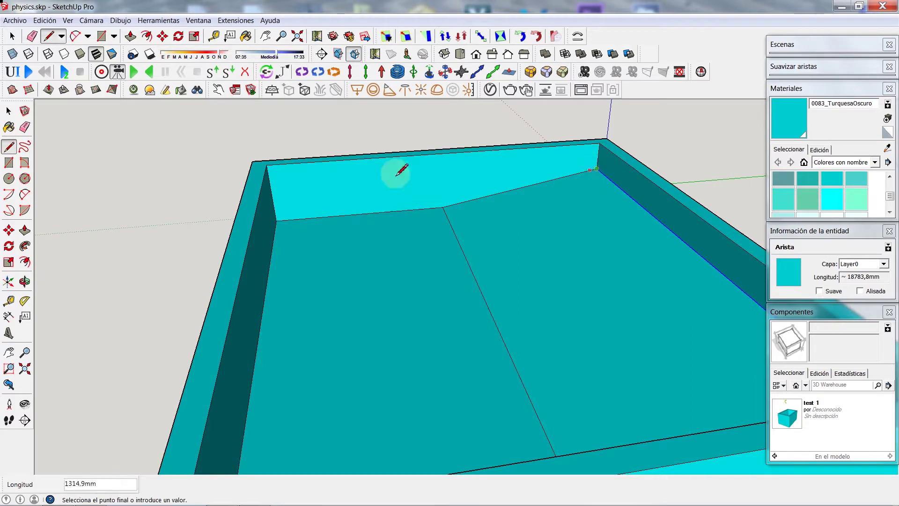
left_click(272, 193)
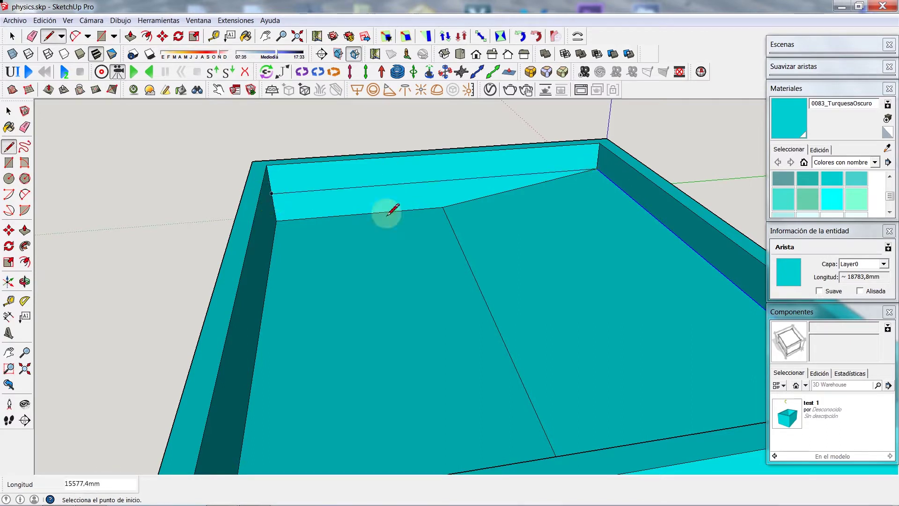
Step: Move the inner floor's corner point upward so the floor slopes, then orbit around the tray
left_click(9, 230)
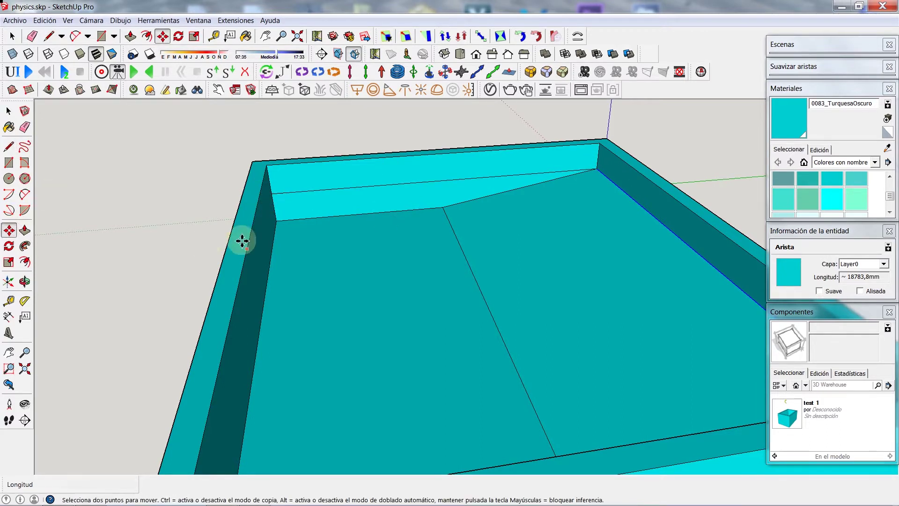
left_click(9, 111)
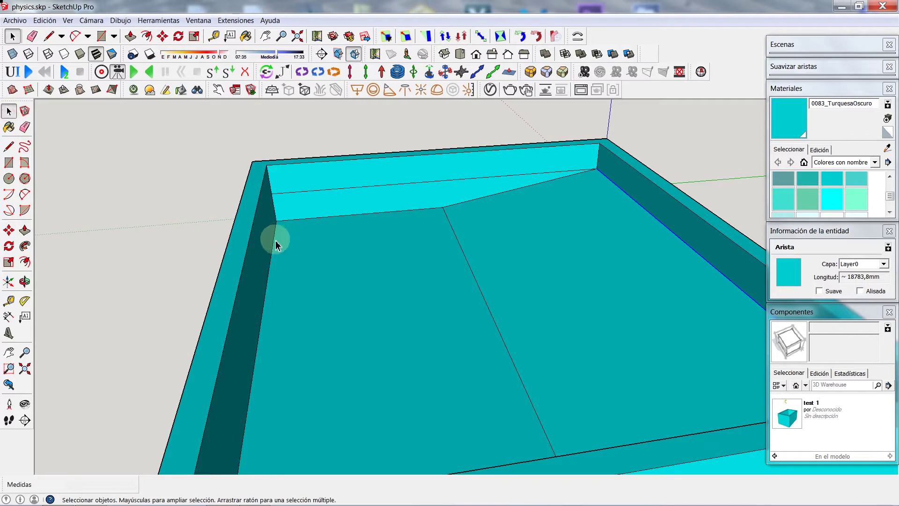
left_click(8, 230)
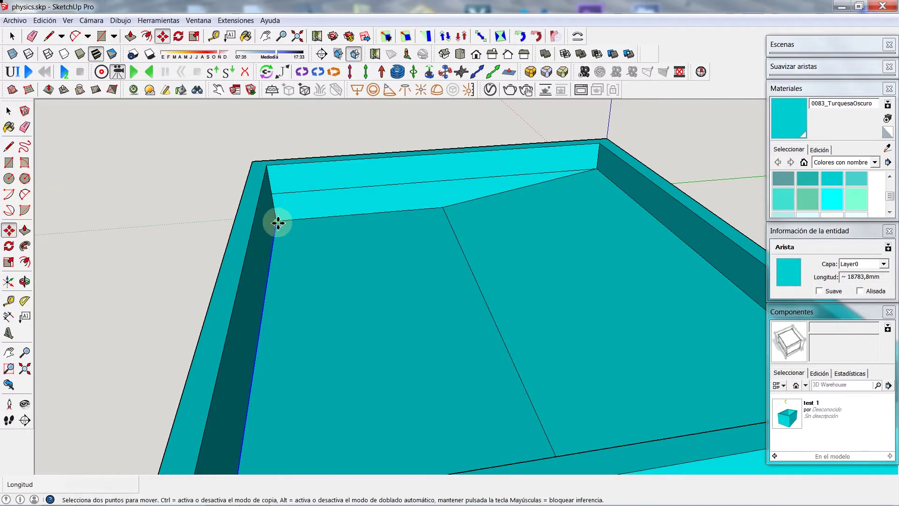
left_click(276, 221)
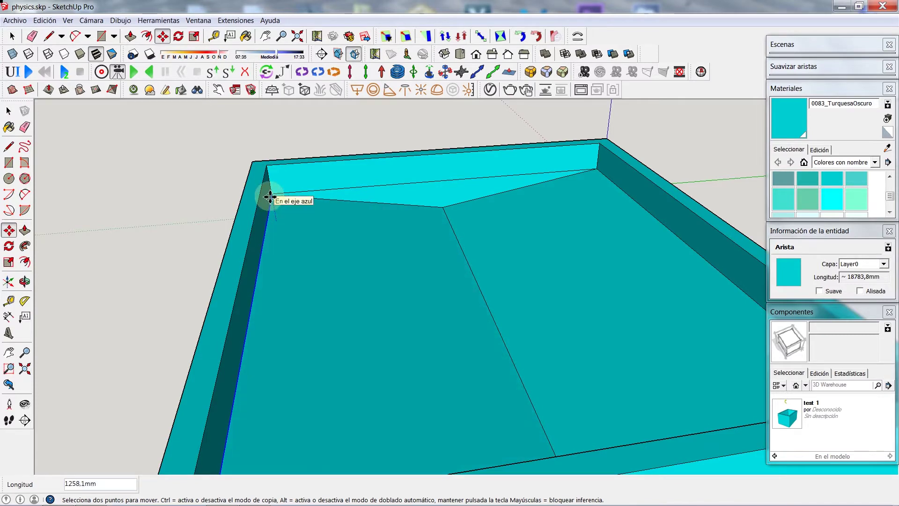
left_click(273, 196)
scroll(458, 261, "down", 3)
scroll(457, 261, "down", 2)
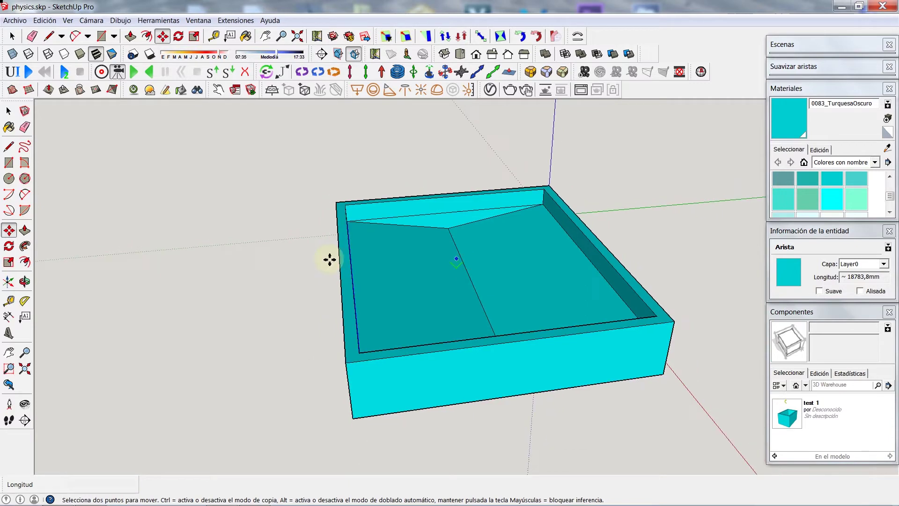
left_click(24, 281)
mouse_move(378, 305)
left_mouse_down()
mouse_move(692, 325)
mouse_move(341, 327)
mouse_move(477, 293)
left_mouse_up()
left_click(8, 111)
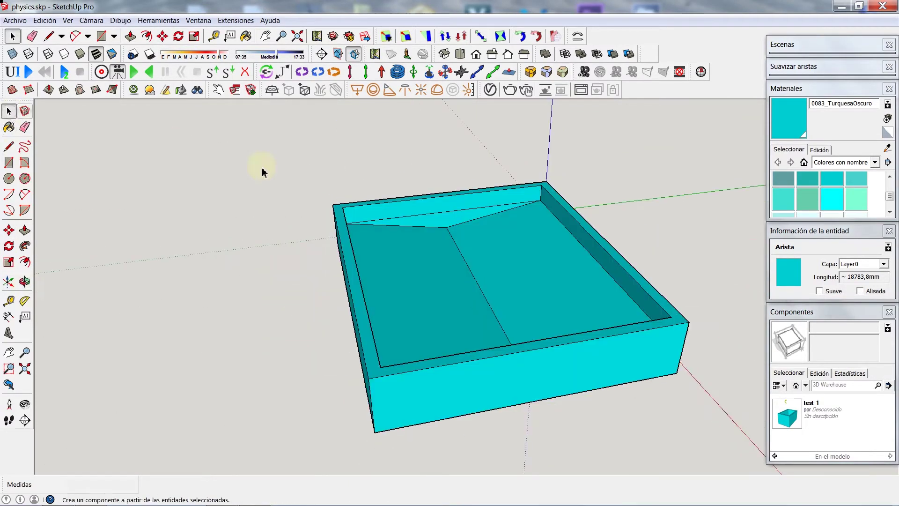
Step: Orbit around the tray to inspect the sloped floor from other sides
left_click(440, 239)
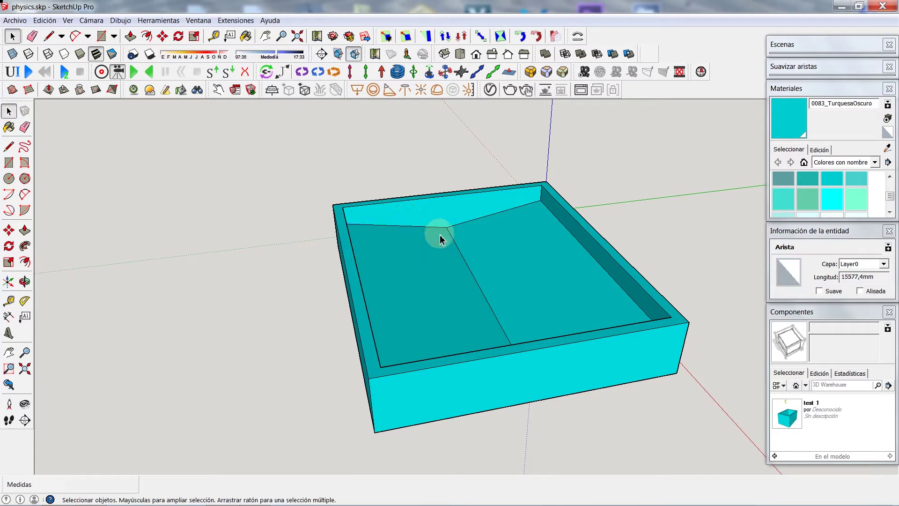
left_click(440, 239)
left_click(24, 280)
mouse_move(637, 275)
left_mouse_down()
mouse_move(363, 287)
mouse_move(331, 317)
mouse_move(365, 303)
mouse_move(176, 319)
left_mouse_up()
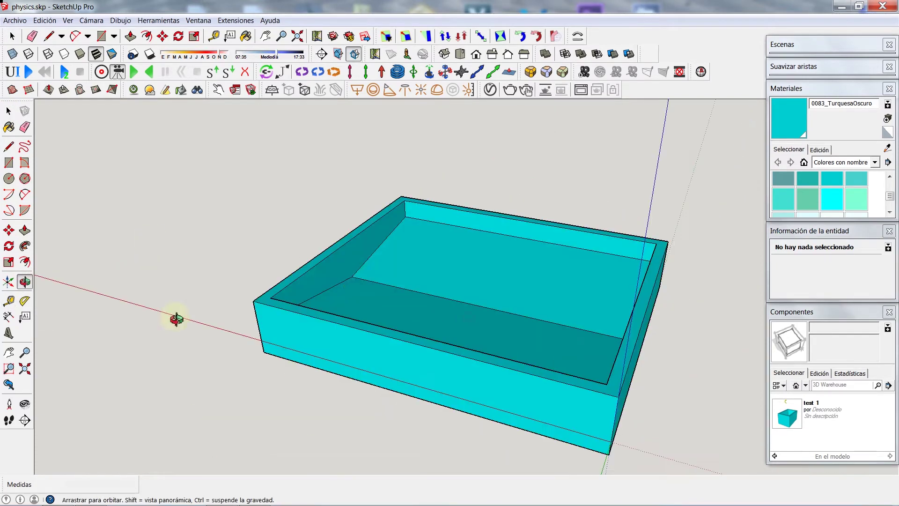
left_click_drag(169, 271, 294, 321)
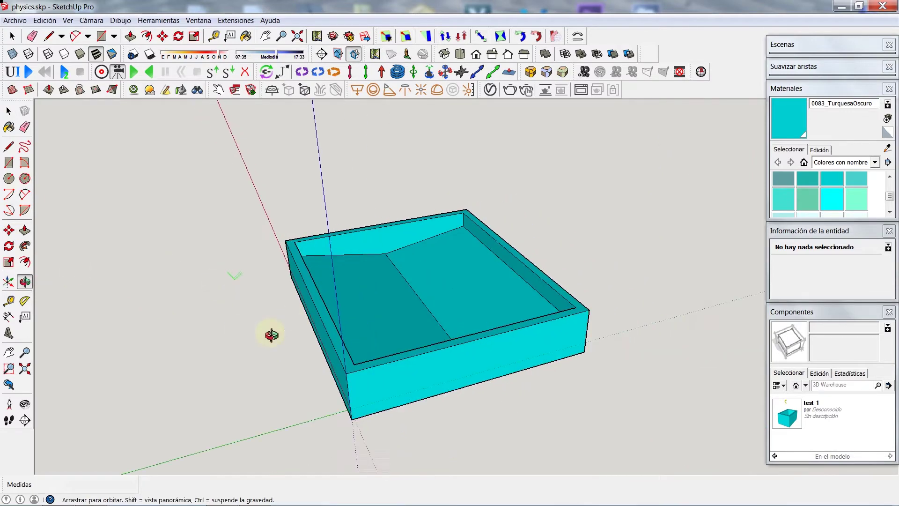
Step: Select the entire box and make it a single group with Crear grupo
left_click(8, 111)
left_click(423, 284)
triple_click(423, 285)
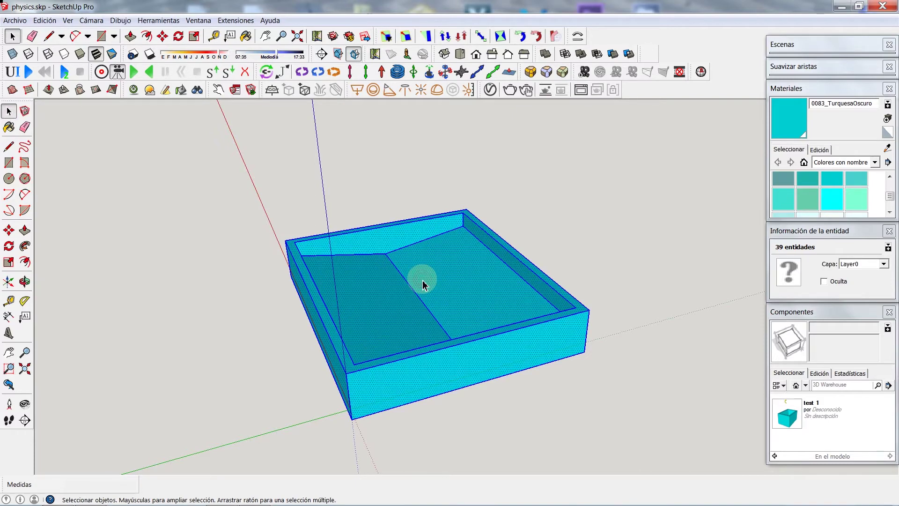
right_click(423, 285)
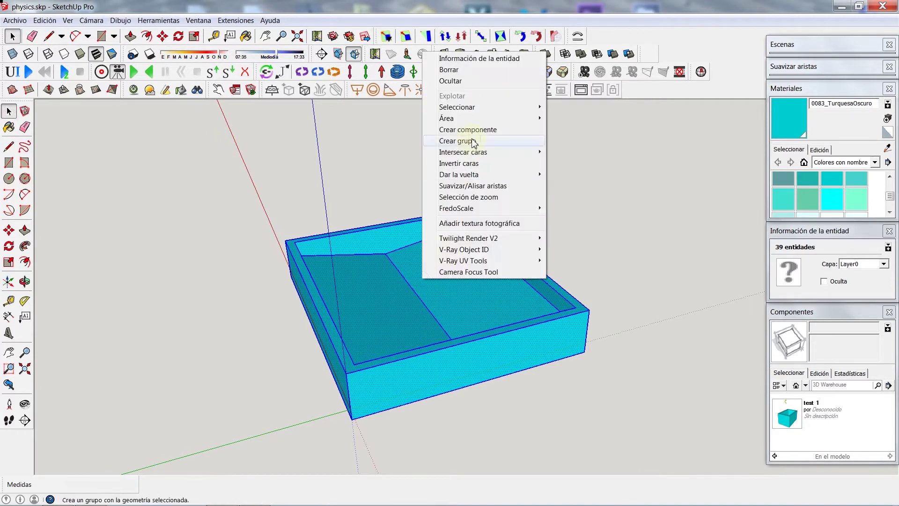
left_click(472, 141)
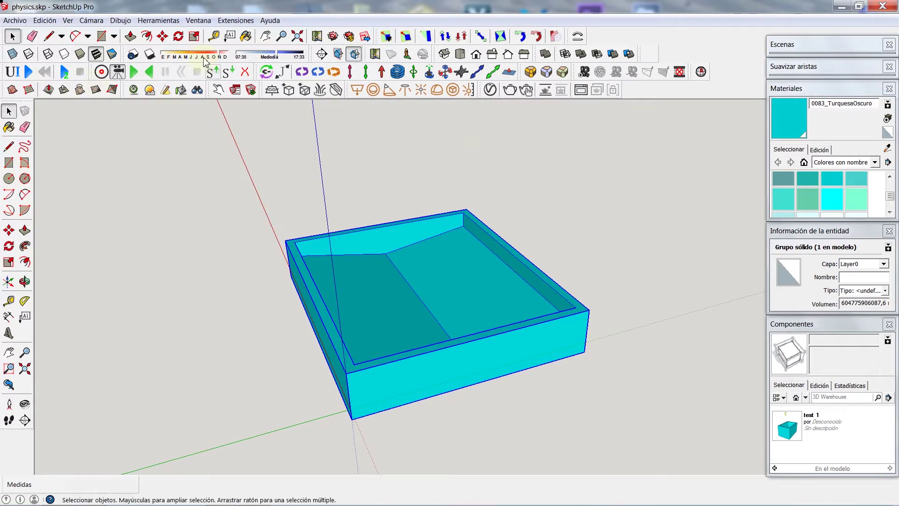
left_click(120, 20)
mouse_move(141, 108)
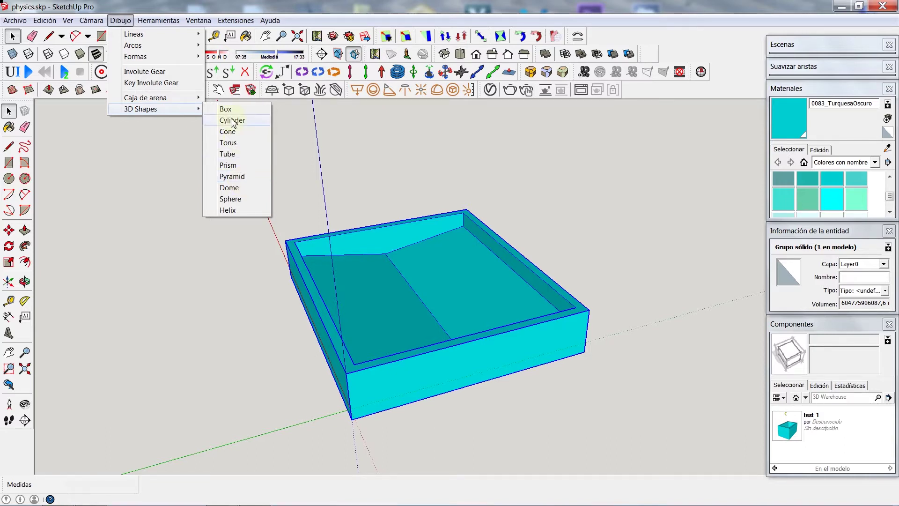
Step: Create a sphere of radius 100 with 20 segments at the box's origin corner
left_click(235, 199)
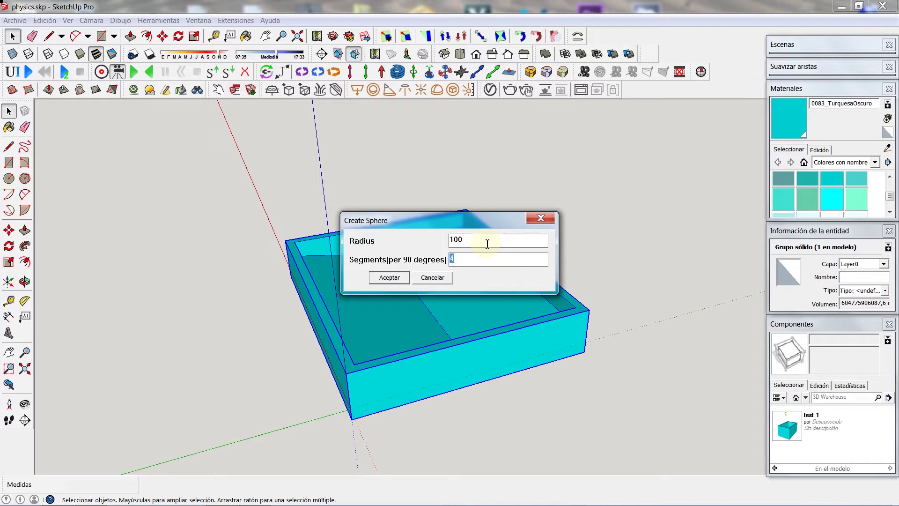
left_click(407, 279)
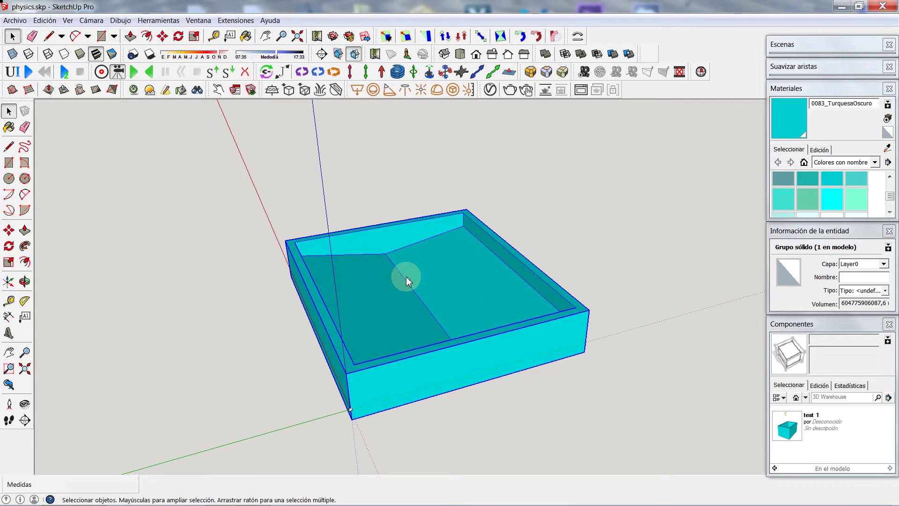
left_click(351, 412)
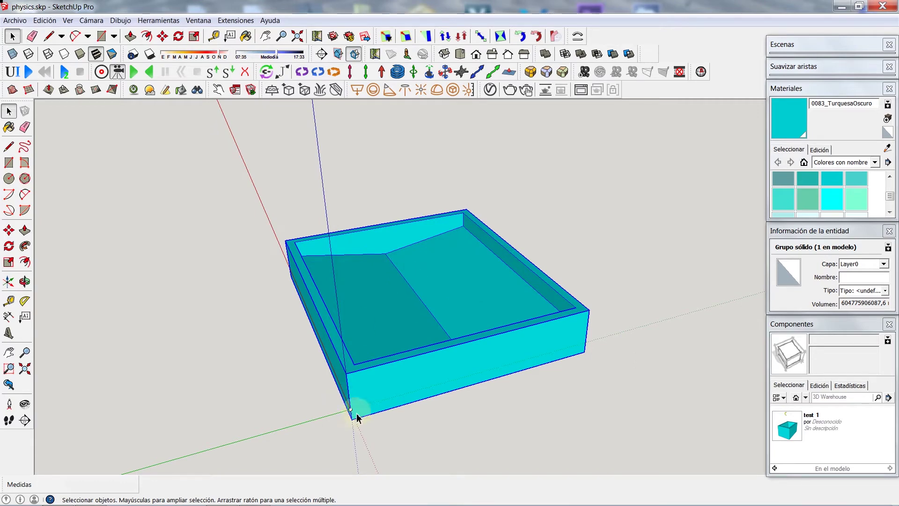
scroll(351, 412, "up", 3)
scroll(352, 412, "up", 3)
scroll(351, 412, "up", 2)
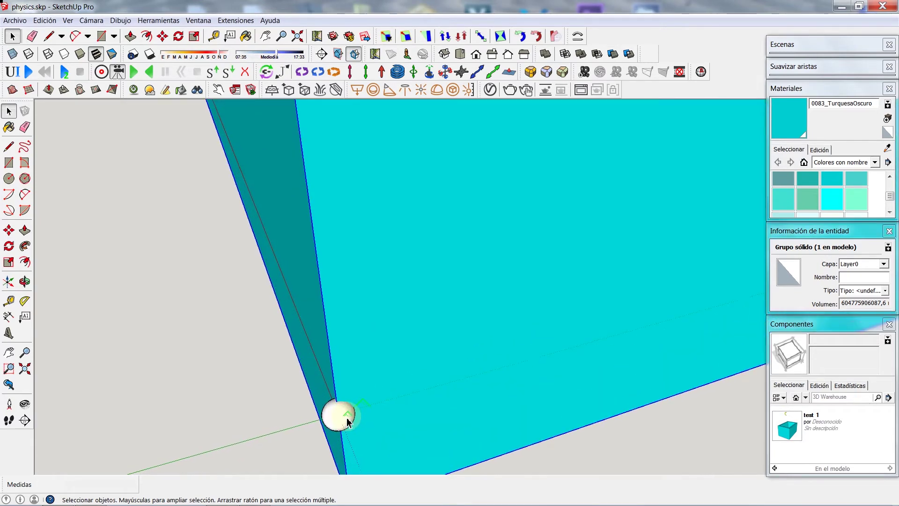
scroll(251, 373, "down", 1)
scroll(237, 371, "down", 4)
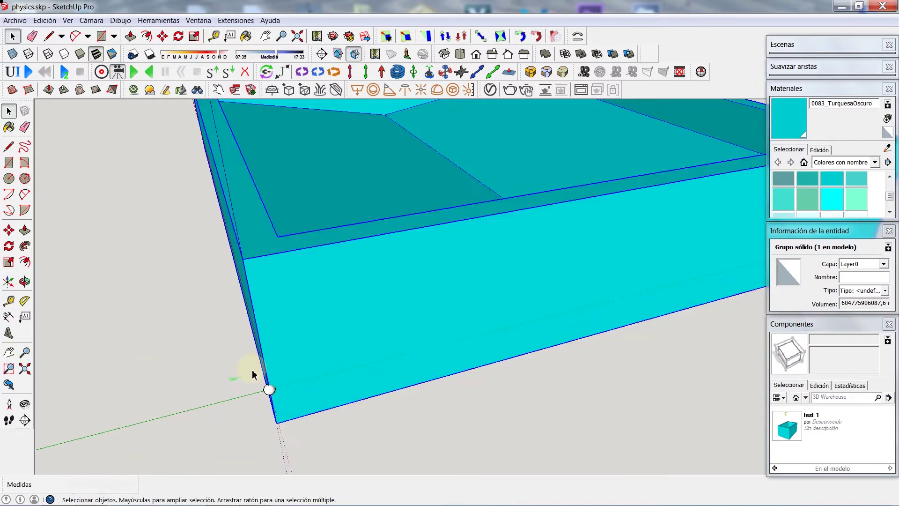
scroll(237, 372, "down", 3)
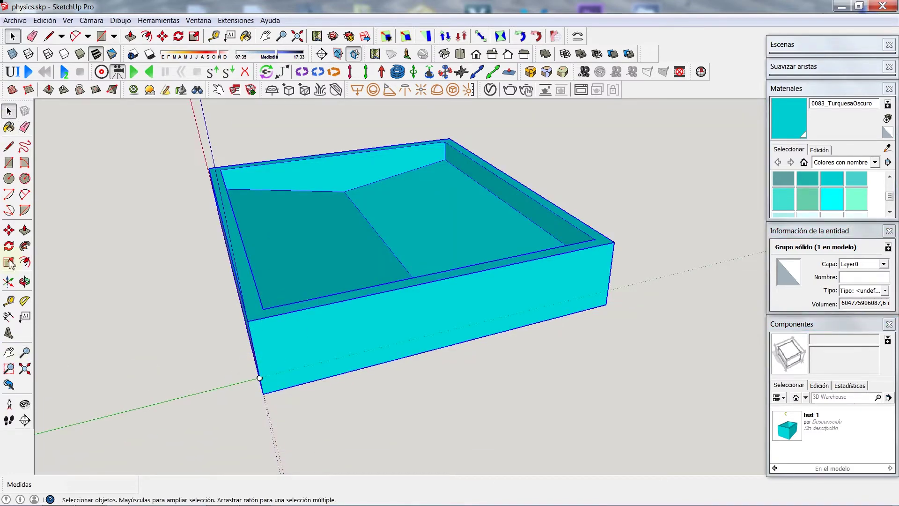
left_click(8, 230)
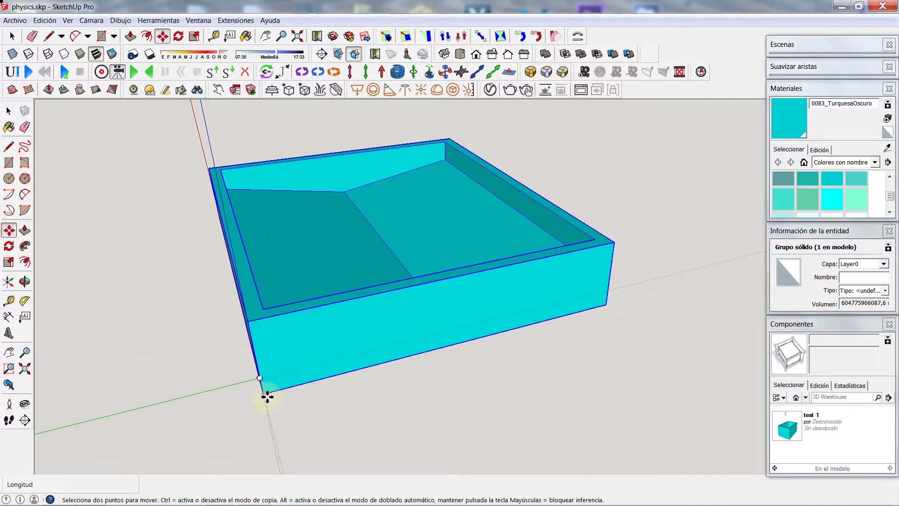
Step: Select the sphere and scale it uniformly by a factor of 4
left_click(267, 396)
left_click(264, 378)
scroll(262, 389, "up", 3)
scroll(253, 382, "up", 3)
scroll(245, 363, "up", 3)
left_click(8, 111)
left_click(237, 120)
scroll(367, 288, "down", 3)
scroll(387, 291, "down", 2)
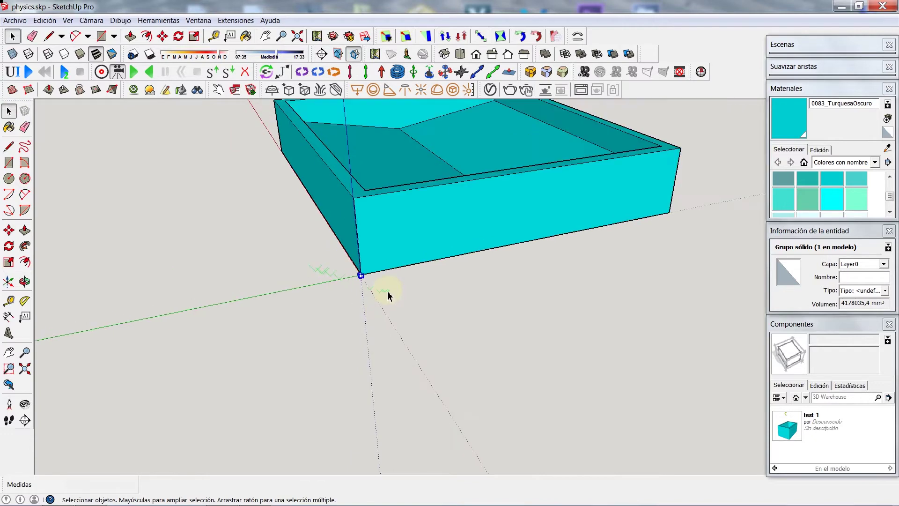
scroll(361, 277, "up", 2)
scroll(355, 282, "up", 2)
left_click(8, 262)
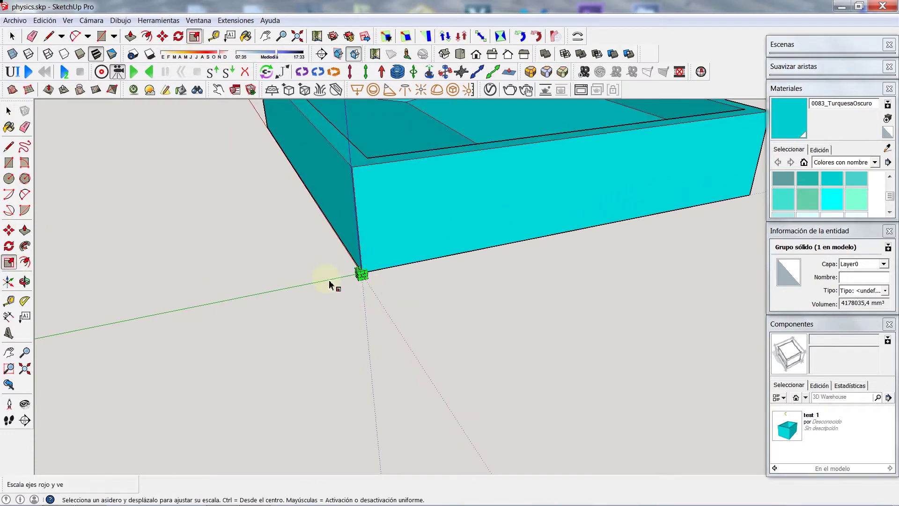
mouse_move(359, 276)
left_mouse_down()
mouse_move(328, 258)
mouse_move(349, 269)
left_mouse_up()
type("4")
key("Return")
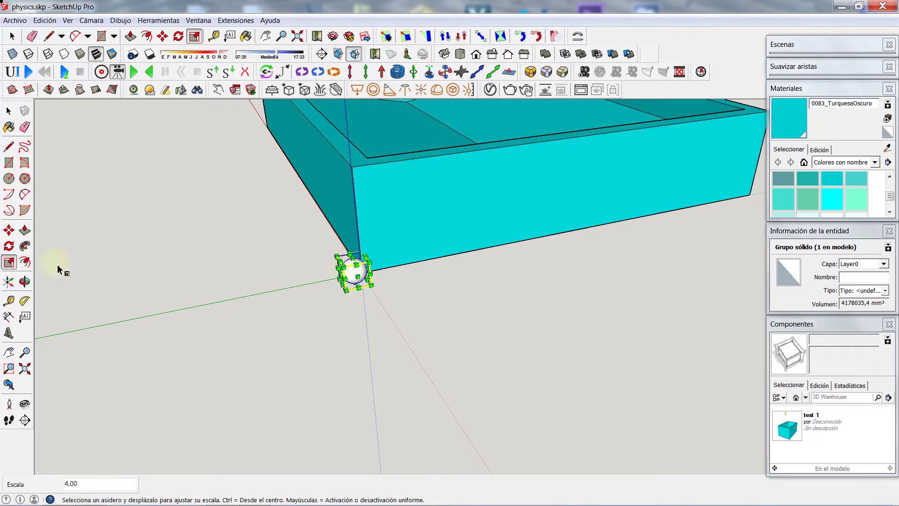
Step: Move the enlarged sphere onto the box's top rim
left_click(8, 230)
left_click(354, 274)
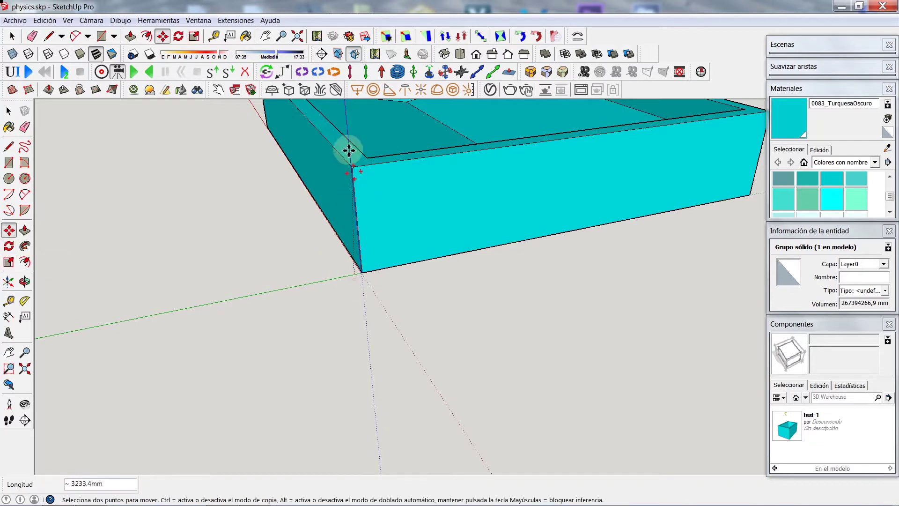
scroll(349, 121, "down", 2)
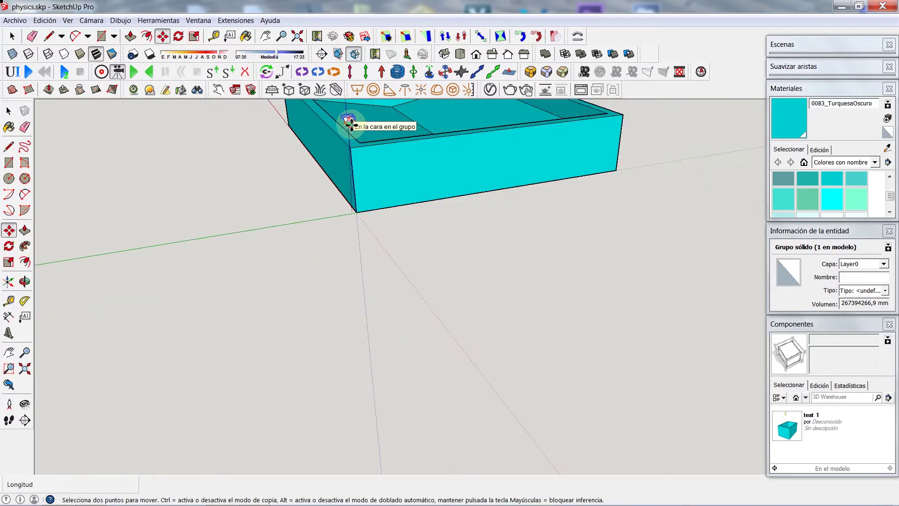
scroll(351, 125, "down", 1)
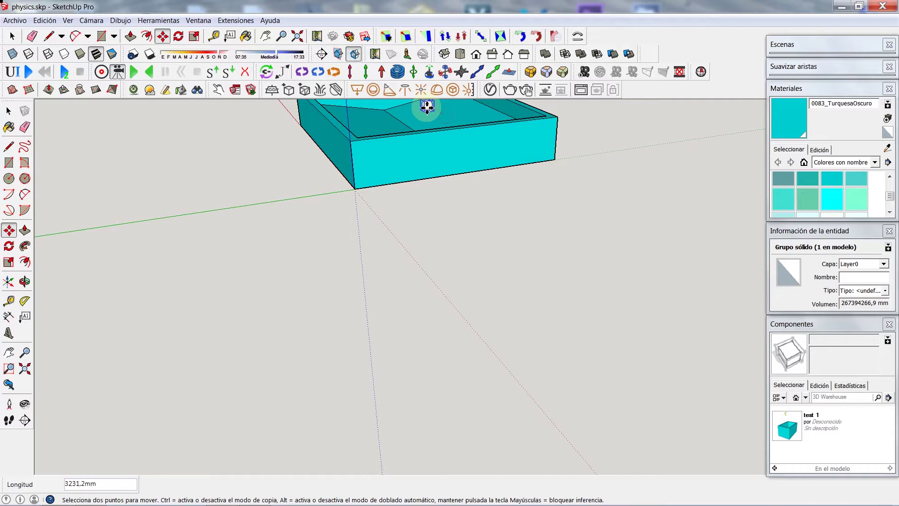
left_click(427, 107)
left_click(25, 281)
left_click_drag(421, 239, 657, 228)
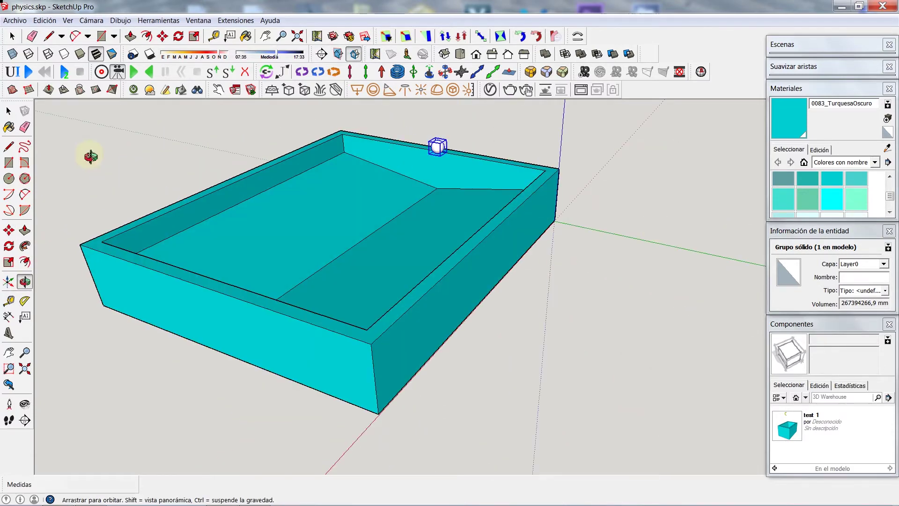
Step: Raise the sphere about 2213.8 mm up the blue axis above the rim
left_click(9, 230)
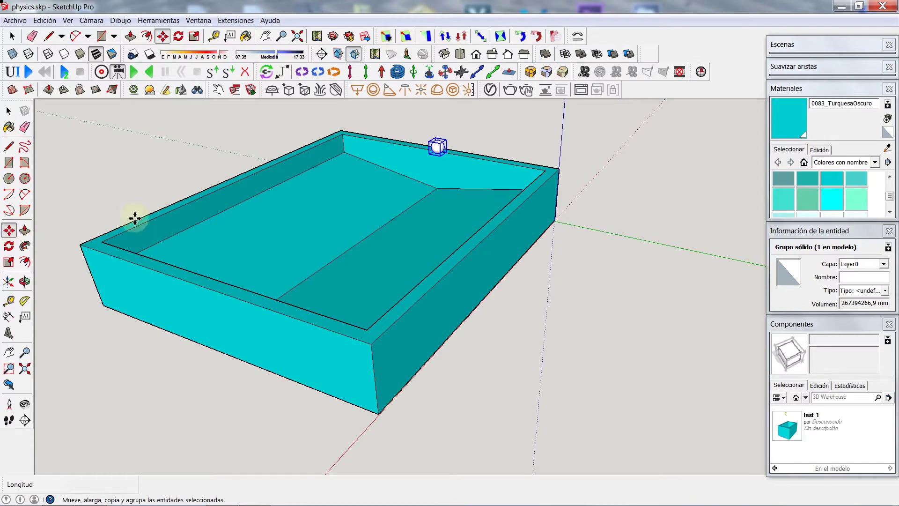
left_click(438, 147)
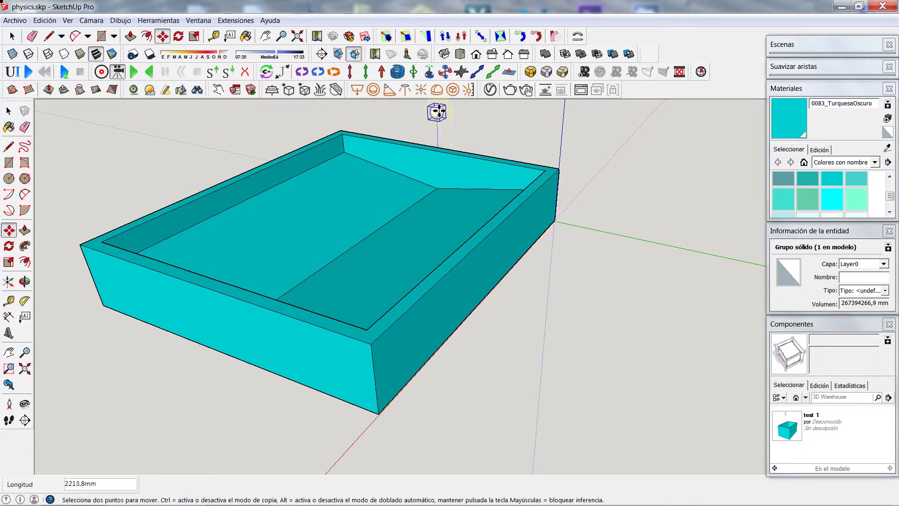
left_click(438, 110)
left_click(25, 281)
mouse_move(506, 187)
left_mouse_down()
mouse_move(263, 204)
mouse_move(753, 223)
mouse_move(280, 237)
mouse_move(458, 265)
mouse_move(411, 297)
mouse_move(315, 276)
mouse_move(258, 226)
mouse_move(274, 230)
left_mouse_up()
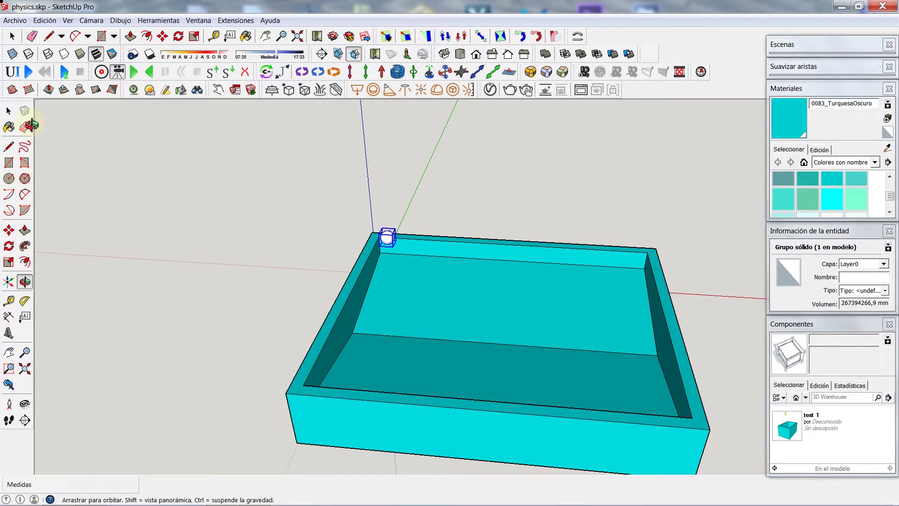
Step: Select the box group and bring up the MSPhysics UI window
key("space")
left_click(487, 344)
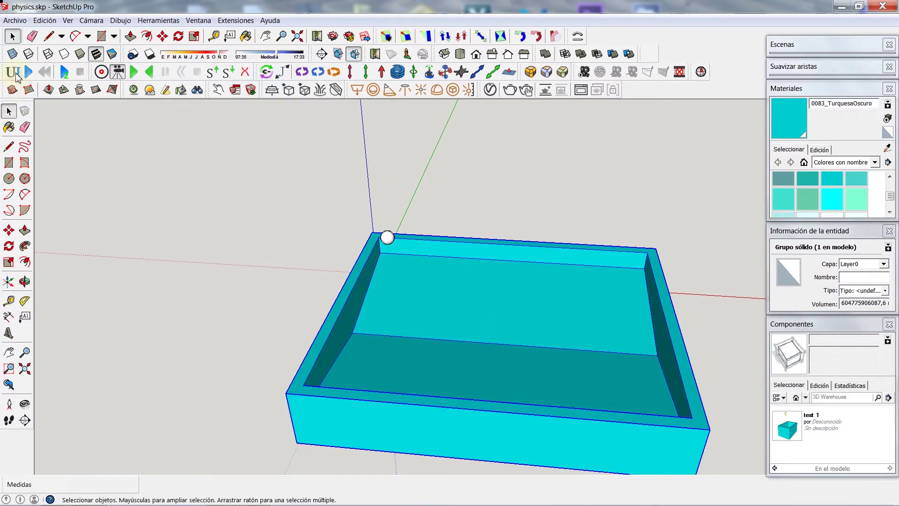
left_click(14, 72)
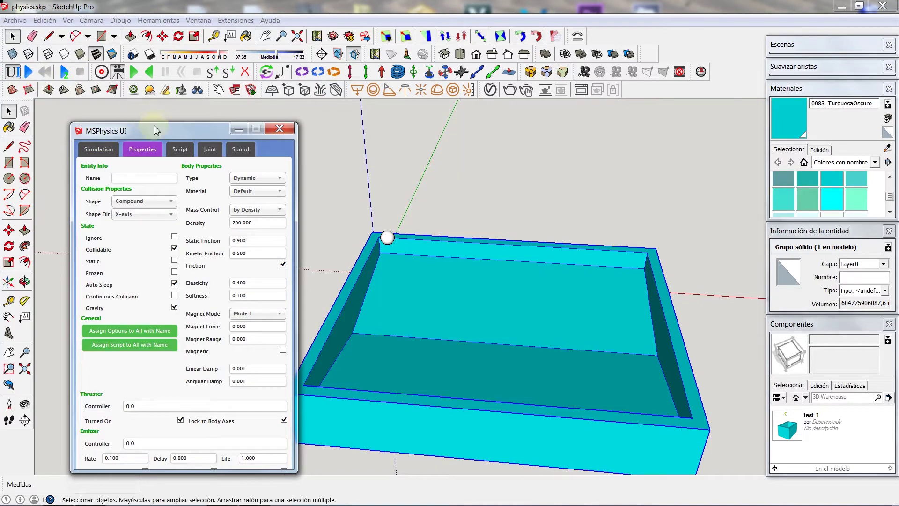
left_click_drag(158, 134, 131, 122)
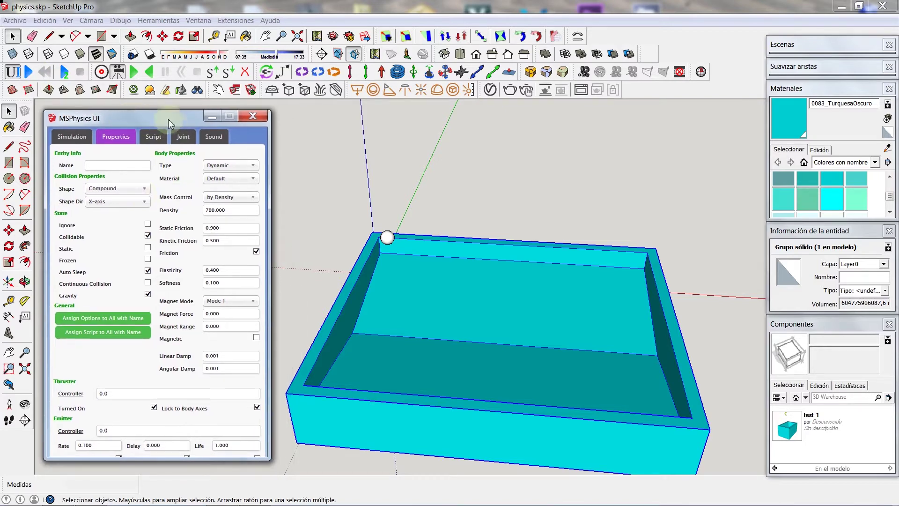
left_click_drag(167, 119, 176, 123)
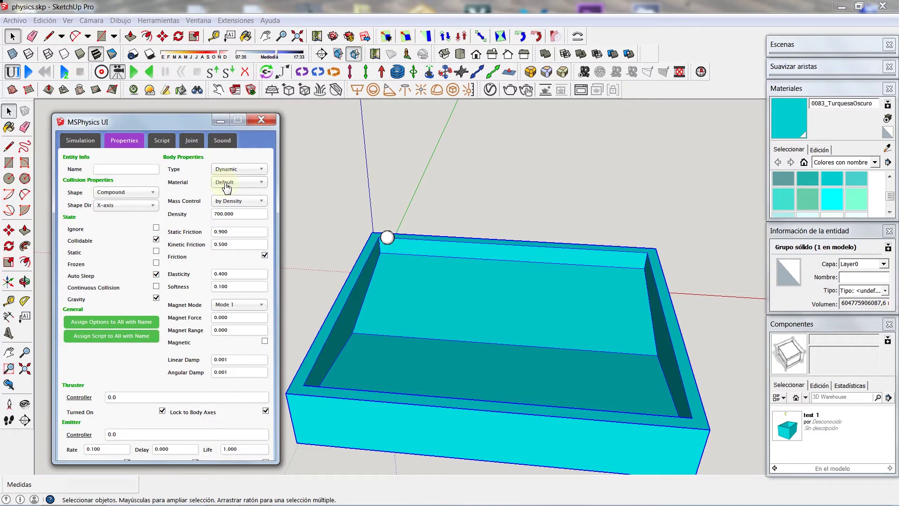
left_click(418, 214)
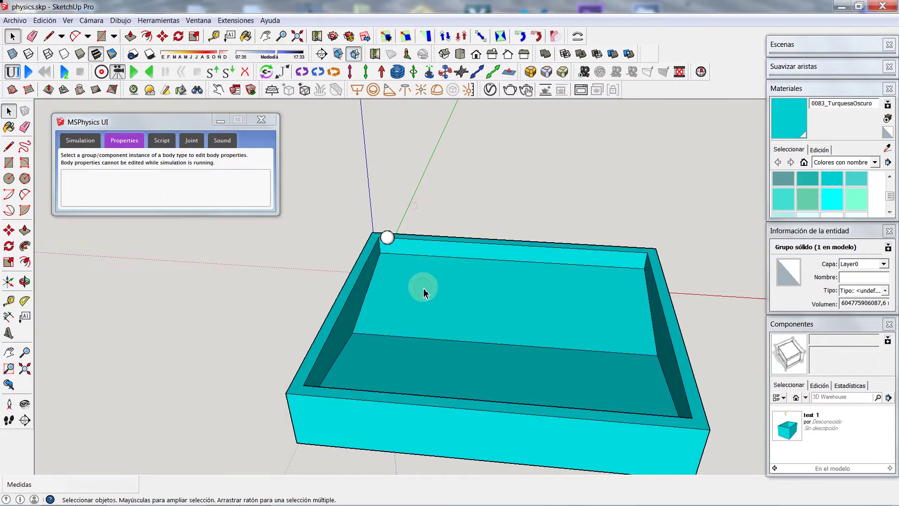
left_click(341, 257)
Step: Set the box's MSPhysics properties to Static with Continuous Collision enabled
left_click(125, 138)
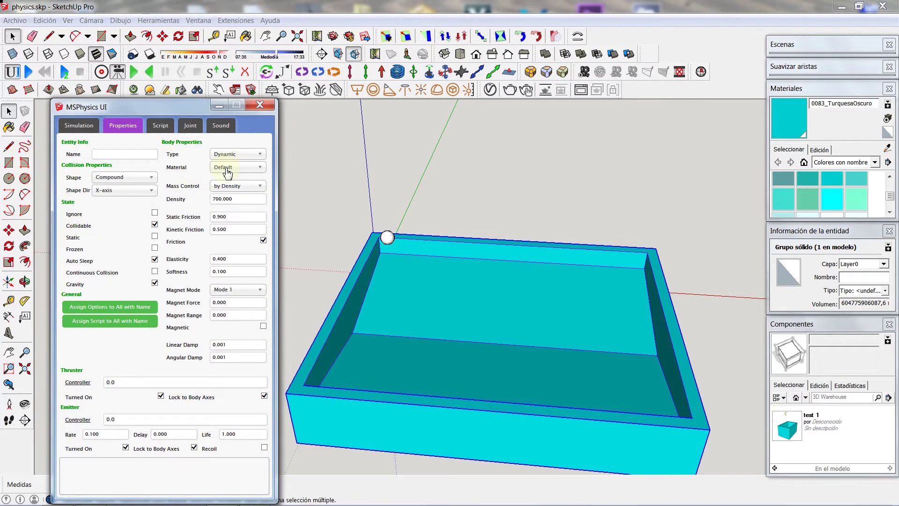
left_click(155, 238)
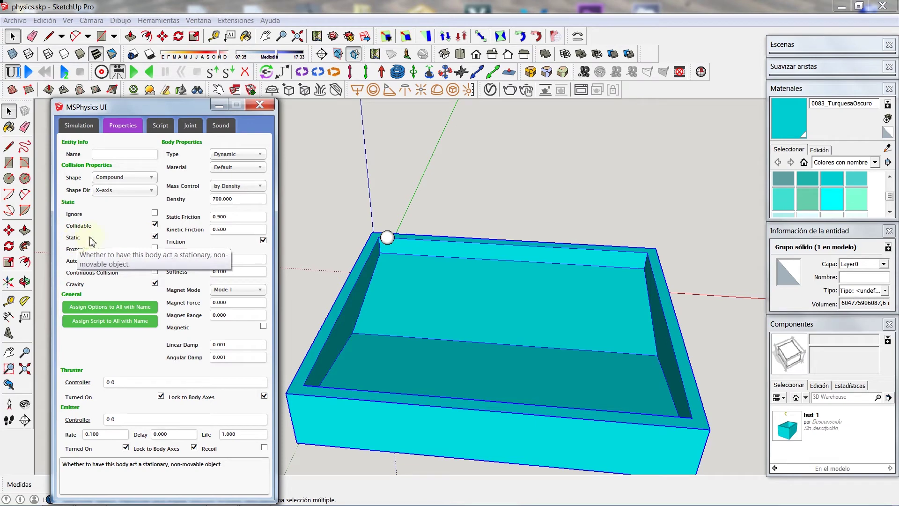
left_click(155, 272)
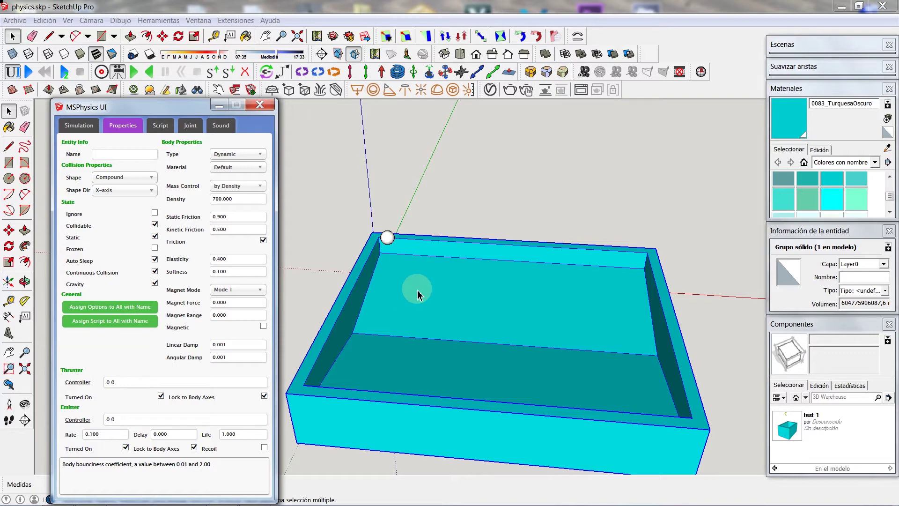
left_click_drag(182, 109, 160, 102)
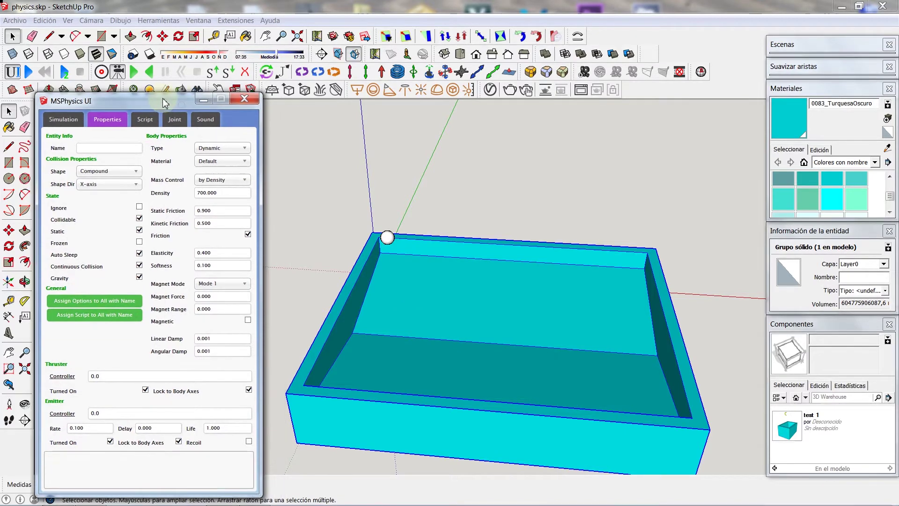
left_click(388, 239)
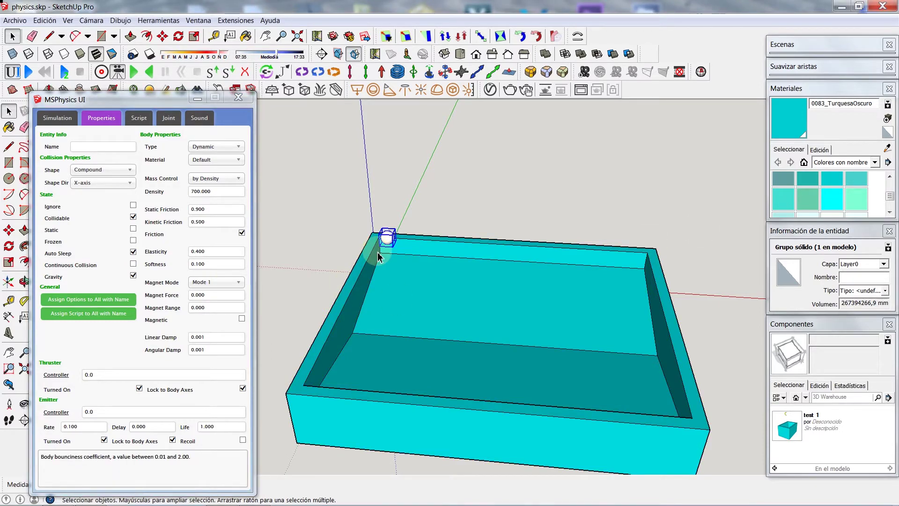
Step: Paint the sphere's geometry with the 0003_RosaIntenso deep pink material
triple_click(388, 240)
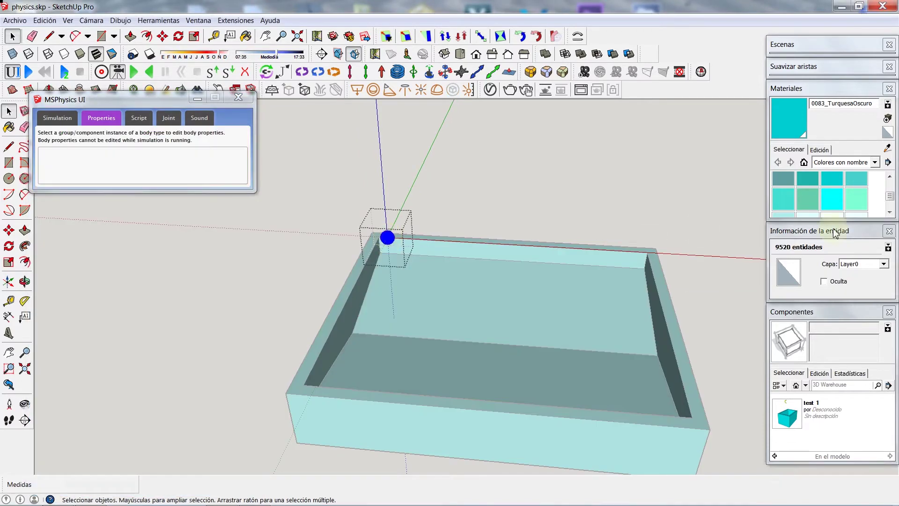
left_click(890, 208)
left_click_drag(890, 208, 894, 190)
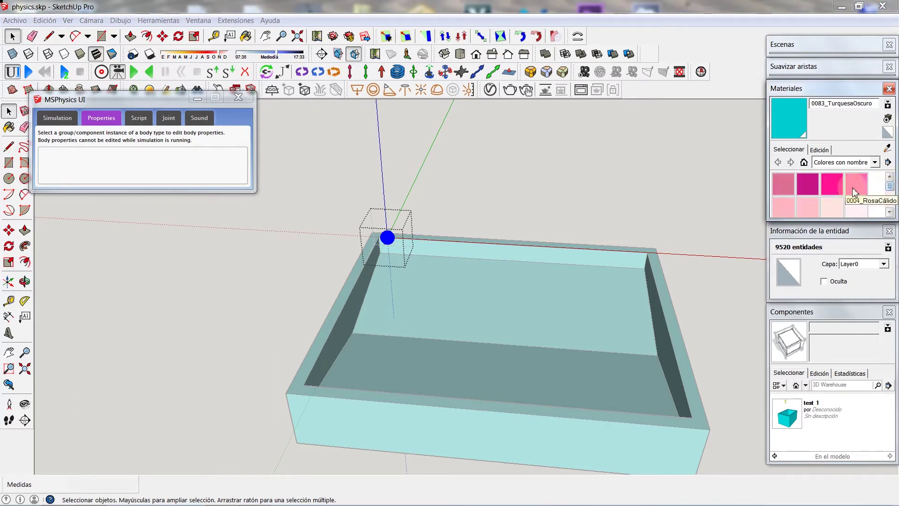
left_click(833, 183)
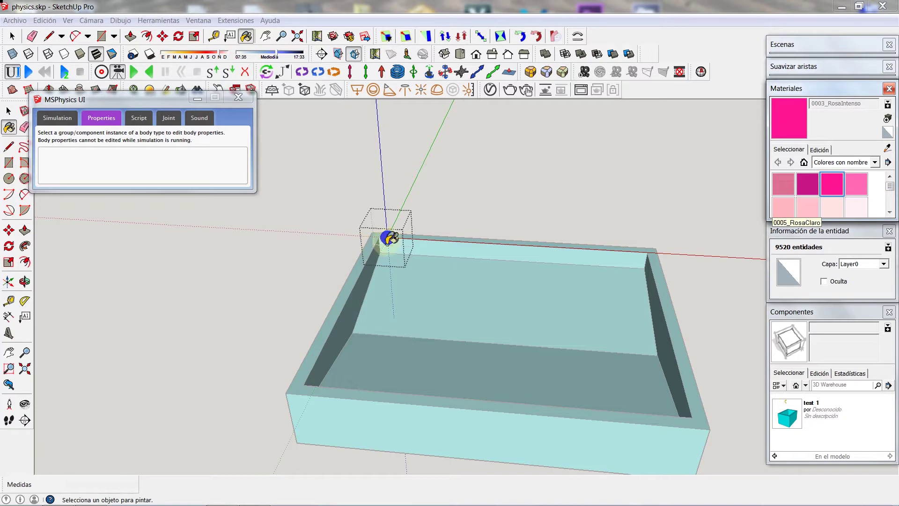
left_click(388, 239)
left_click(9, 111)
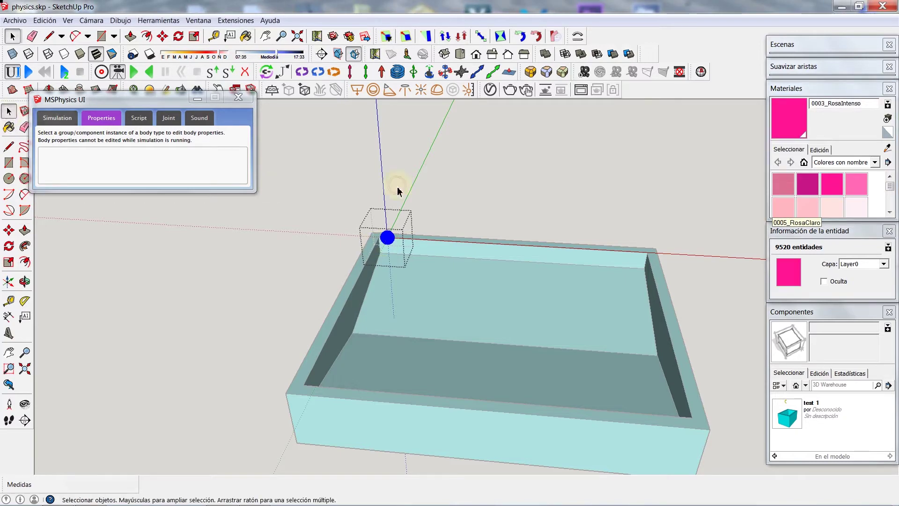
left_click(400, 181)
scroll(414, 221, "up", 2)
scroll(421, 230, "up", 2)
scroll(420, 230, "down", 2)
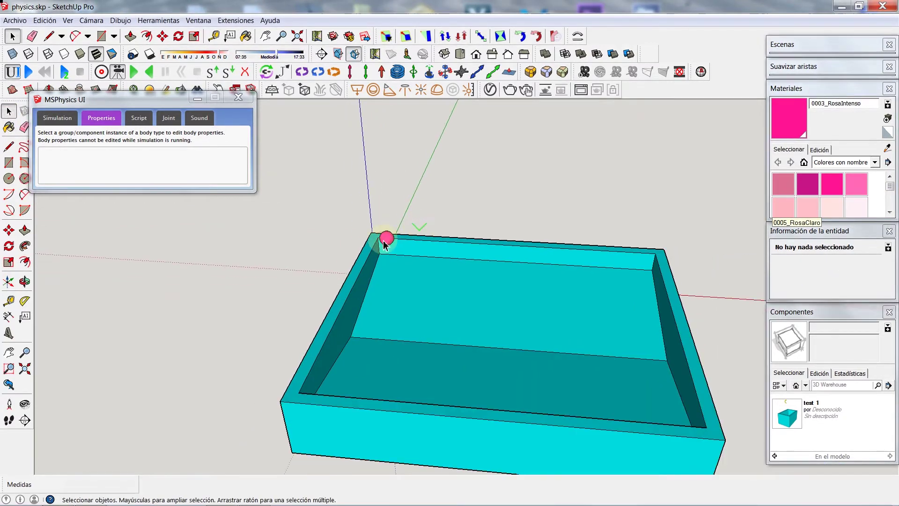
left_click(387, 238)
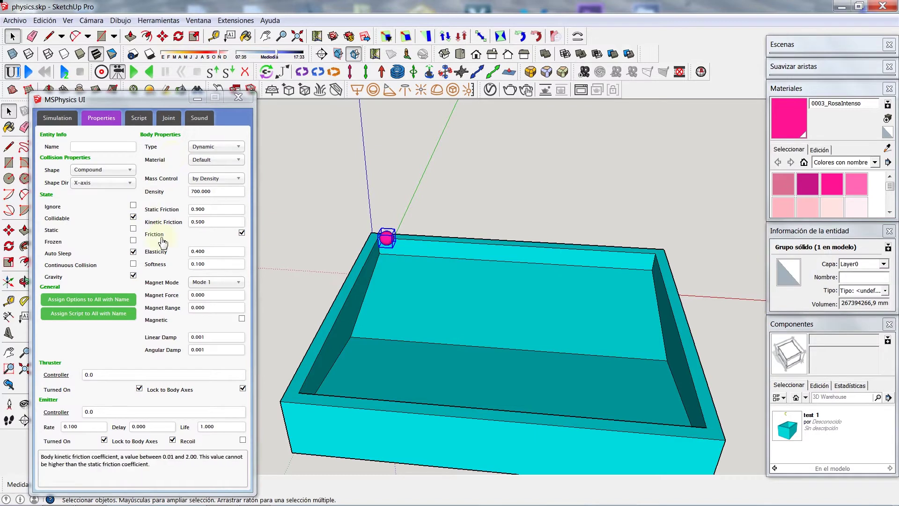
Step: Set the pink sphere's physics material to Plastic with elasticity 0.9
left_click(211, 160)
mouse_move(240, 190)
left_mouse_down()
mouse_move(238, 230)
mouse_move(238, 213)
left_mouse_up()
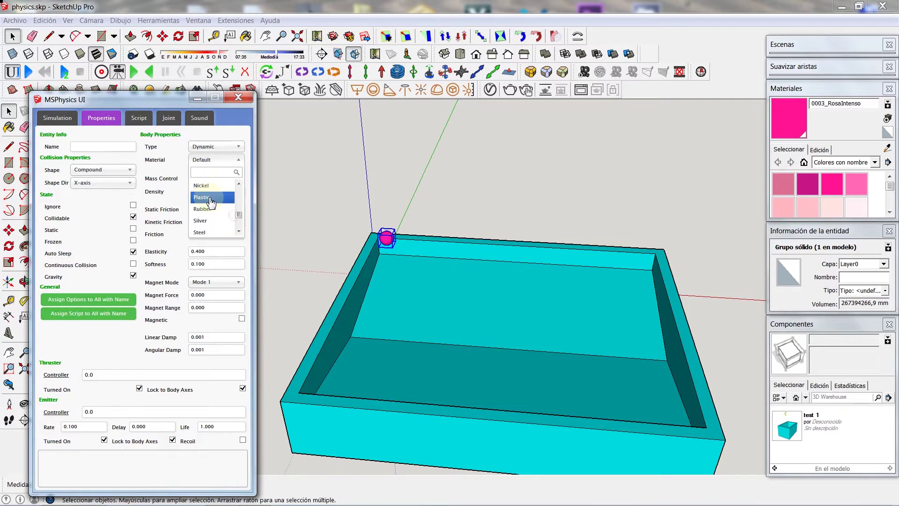
left_click(211, 201)
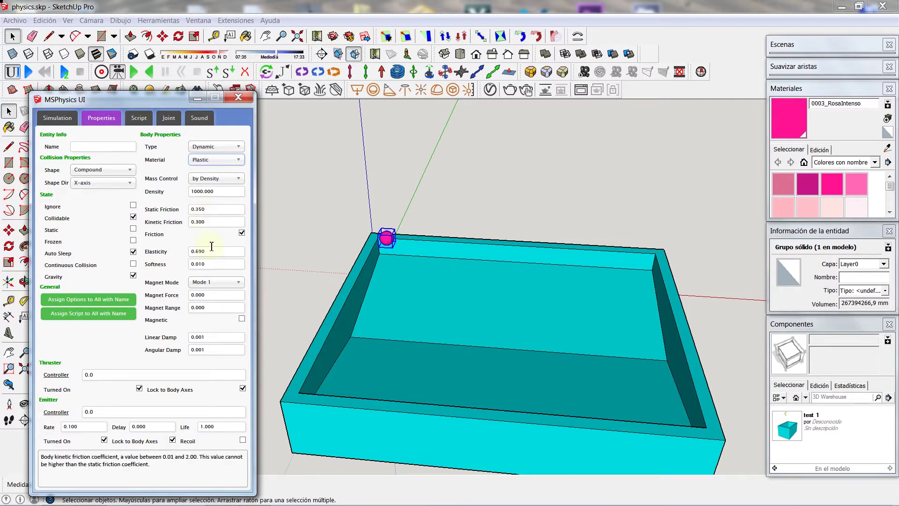
left_click_drag(211, 254, 194, 256)
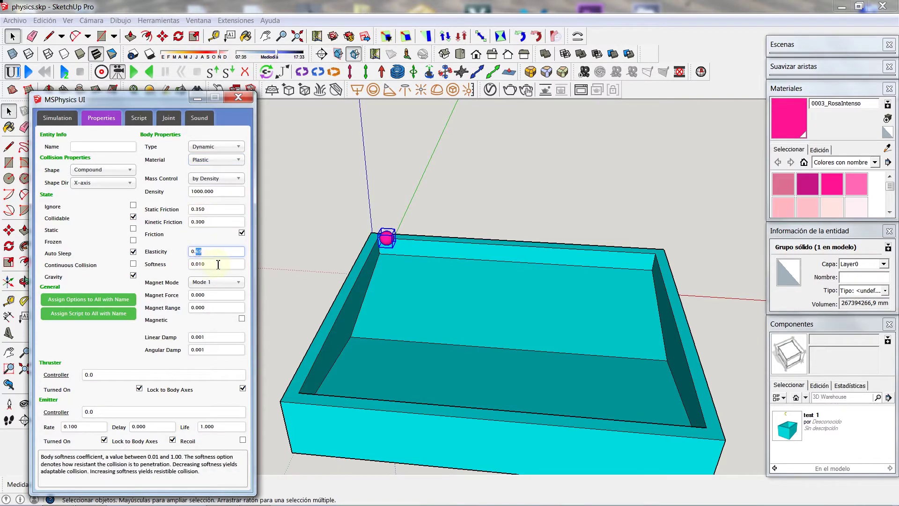
type("9")
left_click_drag(207, 251, 173, 253)
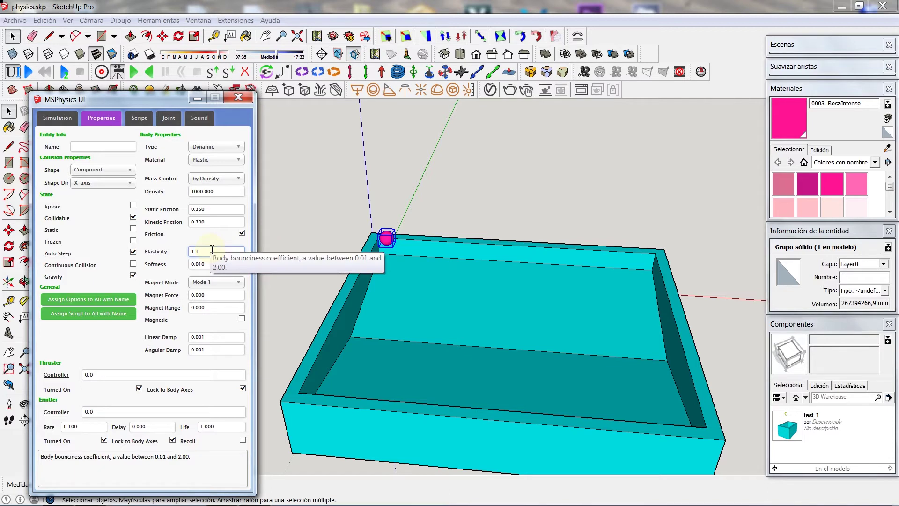
key("BackSpace")
key("BackSpace")
key("BackSpace")
type("0.9")
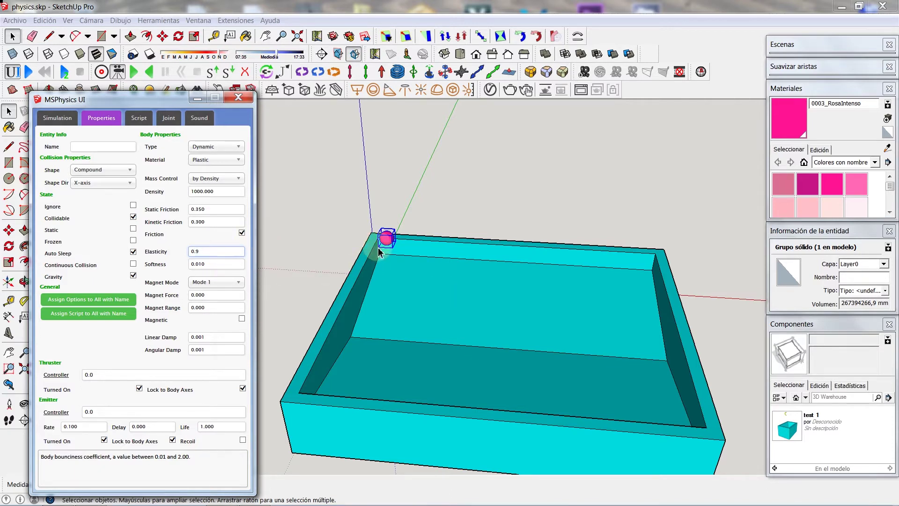
Step: Move the physics panel aside and begin copying the pink sphere along the rim
left_click(7, 234)
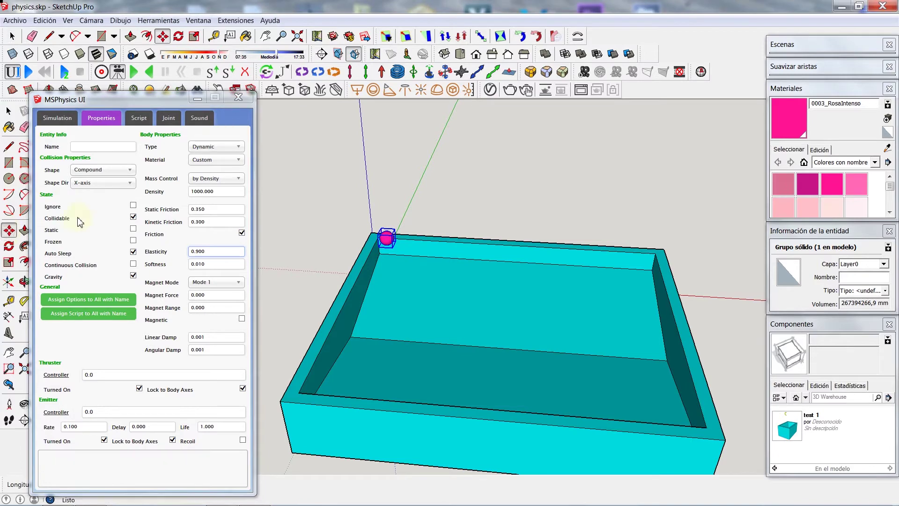
mouse_move(94, 105)
left_mouse_down()
mouse_move(126, 111)
mouse_move(123, 120)
left_mouse_up()
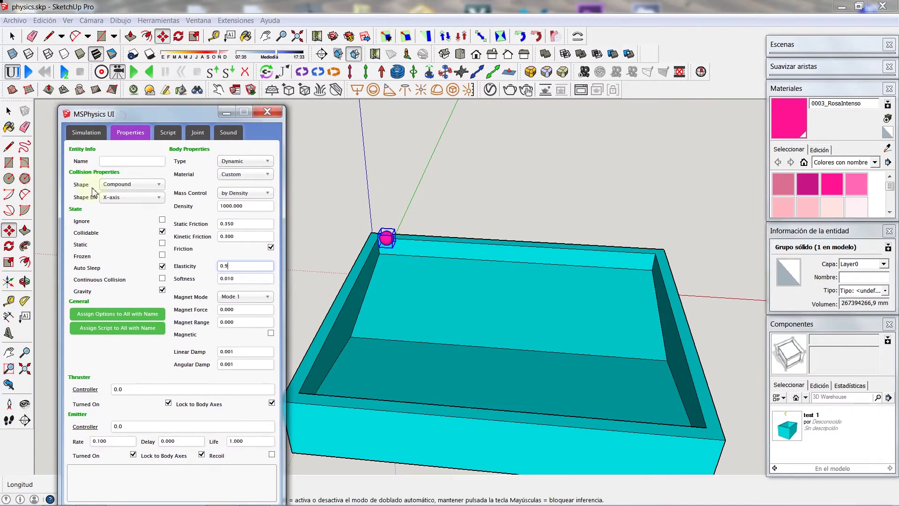
left_click(396, 236)
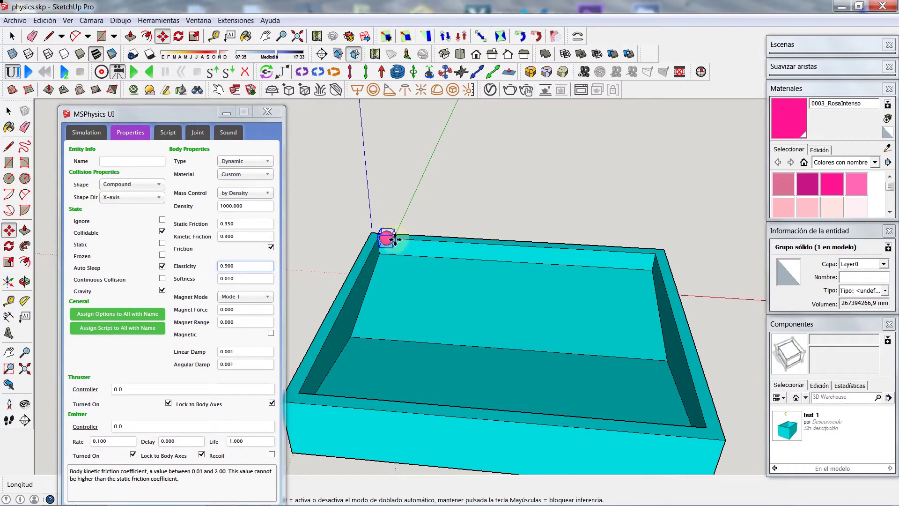
key("Escape")
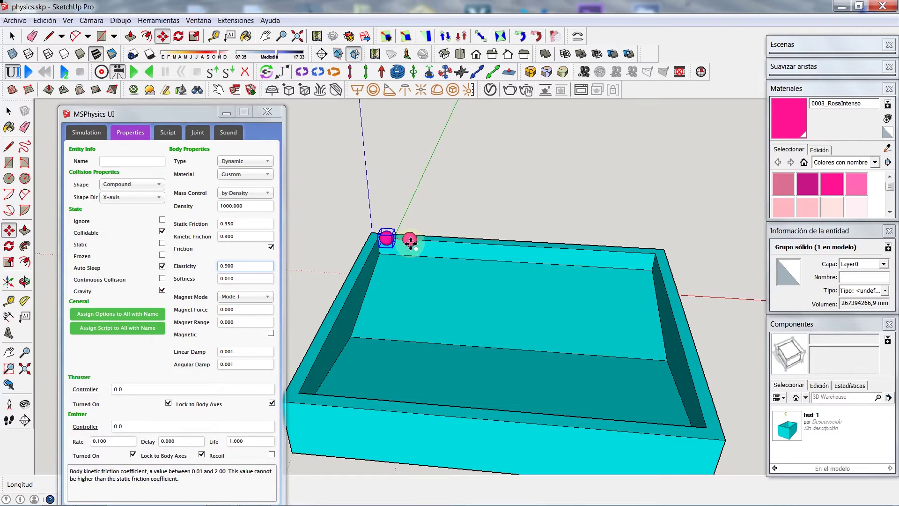
Step: Copy the sphere along the rim and array it with 10x
left_click(410, 242)
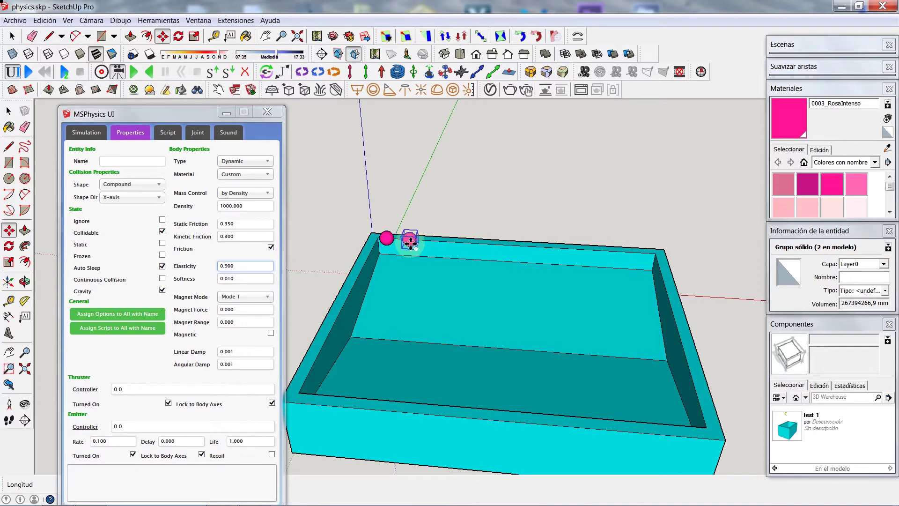
type("10x")
key("Return")
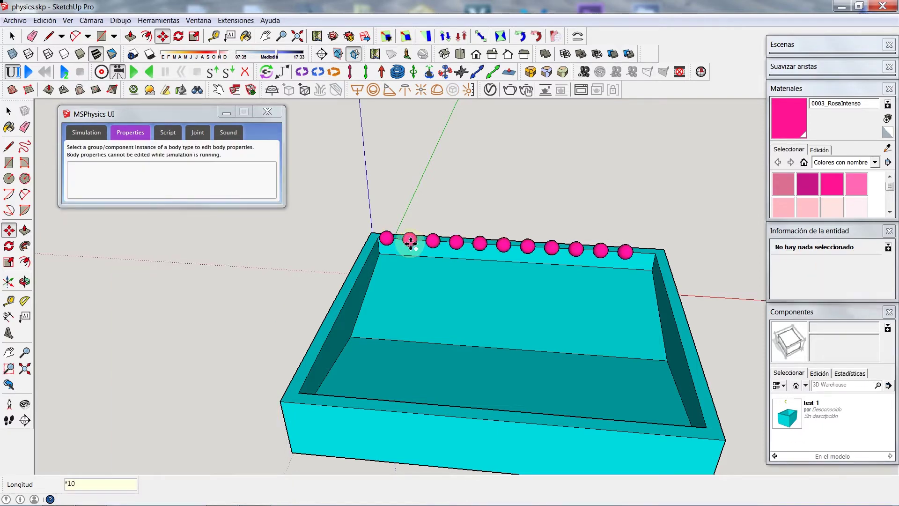
Step: Orbit to a low side view and select a sphere to check its body properties
left_click(25, 283)
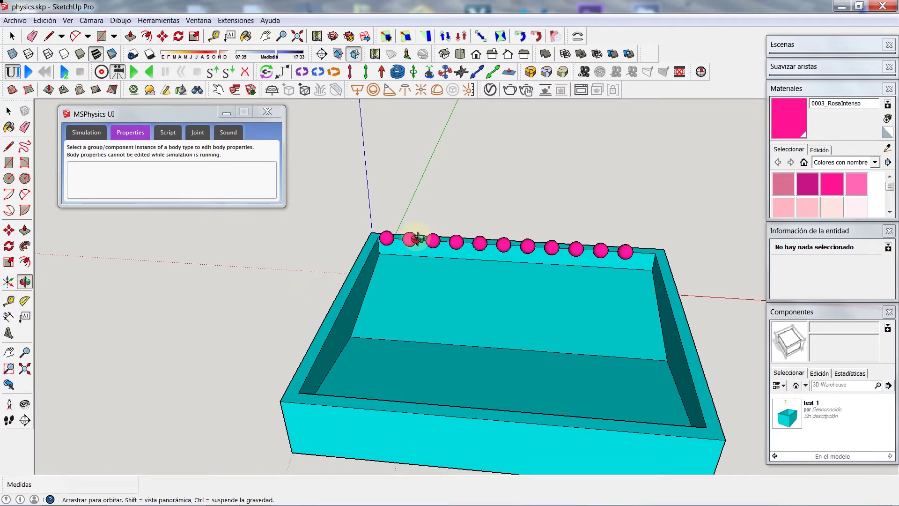
mouse_move(521, 241)
middle_mouse_down()
mouse_move(451, 257)
mouse_move(335, 257)
mouse_move(544, 284)
mouse_move(235, 267)
mouse_move(518, 287)
mouse_move(452, 299)
middle_mouse_up()
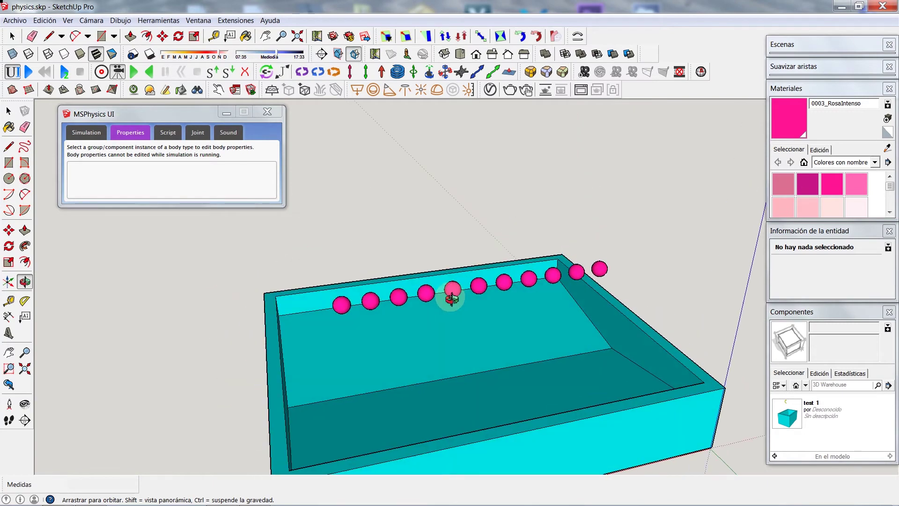
mouse_move(342, 331)
middle_mouse_down()
mouse_move(373, 261)
mouse_move(377, 208)
mouse_move(518, 276)
mouse_move(285, 291)
mouse_move(438, 345)
mouse_move(216, 395)
mouse_move(251, 361)
mouse_move(136, 215)
middle_mouse_up()
left_click(8, 113)
left_click(367, 267)
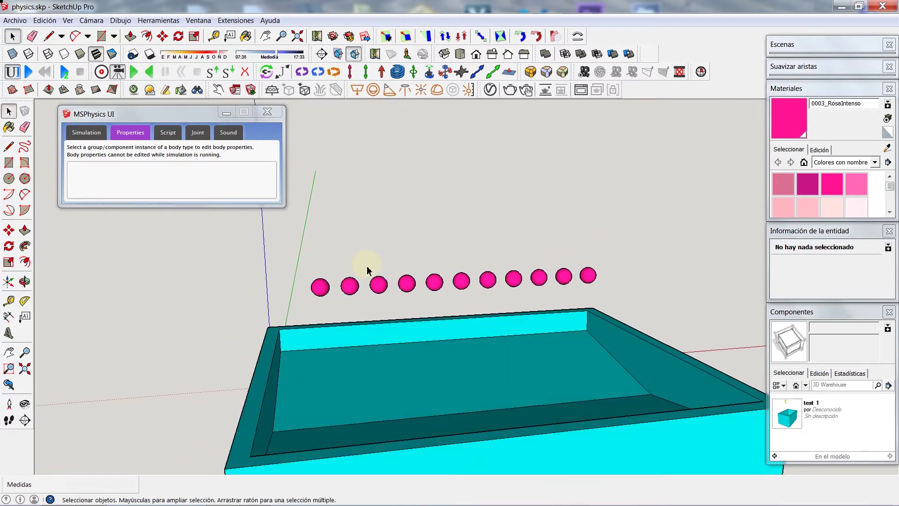
left_click(381, 284)
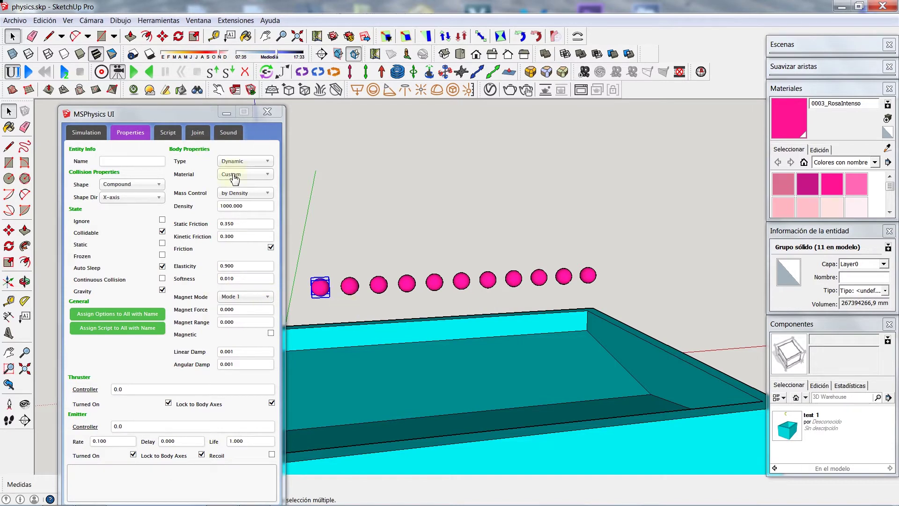
Step: Drag the MSPhysics panel to the right and close it
left_click_drag(169, 114, 599, 121)
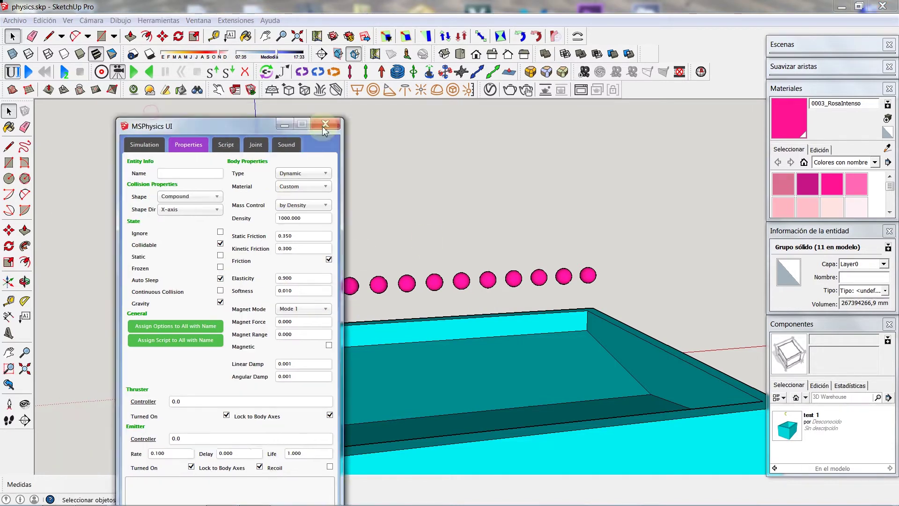
left_click(697, 119)
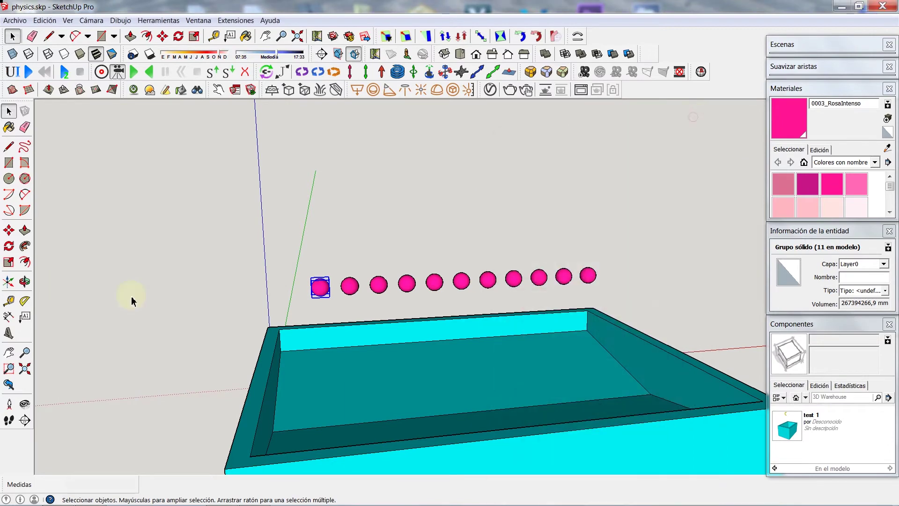
left_click(25, 281)
Step: Reframe the view around the box and float the MSPhysics toolbar over it
left_click_drag(135, 279, 580, 342)
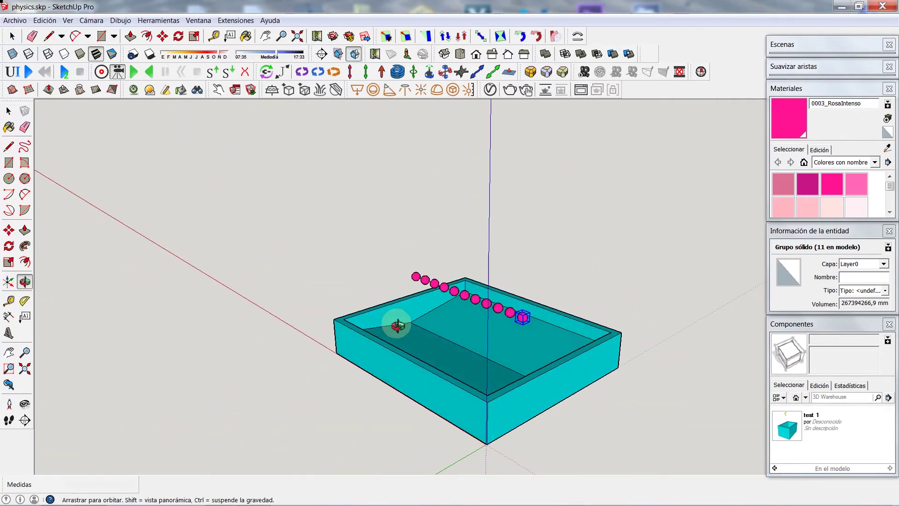
scroll(568, 381, "up", 2)
scroll(531, 368, "up", 3)
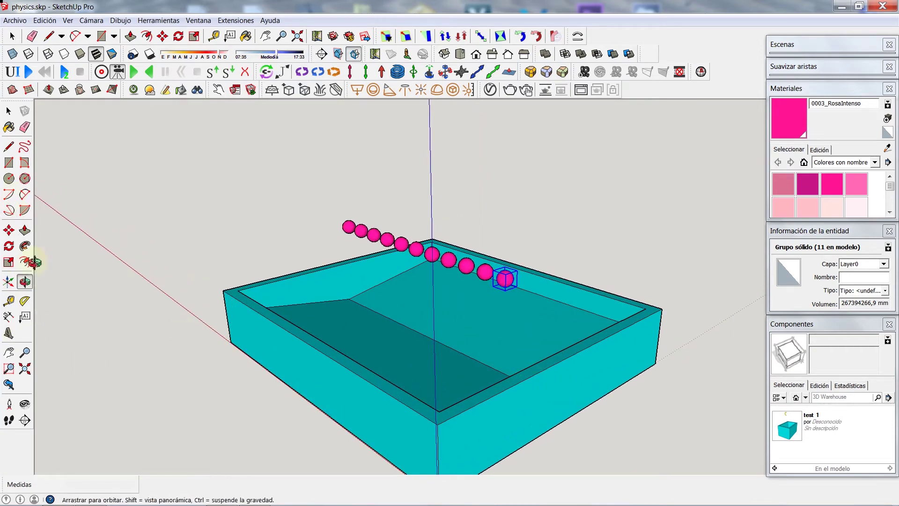
left_click(8, 354)
left_click_drag(478, 311, 470, 289)
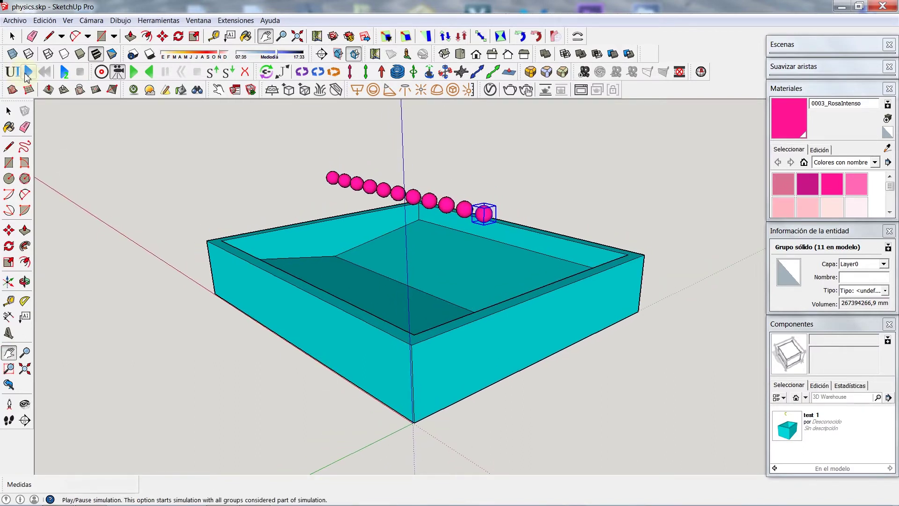
left_click_drag(6, 70, 95, 137)
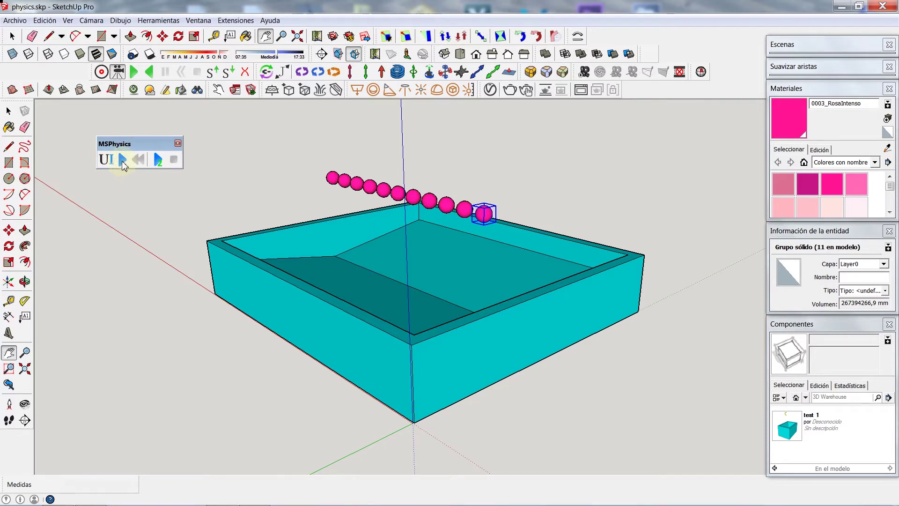
Step: Start the physics simulation and orbit lower to watch the spheres land
left_click(122, 160)
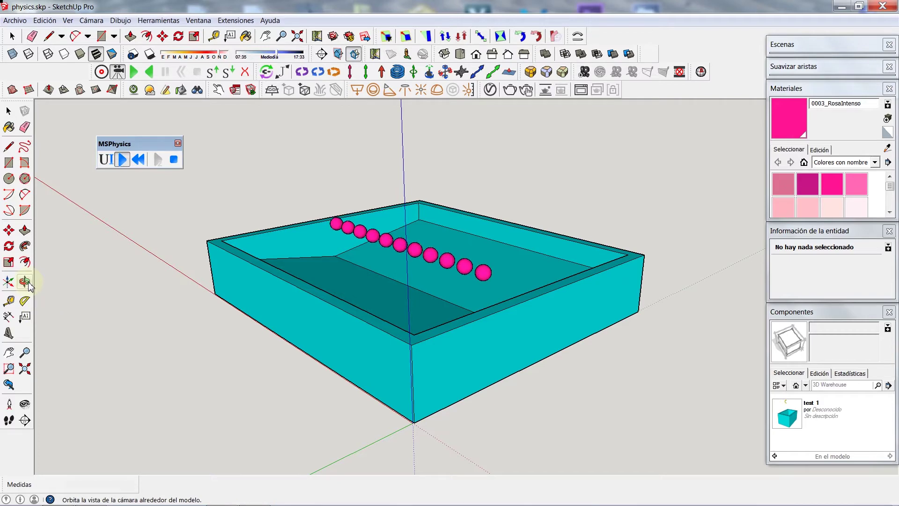
mouse_move(473, 297)
left_mouse_down()
mouse_move(338, 243)
mouse_move(296, 243)
mouse_move(206, 259)
mouse_move(92, 301)
mouse_move(120, 357)
mouse_move(287, 328)
left_mouse_up()
mouse_move(482, 287)
left_mouse_down()
mouse_move(439, 232)
mouse_move(412, 267)
mouse_move(538, 275)
mouse_move(191, 267)
left_mouse_up()
left_click(8, 111)
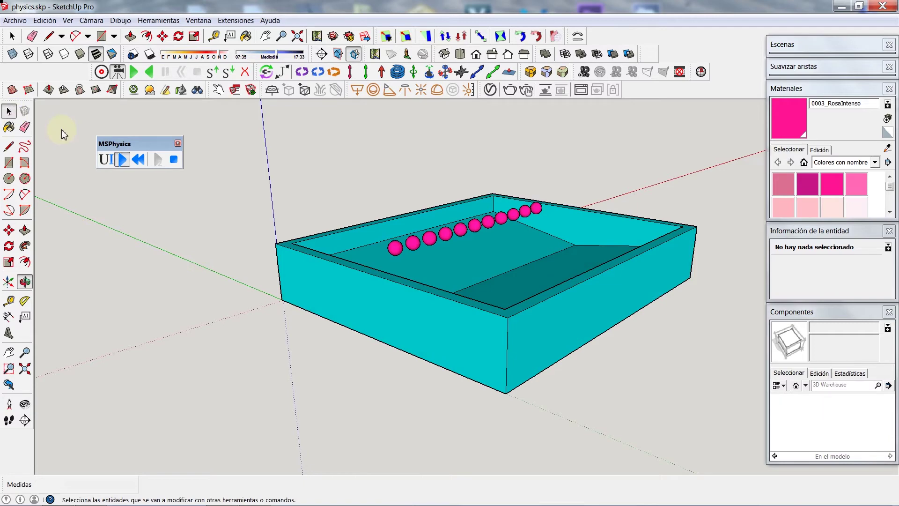
Step: Set the turquoise box's collision shape to Static Mesh, close the panel, and rerun the simulation
left_click(107, 160)
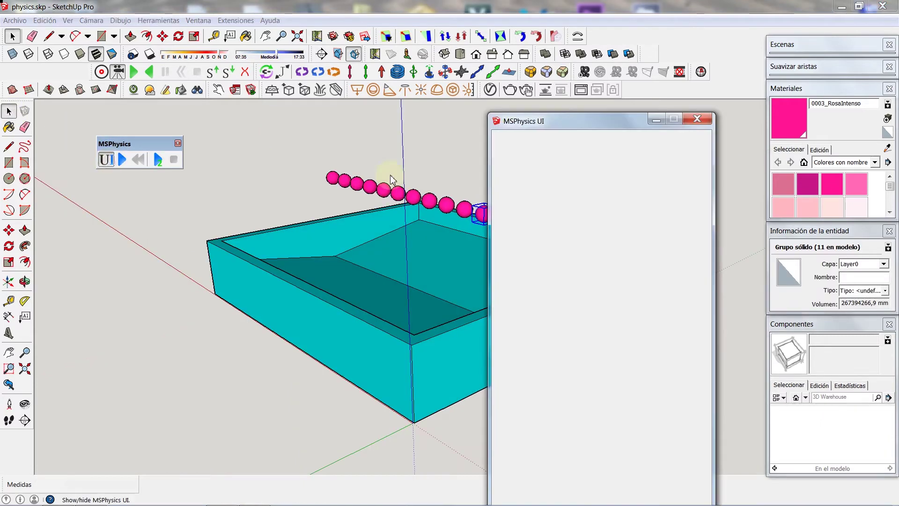
left_click(269, 248)
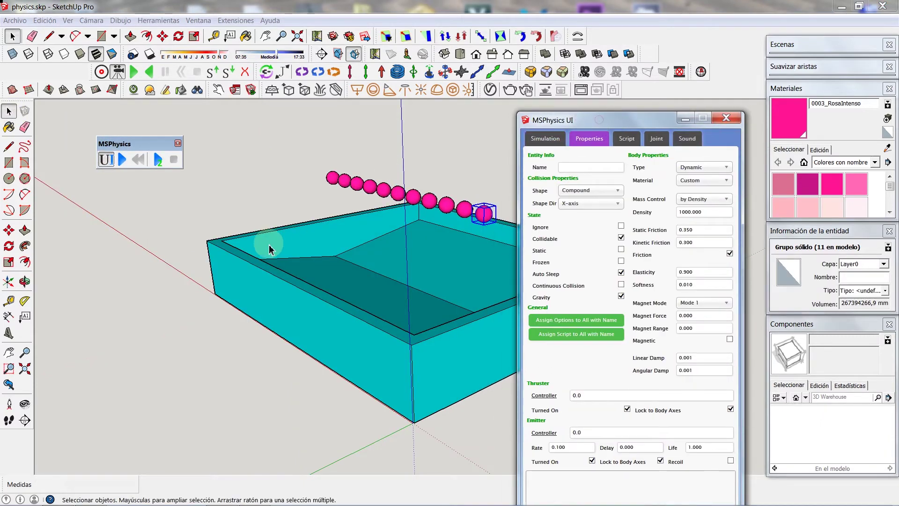
left_click(406, 269)
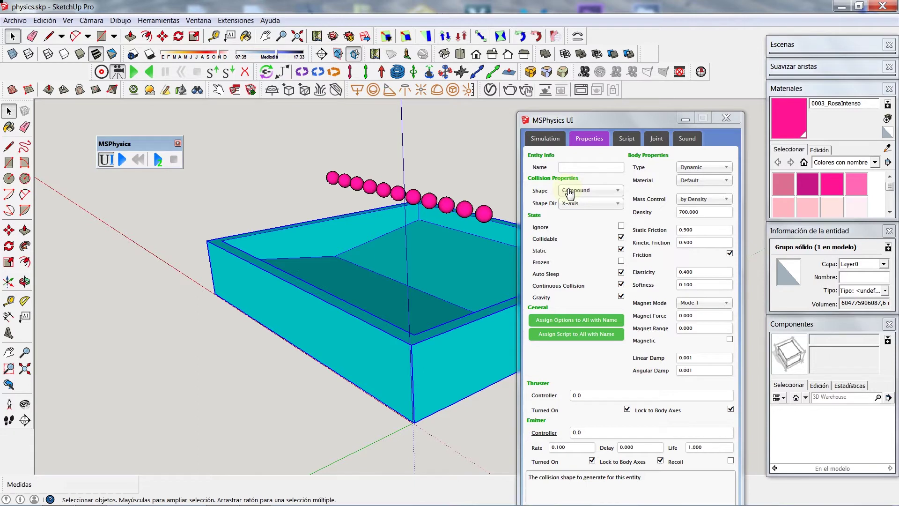
left_click(569, 191)
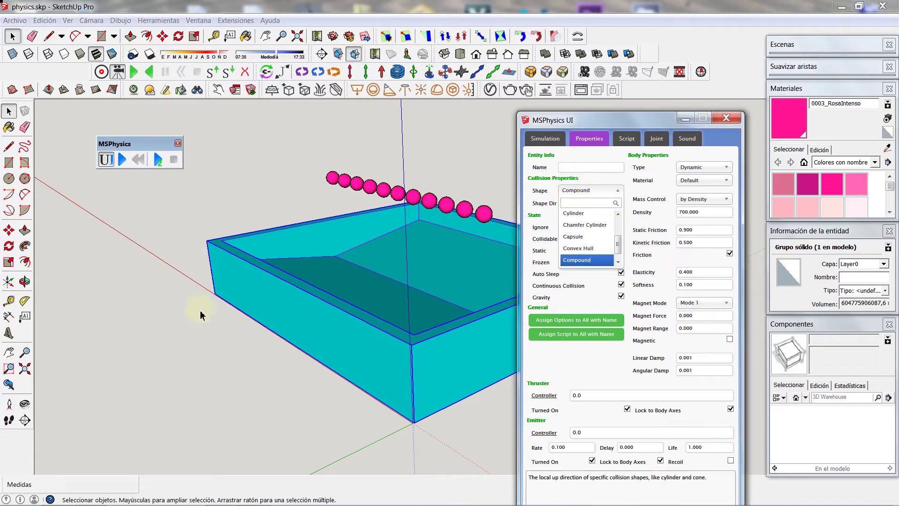
scroll(616, 242, "up", 1)
scroll(616, 244, "down", 1)
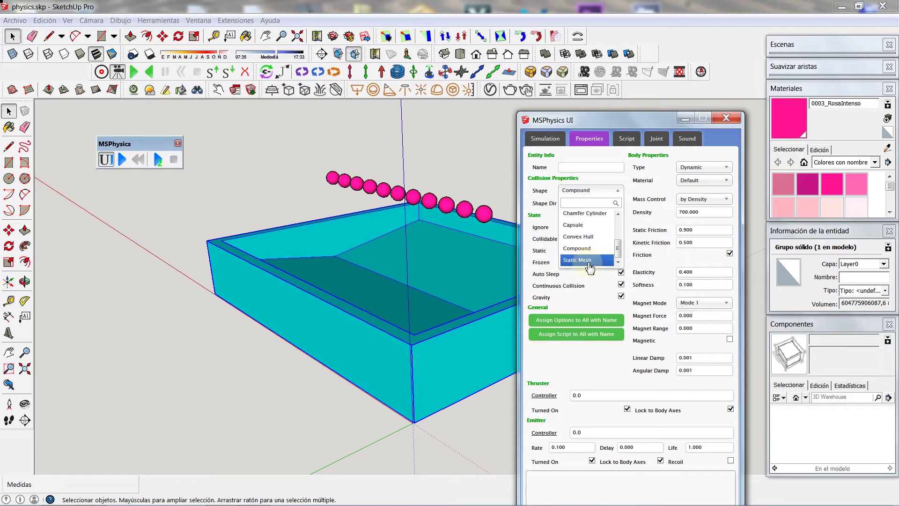
left_click(589, 263)
left_click(402, 330)
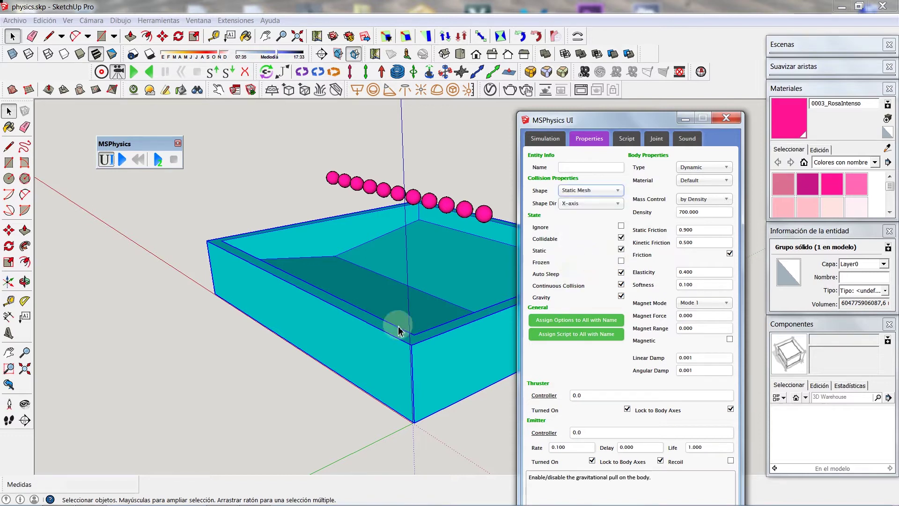
left_click(726, 118)
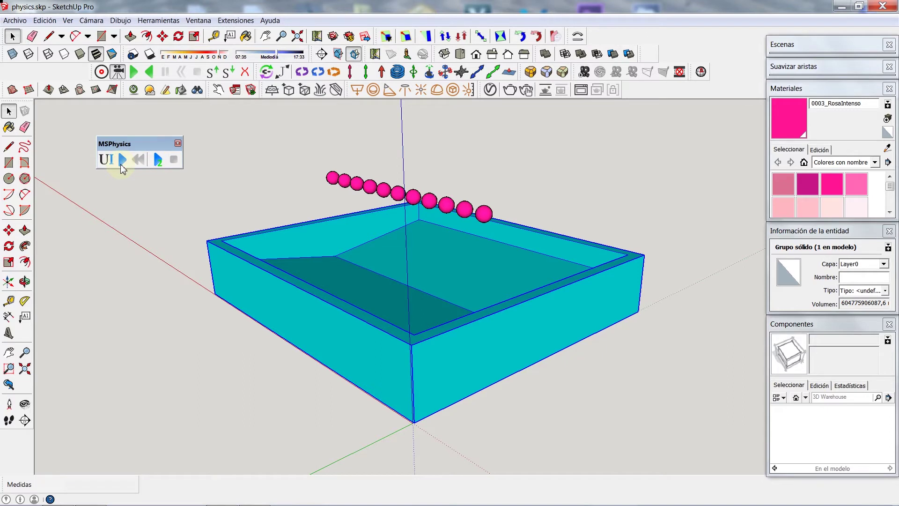
left_click(121, 163)
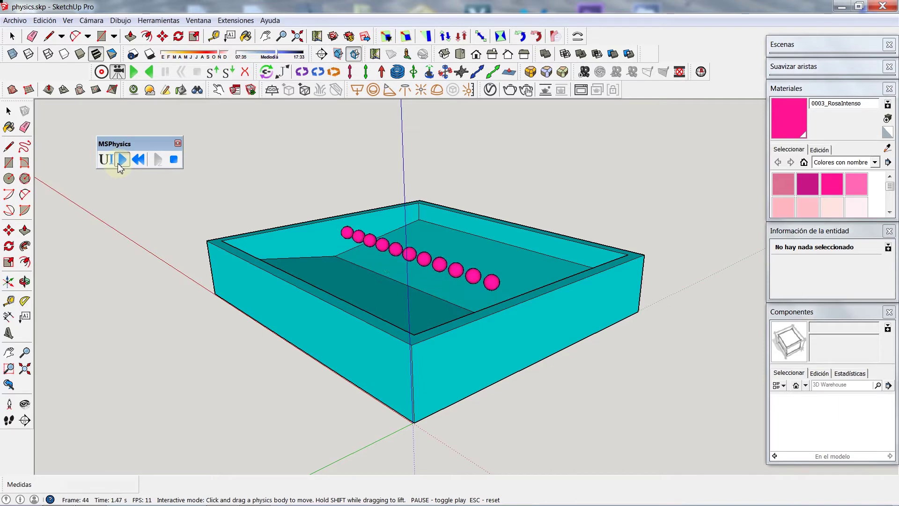
left_click(24, 281)
mouse_move(374, 279)
left_mouse_down()
mouse_move(398, 293)
mouse_move(225, 311)
mouse_move(283, 323)
left_mouse_up()
left_click_drag(432, 296, 491, 331)
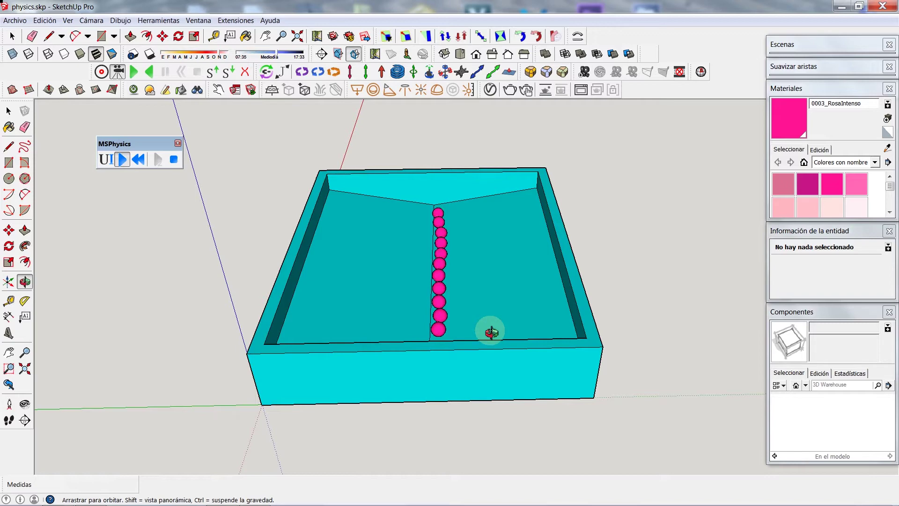
left_click_drag(476, 321, 568, 287)
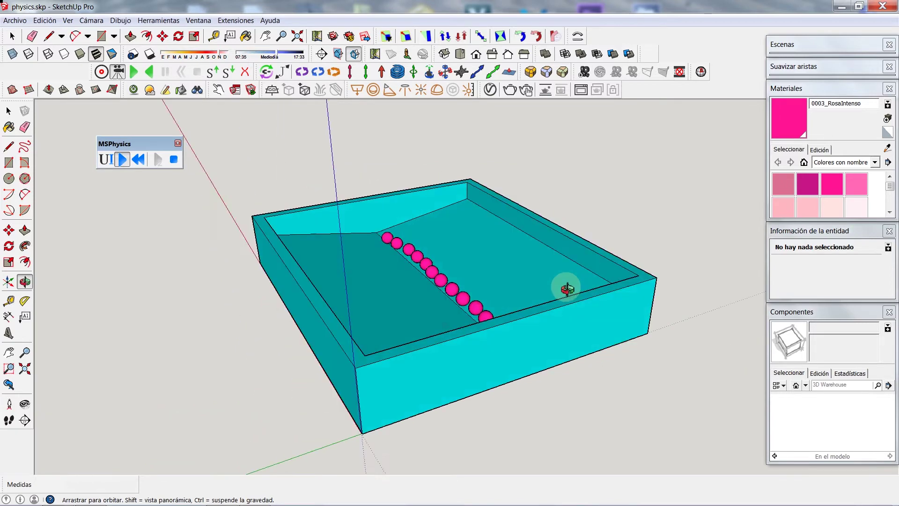
mouse_move(421, 275)
left_mouse_down()
mouse_move(421, 261)
mouse_move(575, 318)
left_mouse_up()
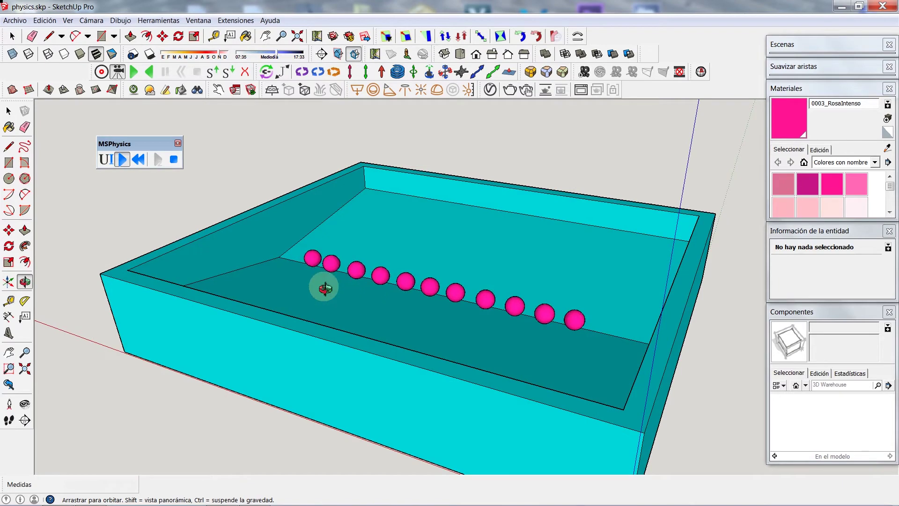
left_click_drag(437, 287, 315, 291)
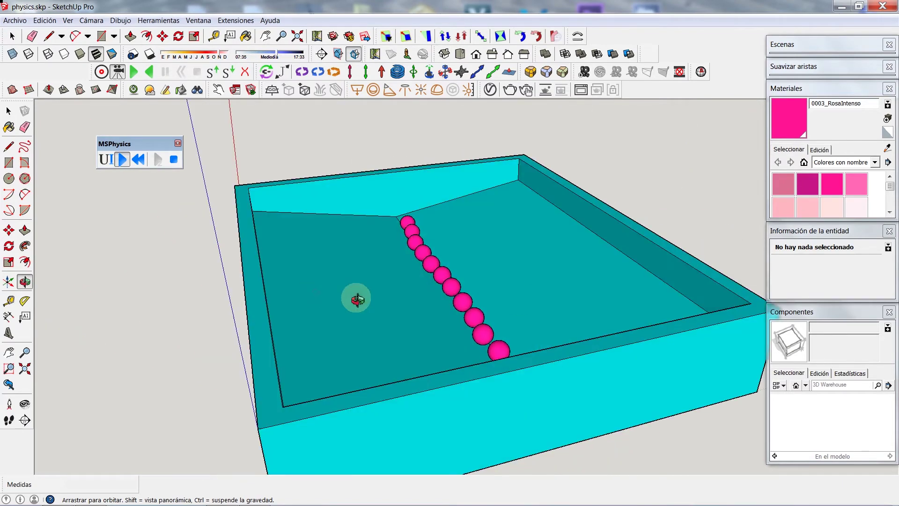
mouse_move(439, 301)
left_mouse_down()
mouse_move(325, 325)
mouse_move(279, 315)
left_mouse_up()
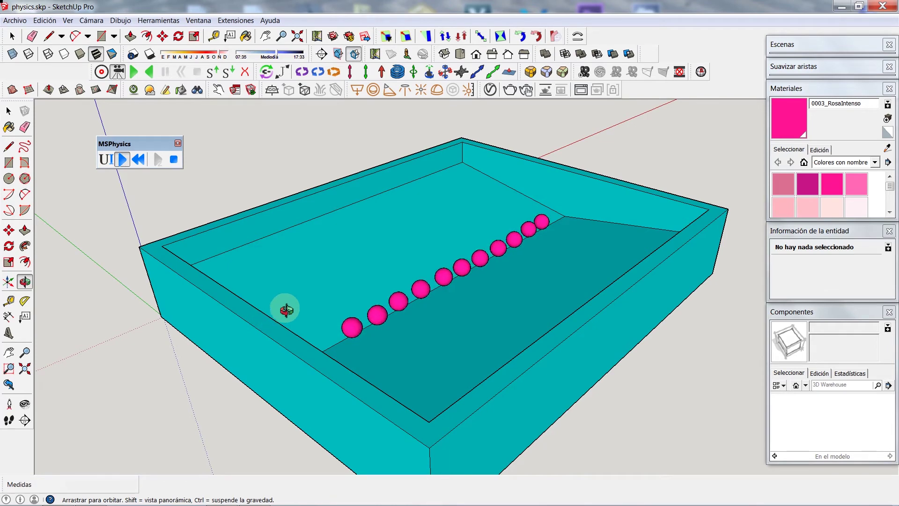
mouse_move(476, 267)
left_mouse_down()
mouse_move(568, 315)
mouse_move(555, 293)
left_mouse_up()
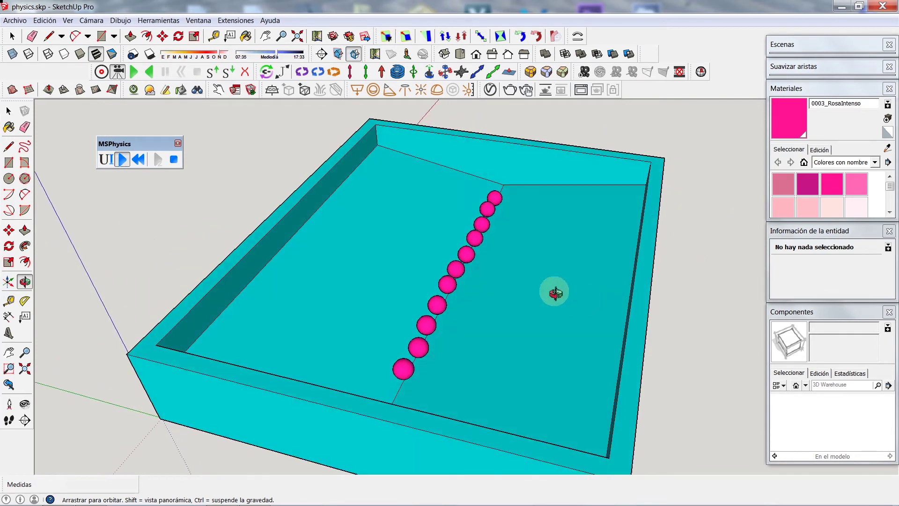
left_click(141, 164)
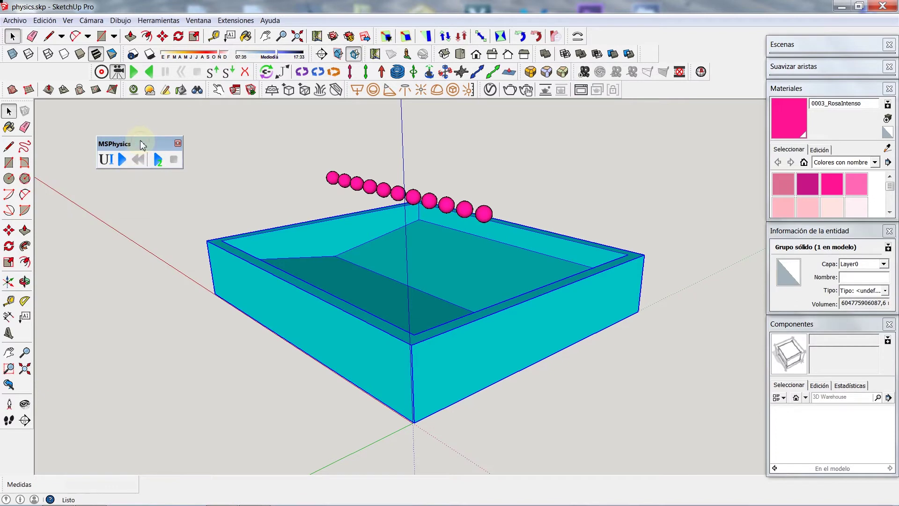
Step: Dock the MSPhysics toolbar alongside the other toolbars at the top
left_click_drag(142, 144, 46, 69)
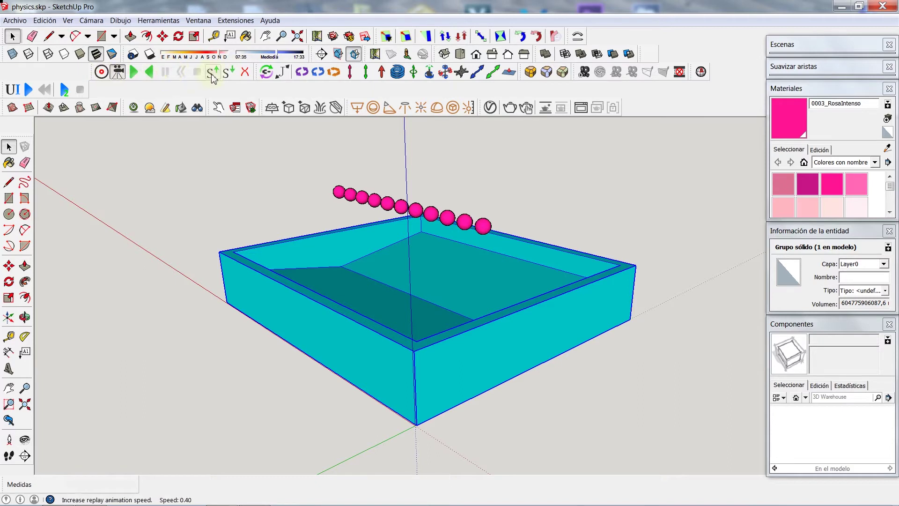
left_click(103, 74)
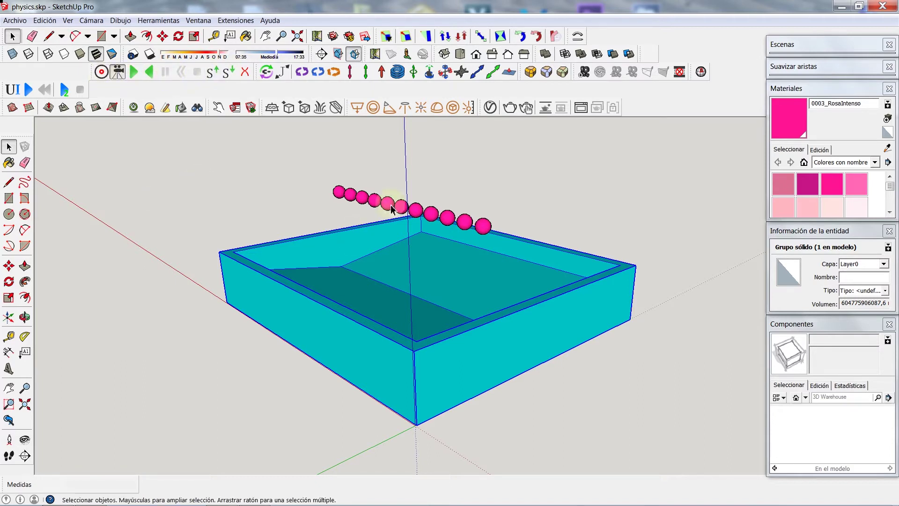
left_click(103, 72)
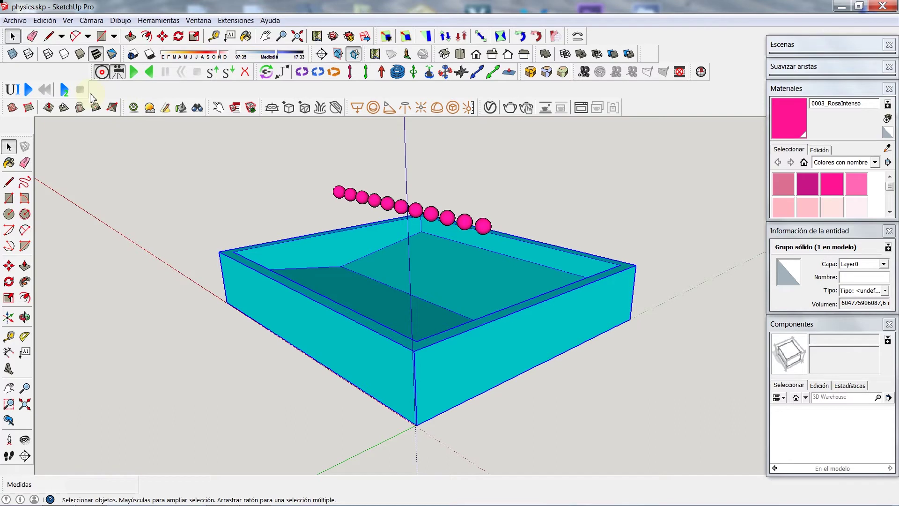
Step: Play the simulation, record the spheres falling into the box, then stop it
left_click(30, 90)
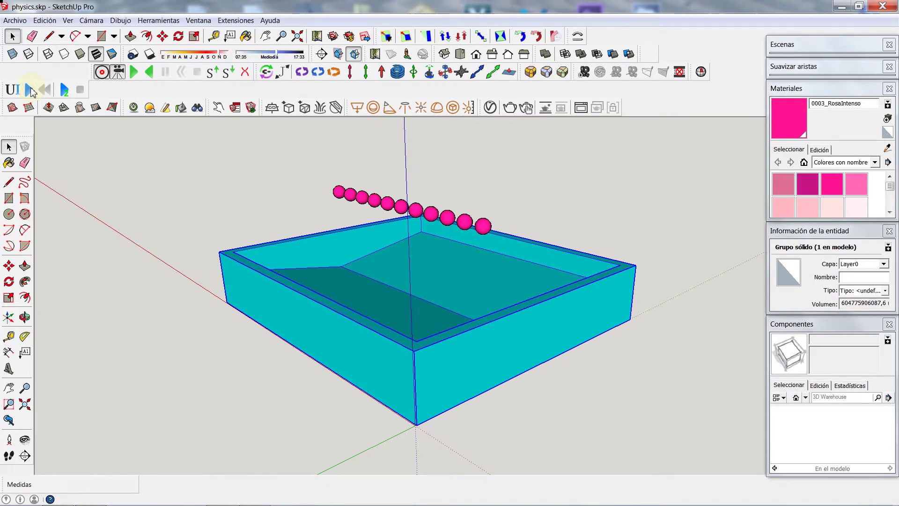
left_click(30, 89)
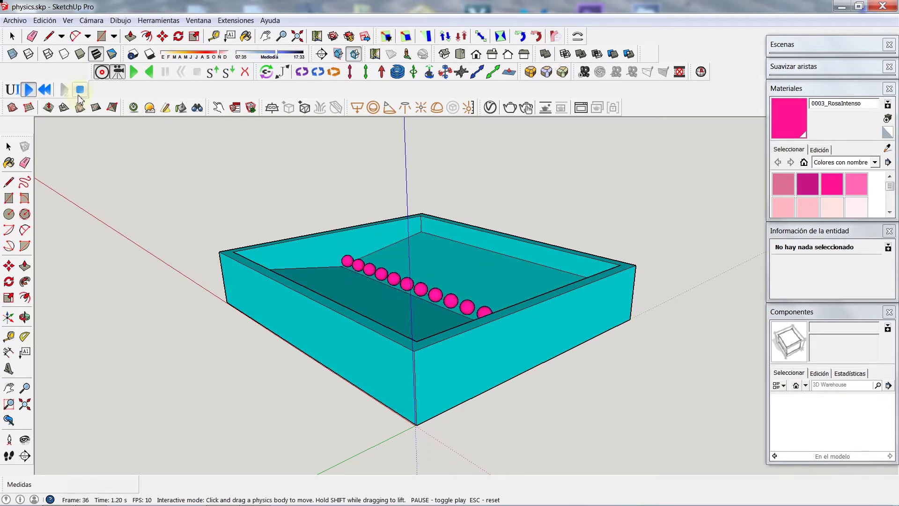
left_click(101, 73)
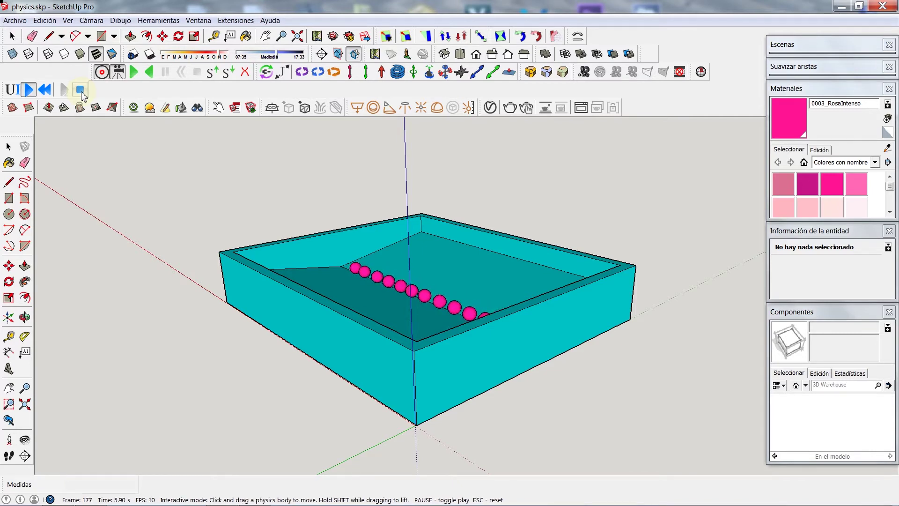
left_click(80, 90)
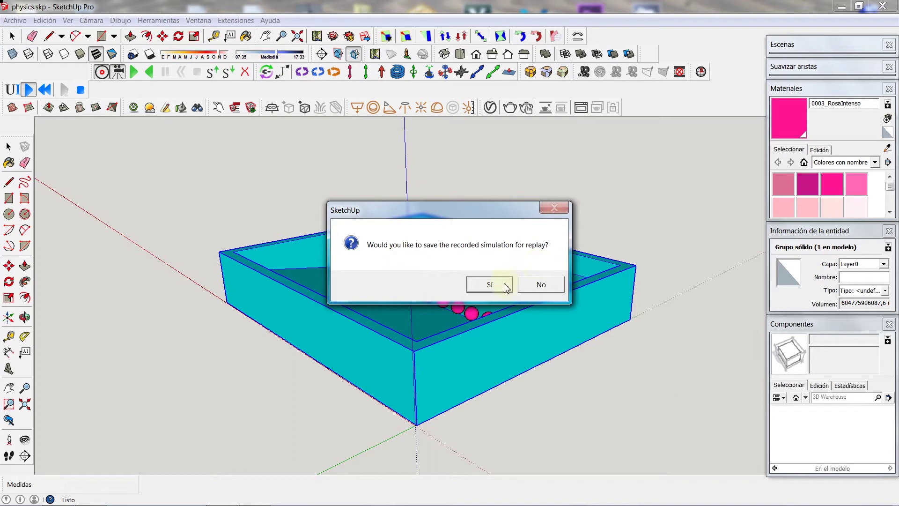
Step: Save the recording with a smoothed camera, replay it forward and in reverse, then stop
left_click(506, 287)
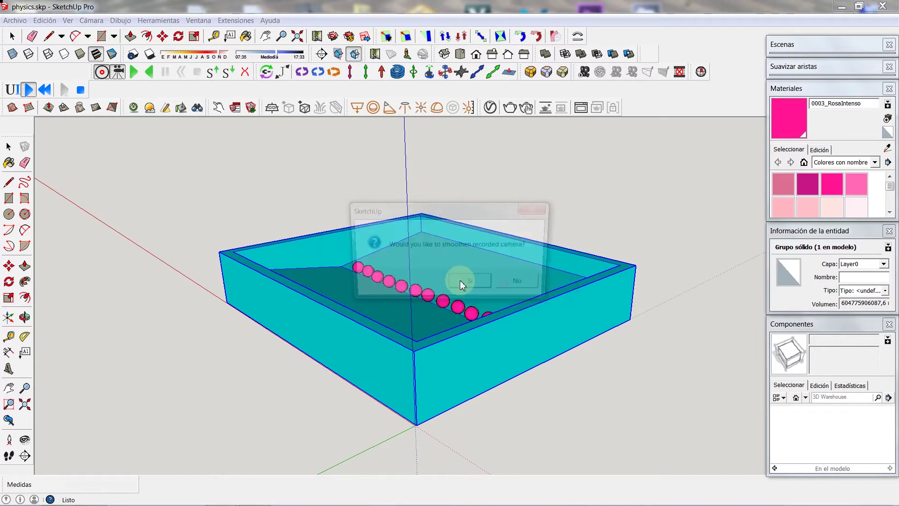
left_click(486, 285)
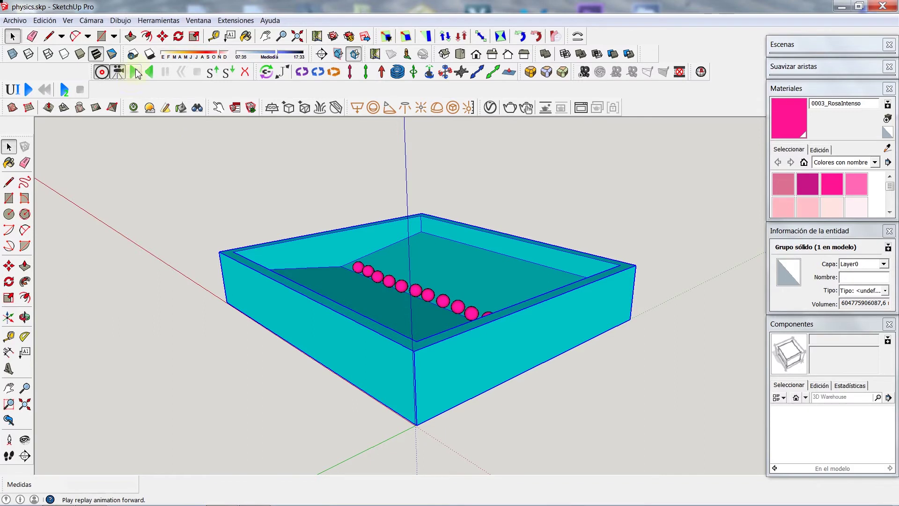
left_click(134, 71)
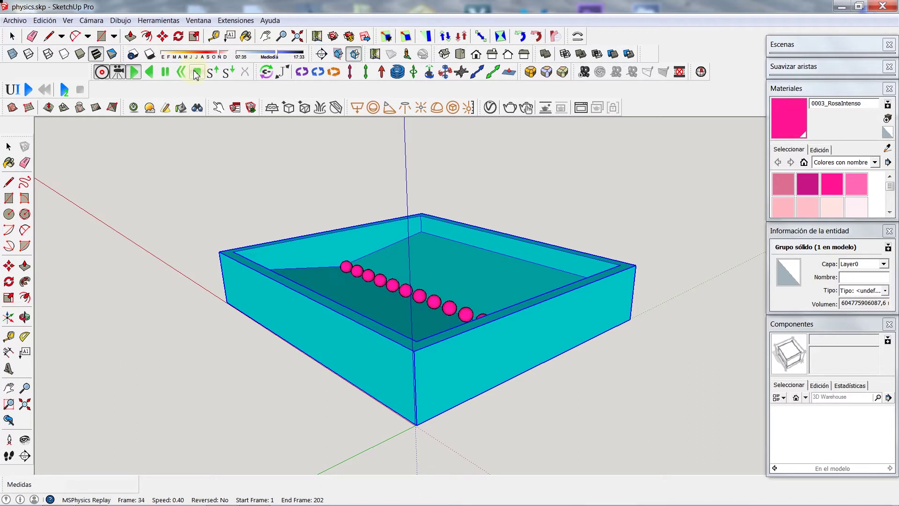
left_click(149, 72)
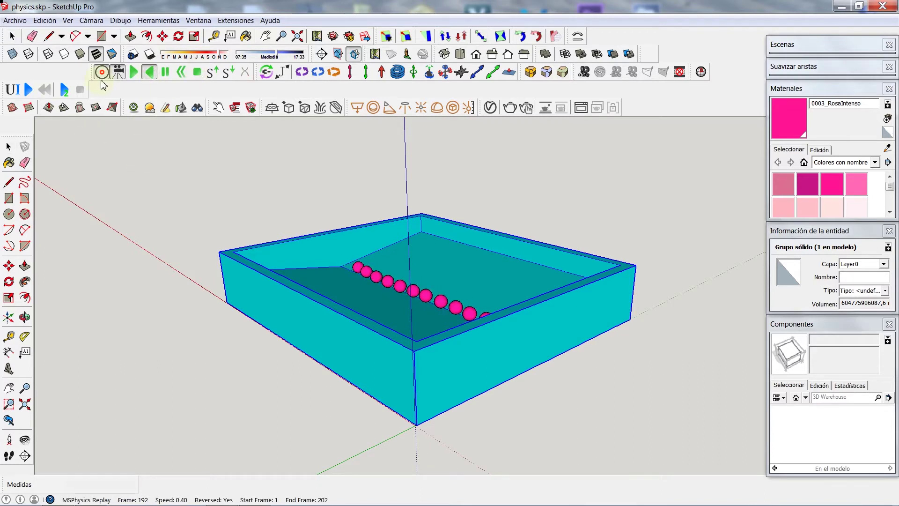
left_click(197, 73)
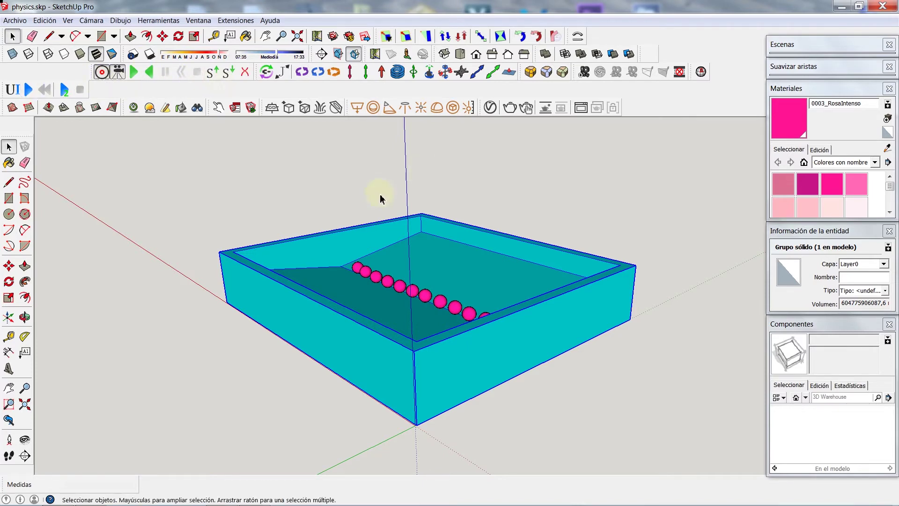
left_click(25, 317)
left_click_drag(361, 279, 416, 345)
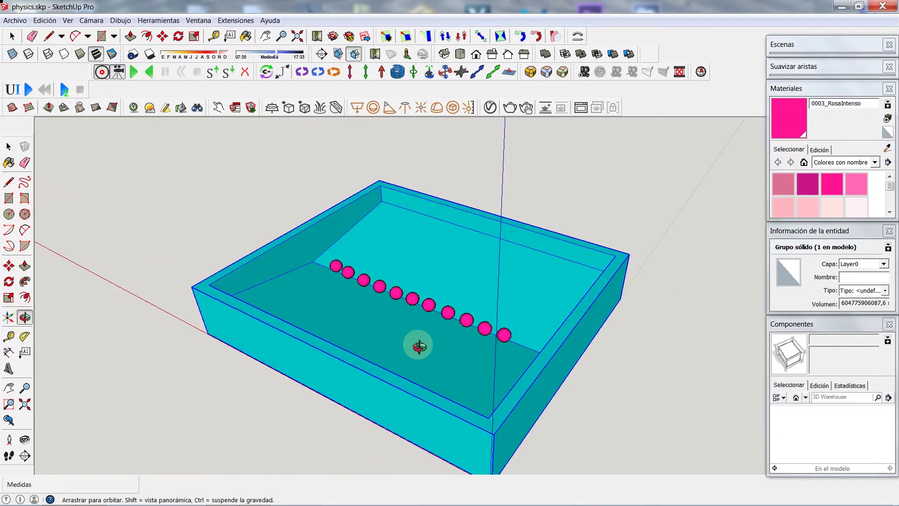
Step: Select and delete the six extra pink spheres
key("space")
left_click(338, 270)
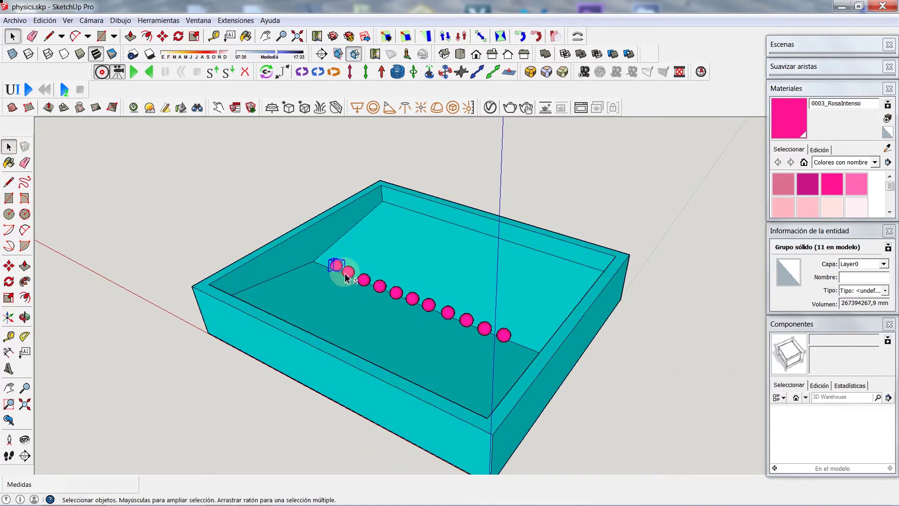
left_click(348, 272, "shift")
left_click(380, 287, "shift")
left_click(411, 300, "shift")
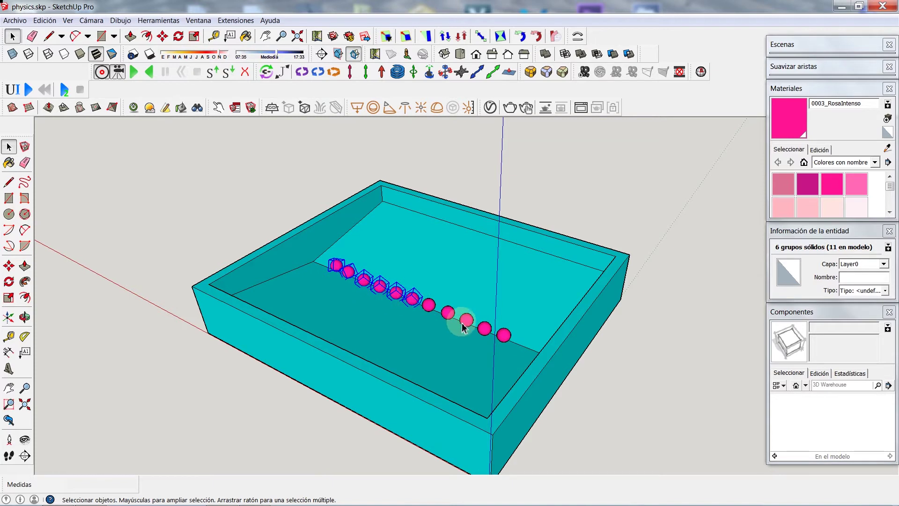
key("Delete")
Step: Select the five remaining spheres and move them further up the box floor
left_click(429, 307)
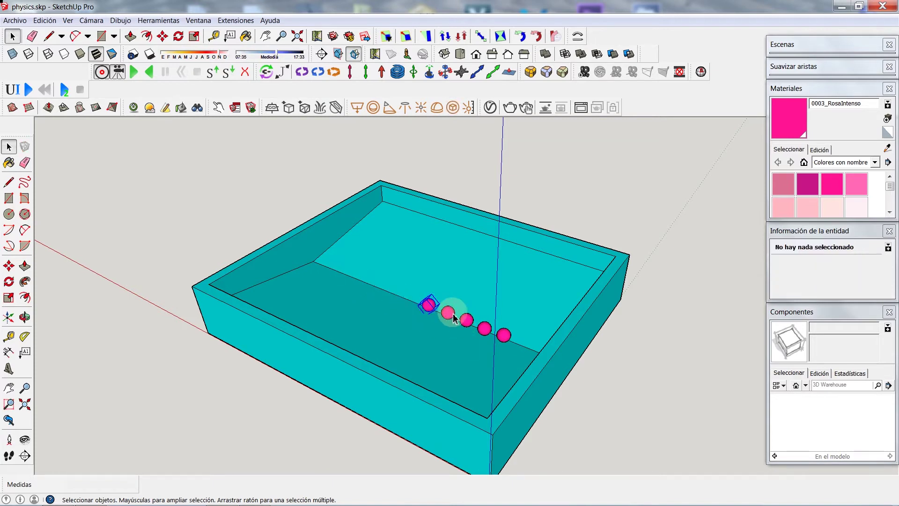
left_click(466, 320, "shift")
left_click(504, 334, "shift")
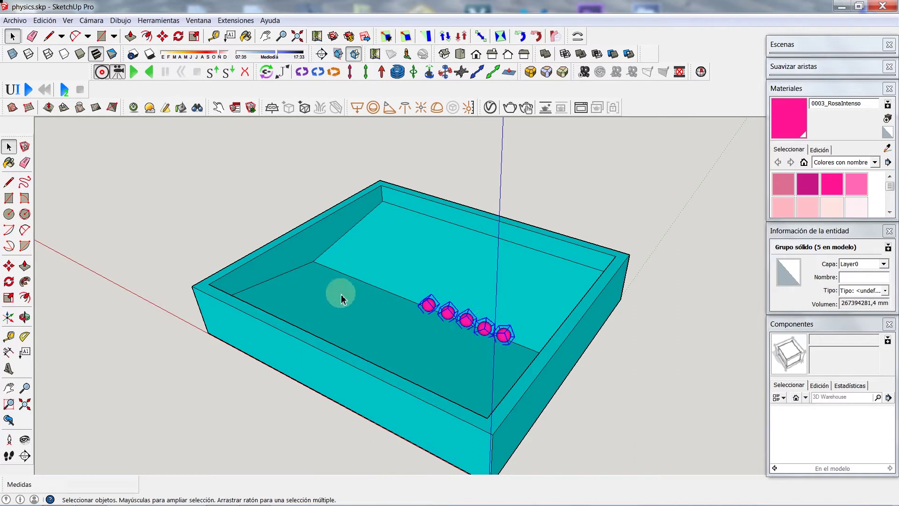
key("m")
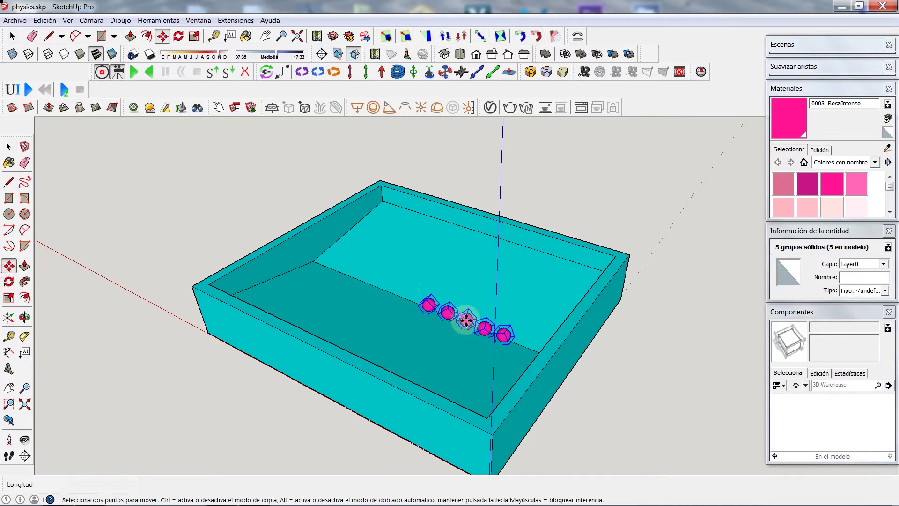
left_click(462, 316)
left_click(398, 290)
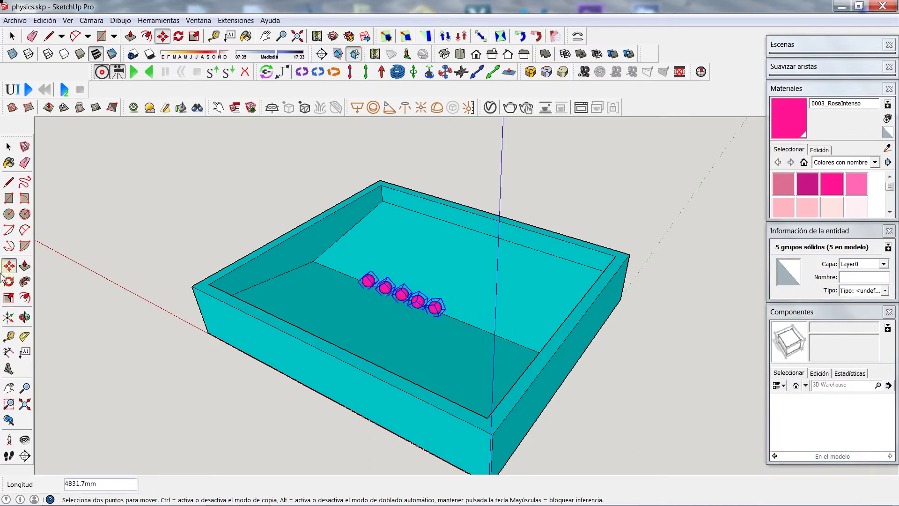
Step: Reselect the five spheres and move them higher on the sloped floor
left_click(26, 267)
left_click(9, 266)
left_click(9, 147)
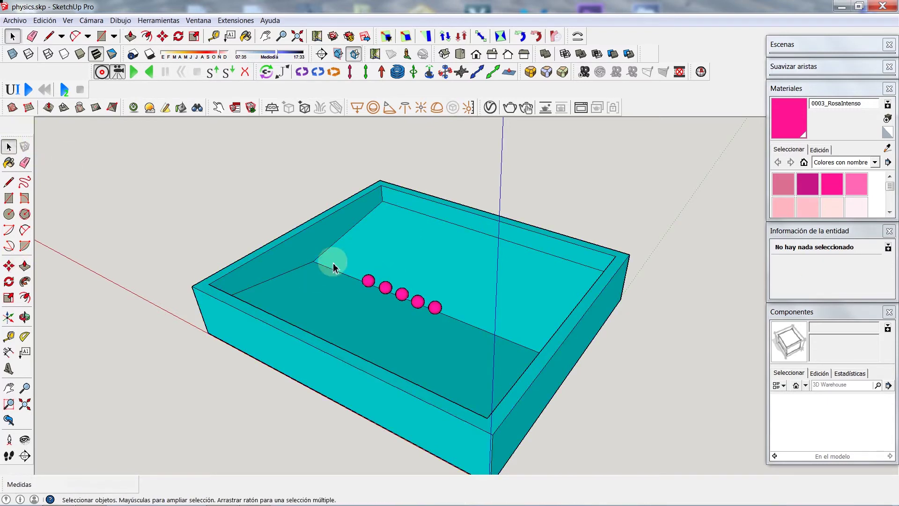
left_click(368, 281)
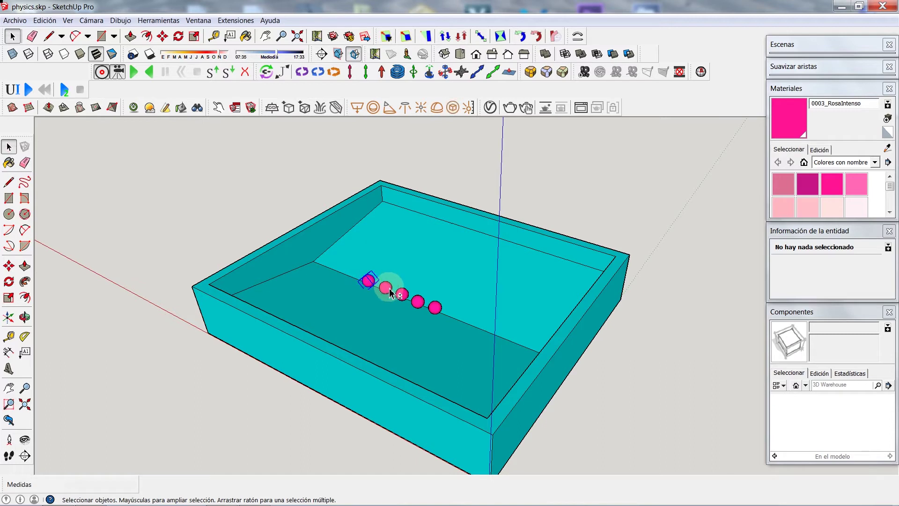
left_click(402, 294, "shift")
left_click(433, 310, "shift")
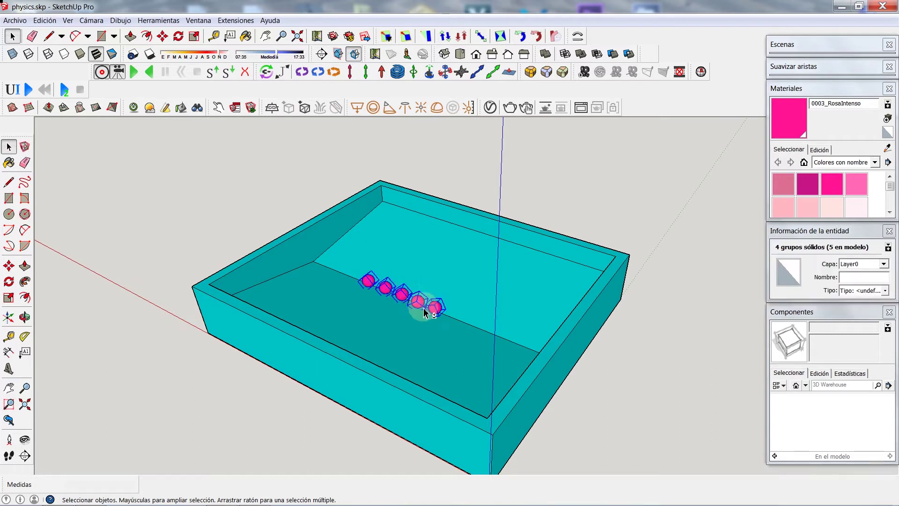
key("m")
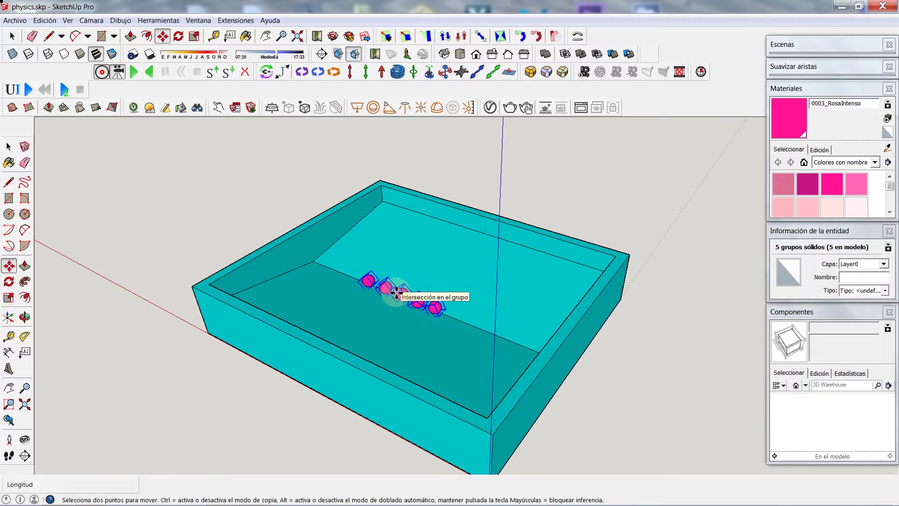
left_click(394, 293)
left_click(400, 251)
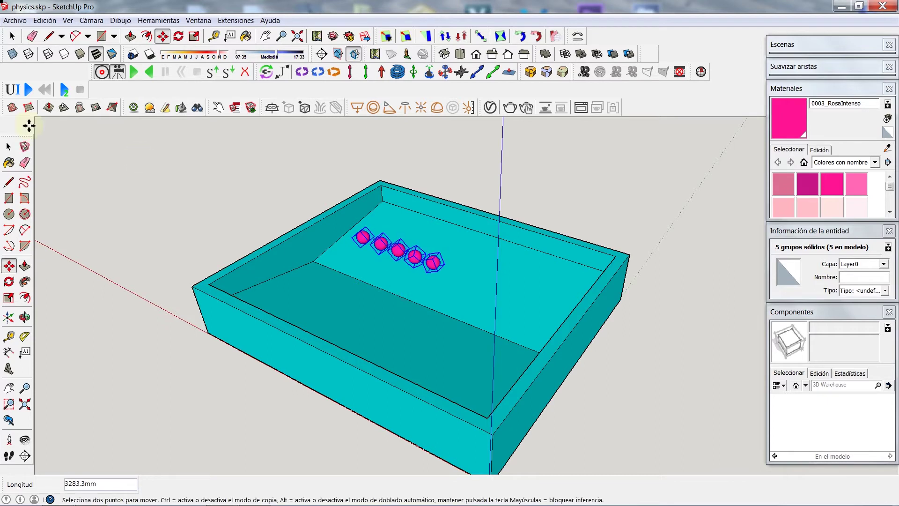
Step: Nudge the first sphere about 55 mm closer to the back corner
key("space")
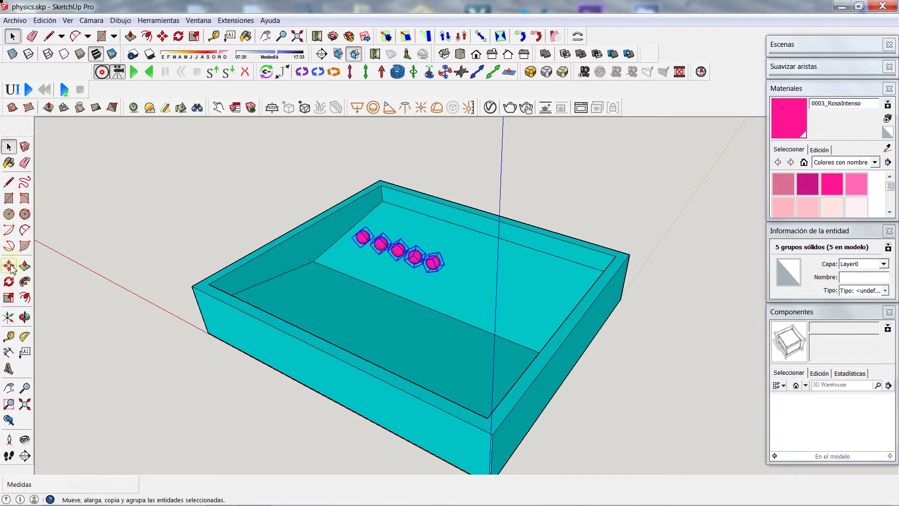
left_click(364, 232)
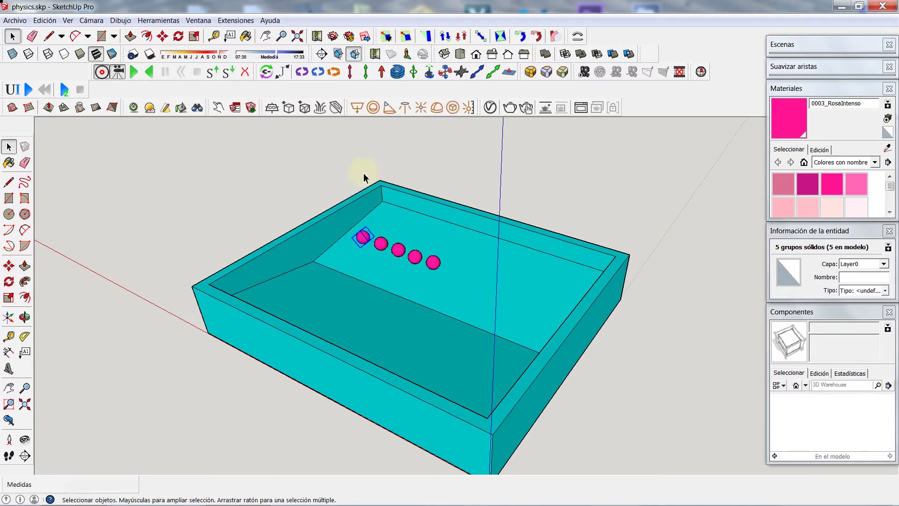
left_click(8, 266)
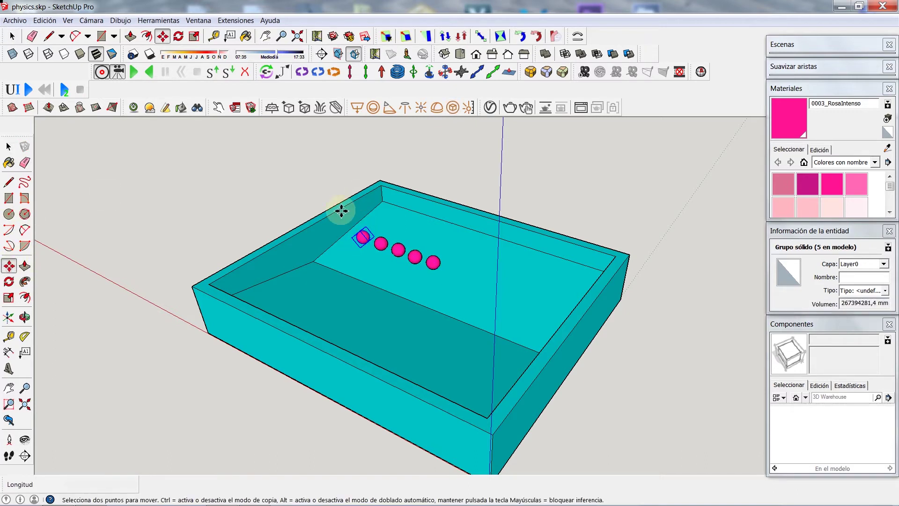
left_click(363, 238)
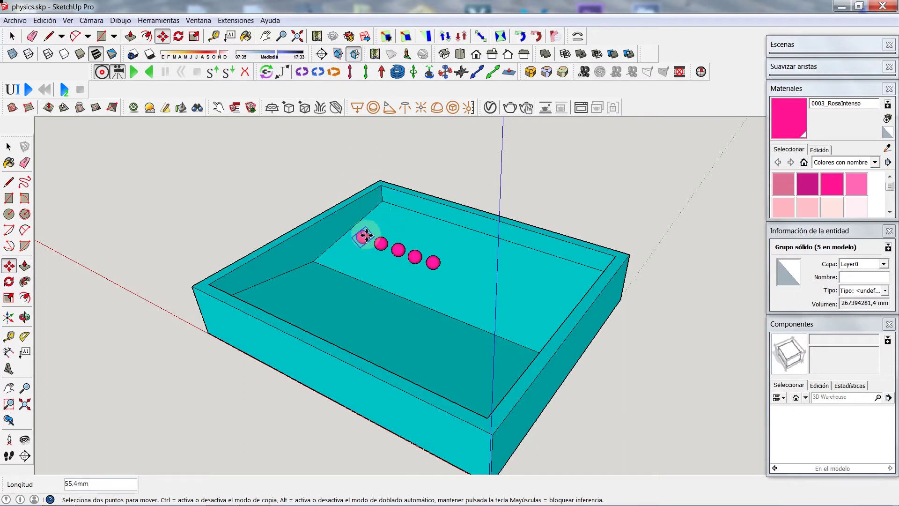
left_click(365, 236)
Step: Select all five spheres and start moving them toward the box's back corner
left_click(8, 147)
left_click(383, 246, "shift")
left_click(399, 252, "shift")
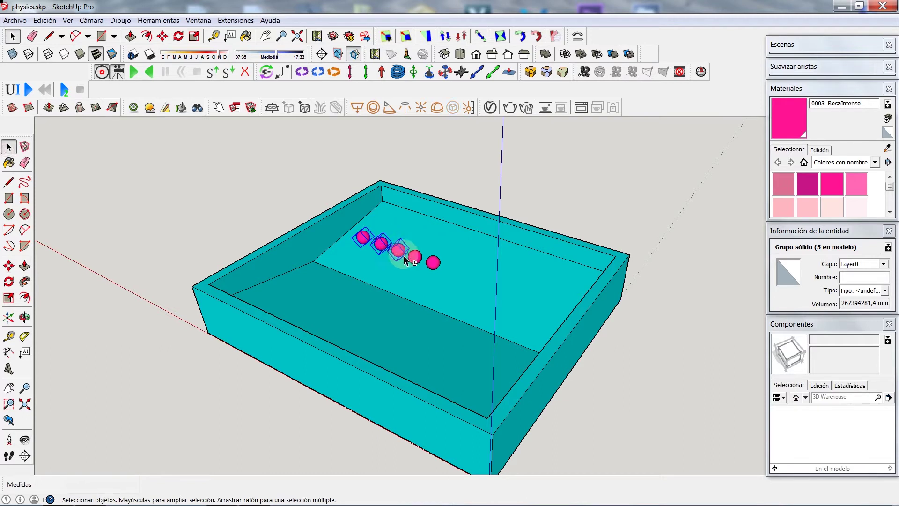
left_click(434, 263, "shift")
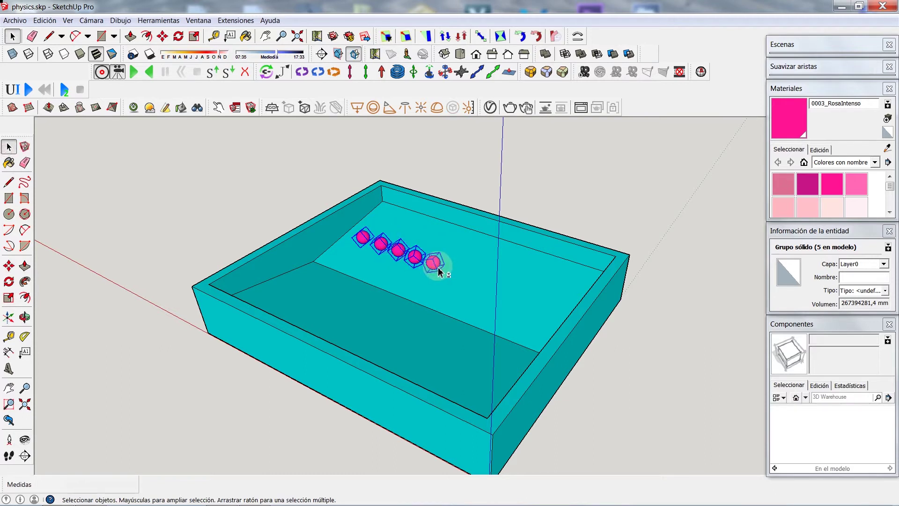
left_click(9, 266)
left_click_drag(362, 228, 360, 204)
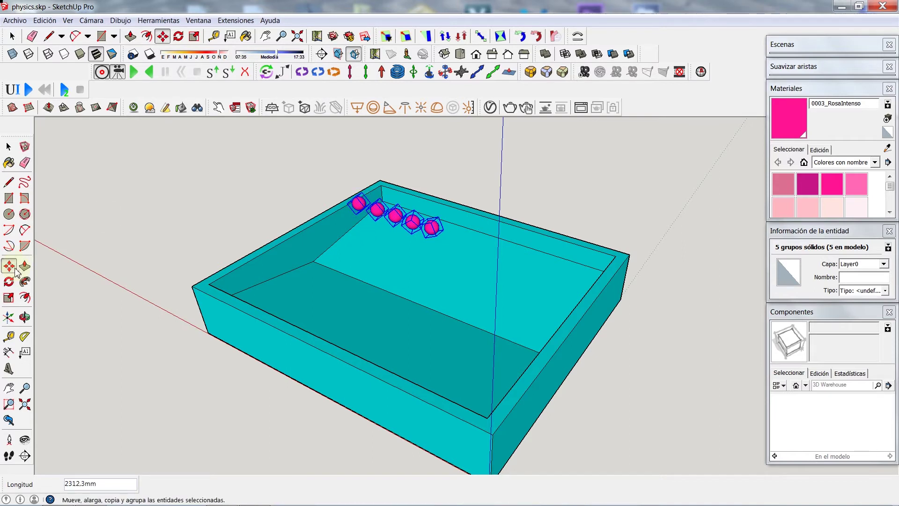
Step: Place a copied second row of spheres beside the originals and restart the simulation
left_click(355, 210, "ctrl")
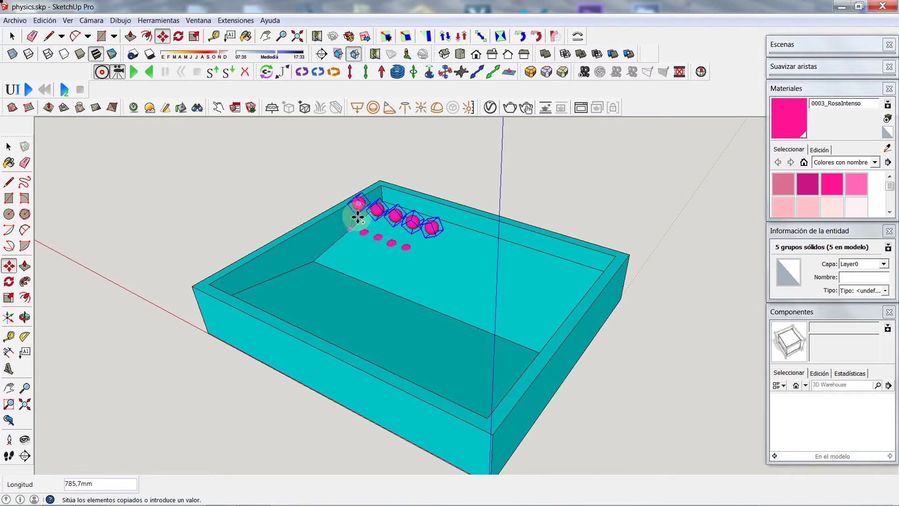
left_click(360, 216)
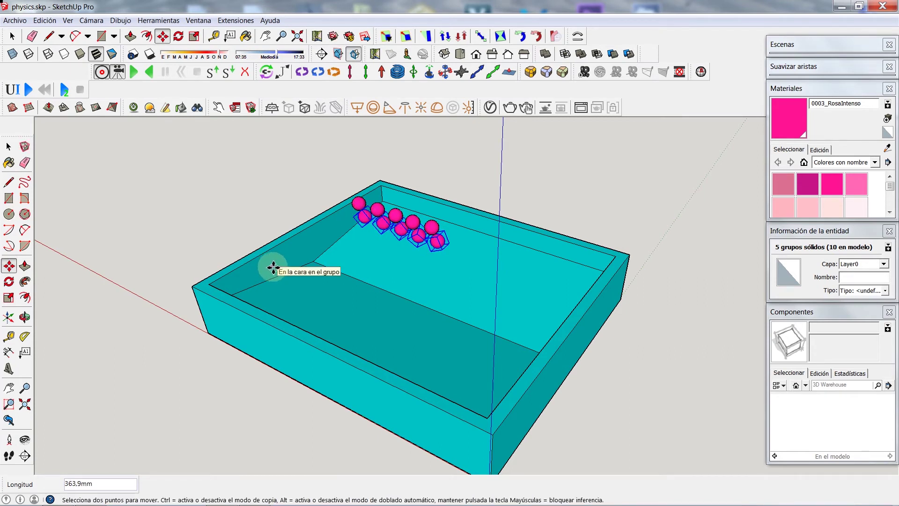
left_click(28, 91)
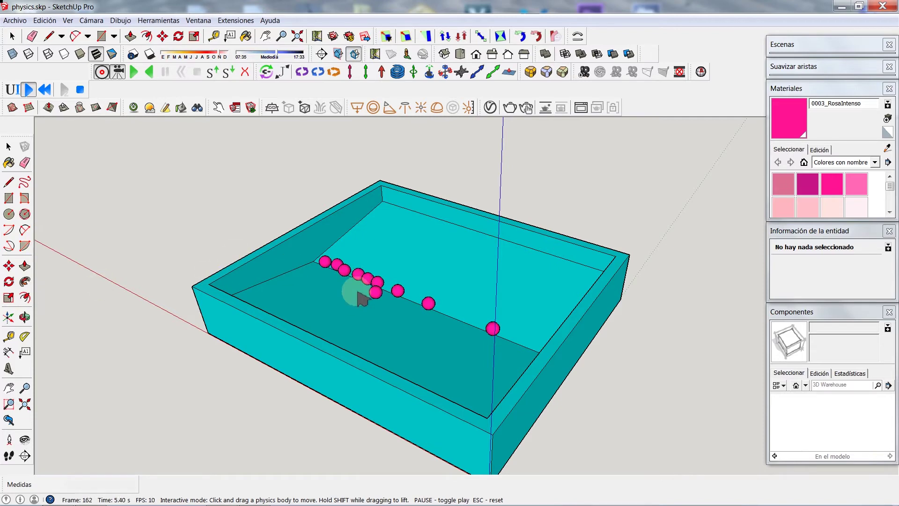
Step: Reset the sphere test run without saving its replay, then enable Record Replay
middle_click_drag(354, 304, 402, 297)
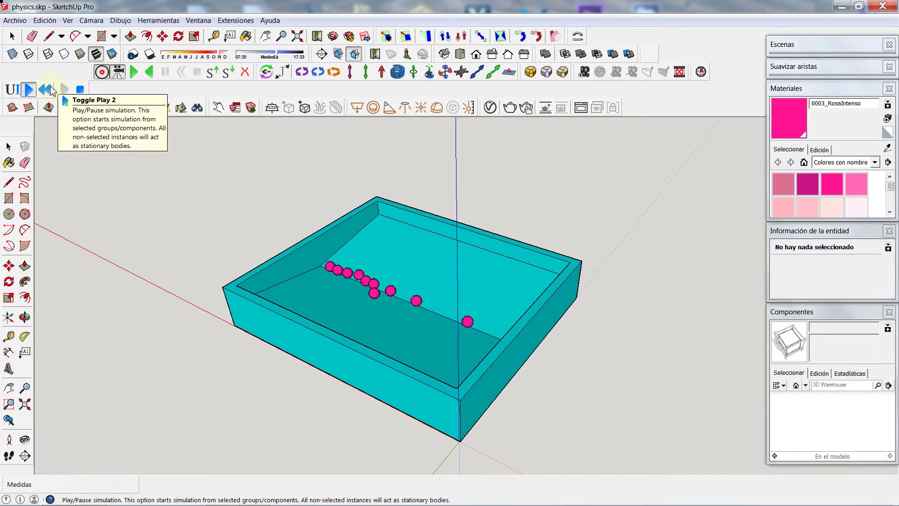
left_click(44, 89)
left_click(541, 285)
left_click(102, 72)
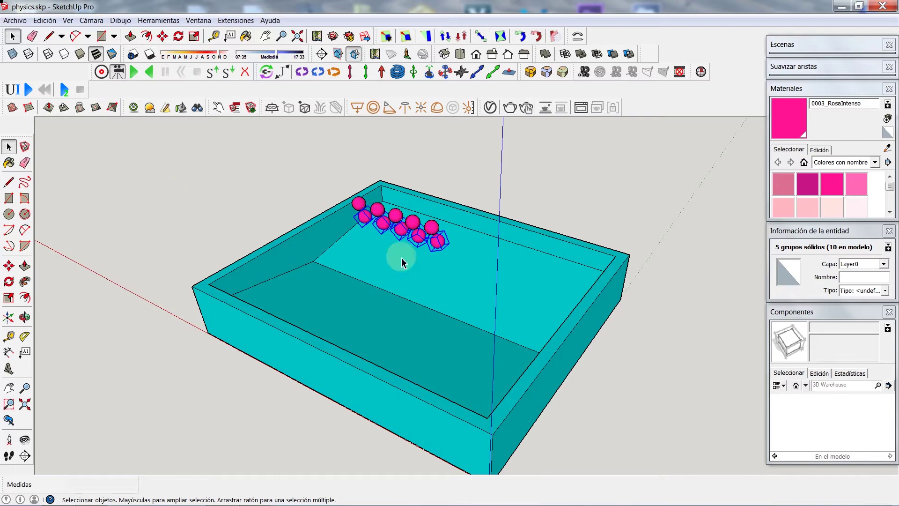
Step: Select all ten pink spheres from a low front view of the box
left_click(25, 318)
mouse_move(532, 296)
left_mouse_down()
mouse_move(347, 220)
mouse_move(502, 260)
mouse_move(246, 181)
left_mouse_up()
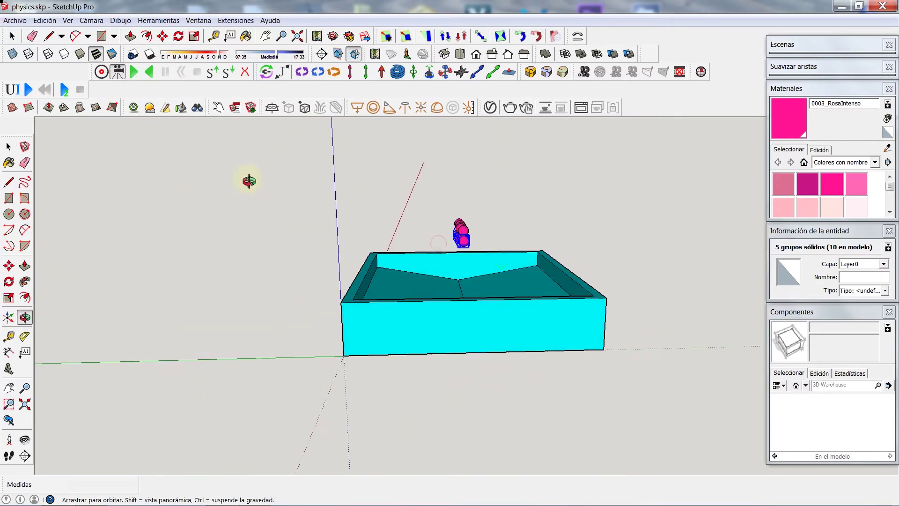
left_click(9, 148)
left_click_drag(433, 197, 488, 248)
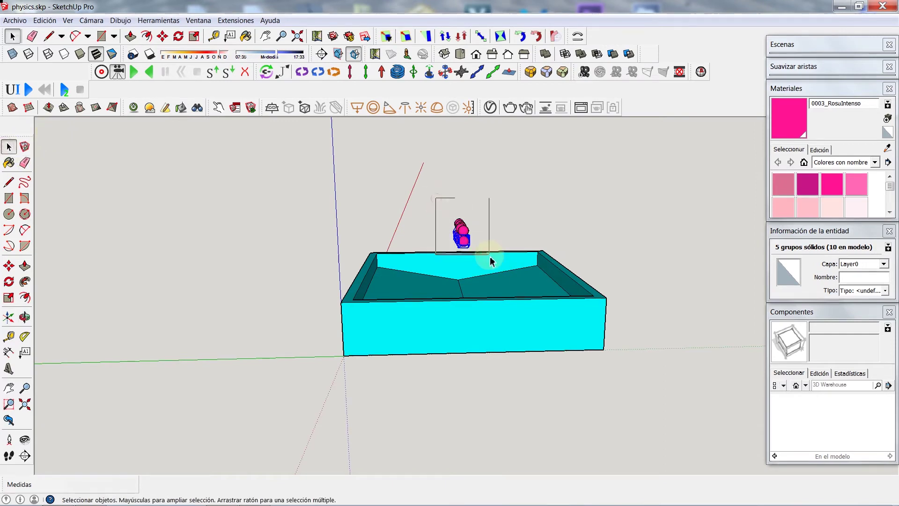
scroll(504, 228, "down", 3)
scroll(367, 385, "down", 2)
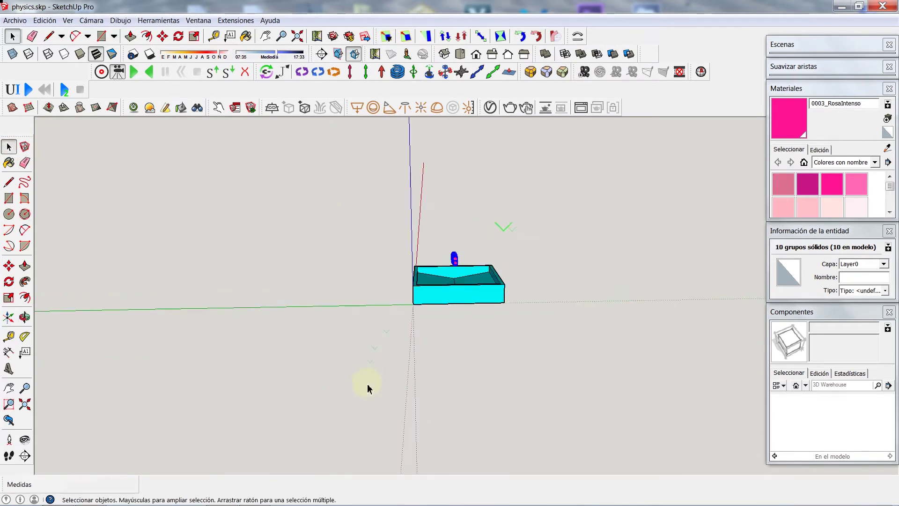
scroll(425, 305, "down", 1)
Step: Raise the ten spheres about 5036.7 mm straight up along the blue axis
left_click(8, 266)
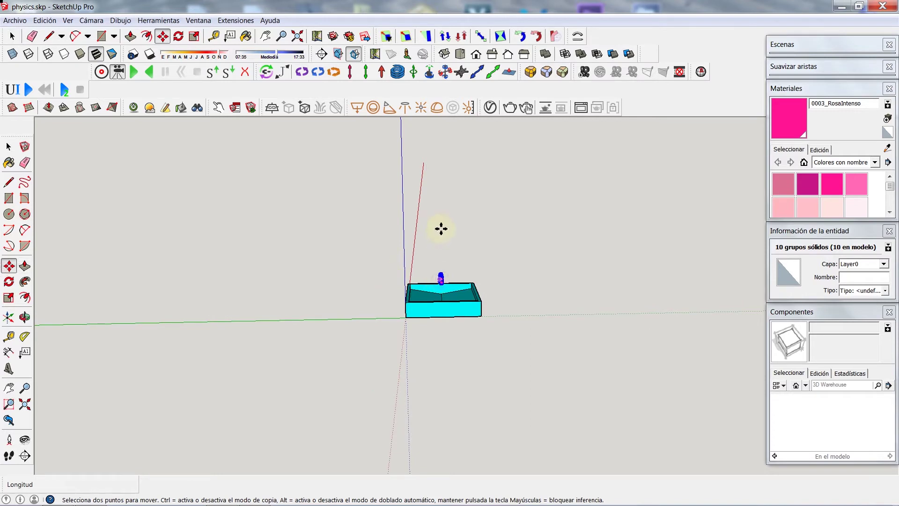
left_click(441, 278)
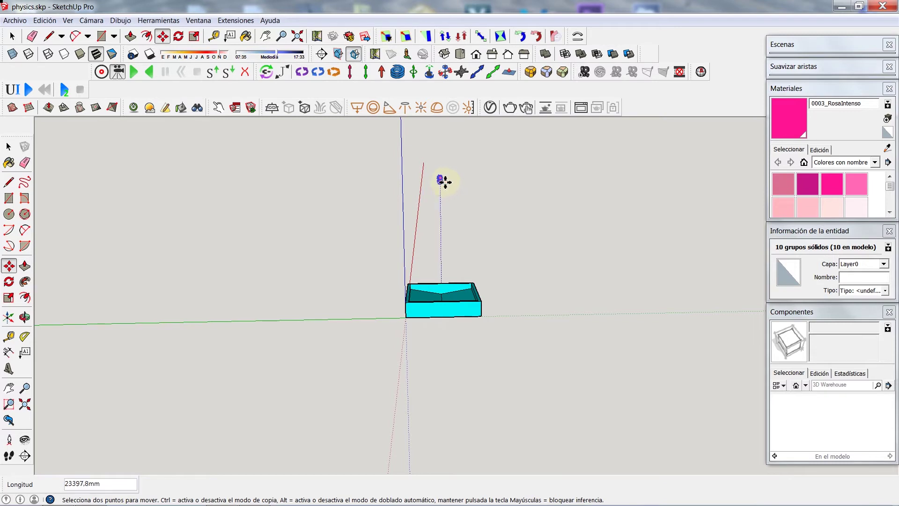
left_click(442, 181)
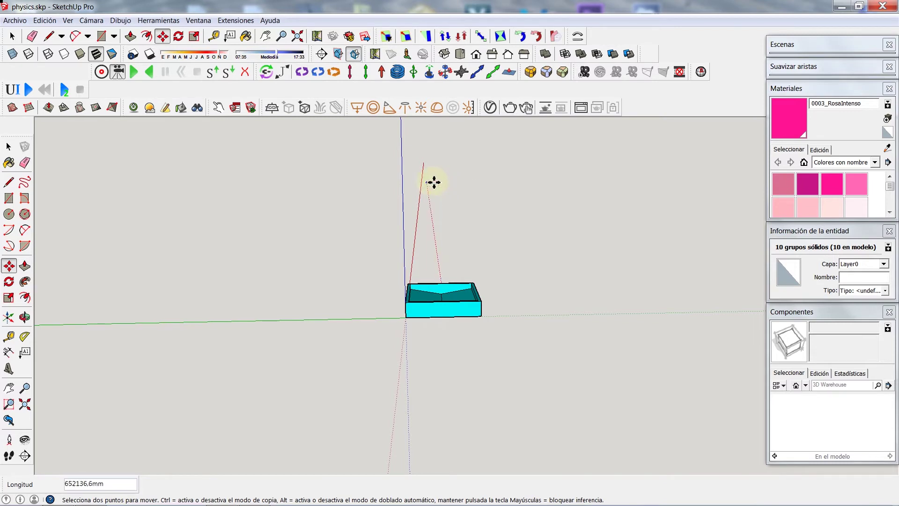
left_click(442, 180)
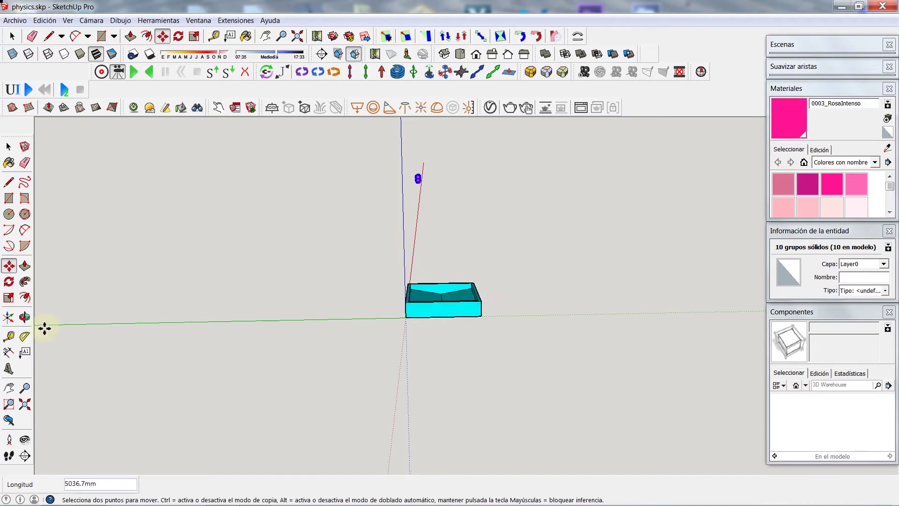
scroll(440, 278, "up", 4)
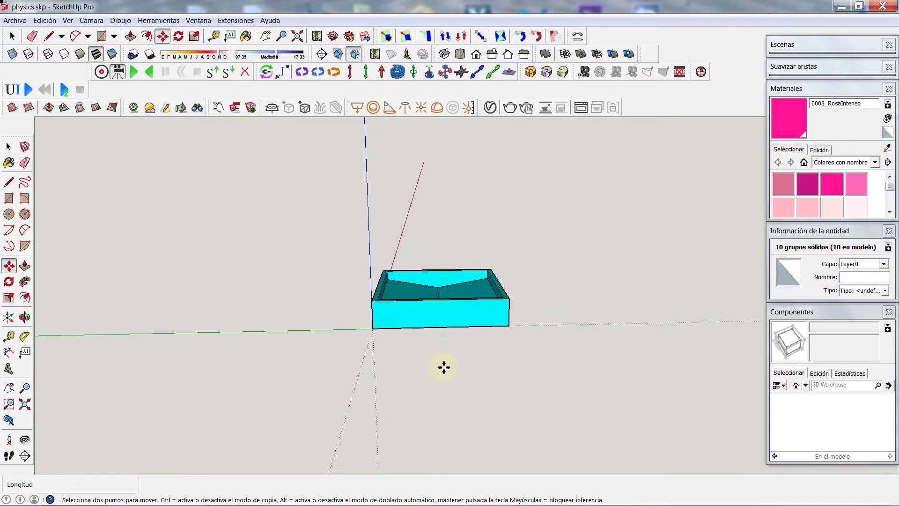
Step: Reframe the view above the box and start the simulation so the spheres drop
left_click(24, 317)
mouse_move(427, 314)
left_mouse_down()
mouse_move(468, 357)
mouse_move(307, 277)
left_mouse_up()
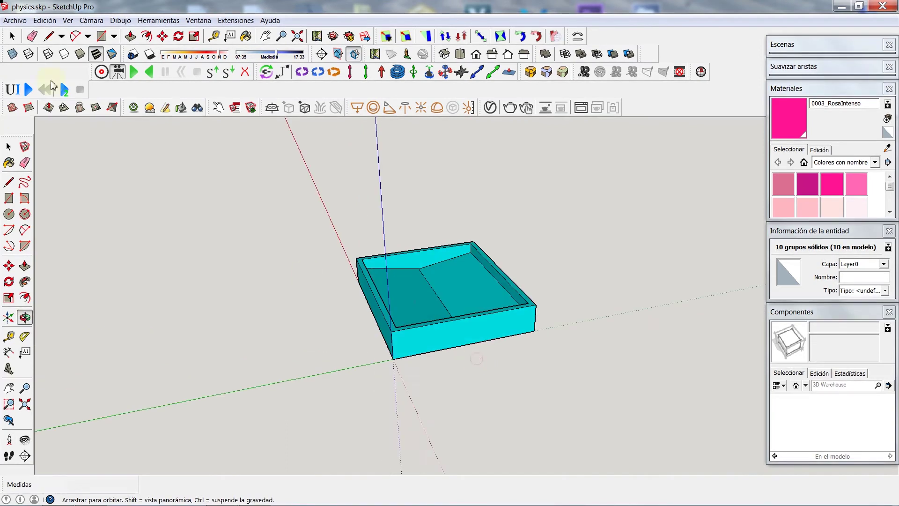
left_click(9, 388)
left_click_drag(426, 248, 392, 286)
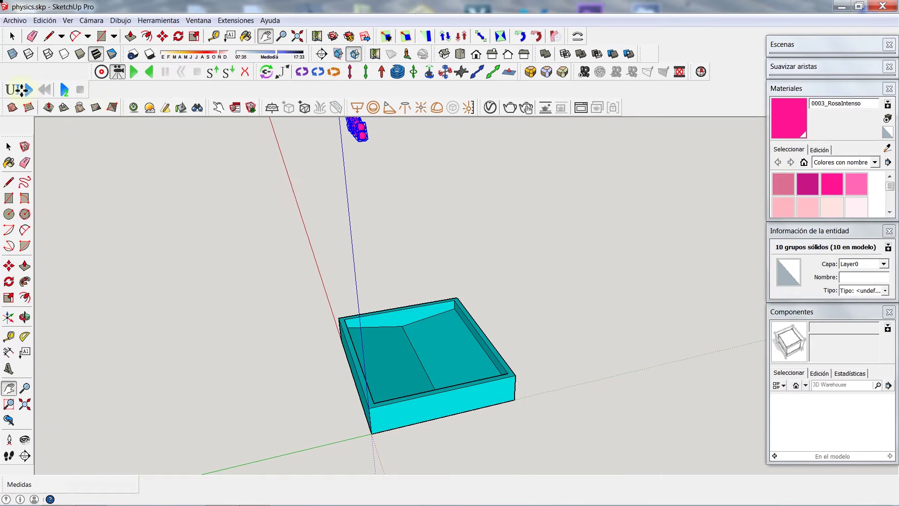
left_click(27, 90)
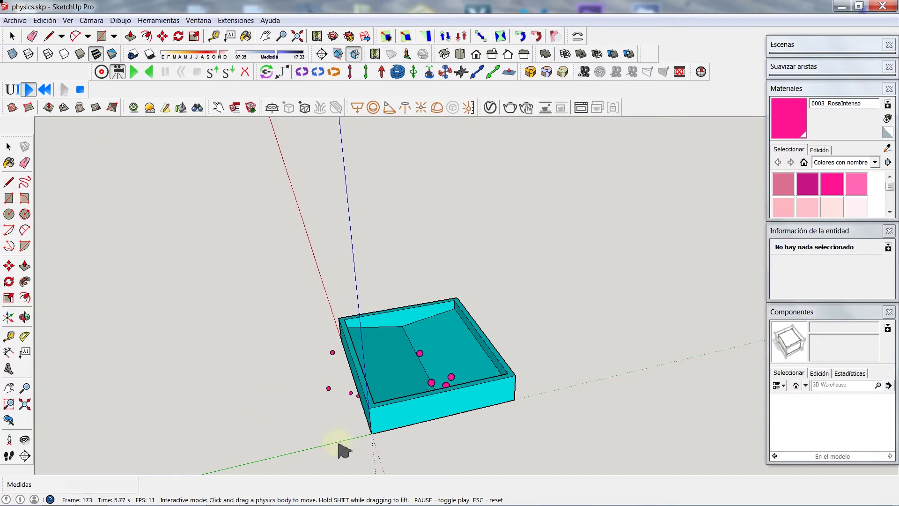
Step: Watch the running simulation from several angles, pushing the spheres together on the tray floor
left_click(25, 317)
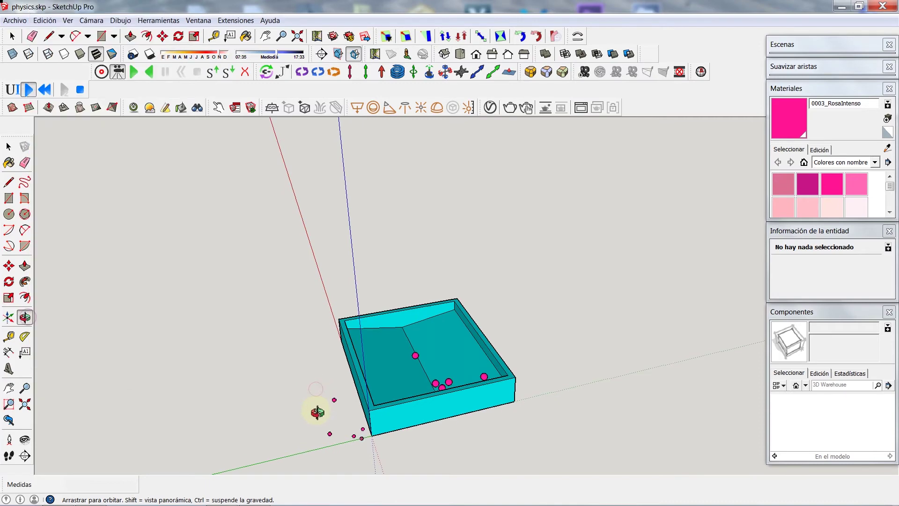
left_click_drag(316, 412, 329, 436)
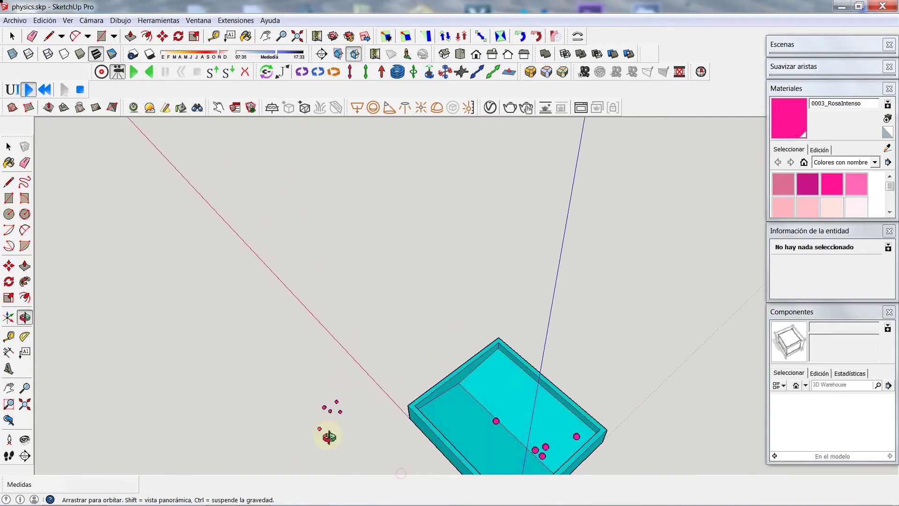
left_click_drag(354, 432, 355, 480)
mouse_move(376, 444)
left_mouse_down()
mouse_move(373, 429)
mouse_move(316, 400)
mouse_move(285, 357)
mouse_move(254, 341)
mouse_move(265, 364)
mouse_move(308, 244)
left_mouse_up()
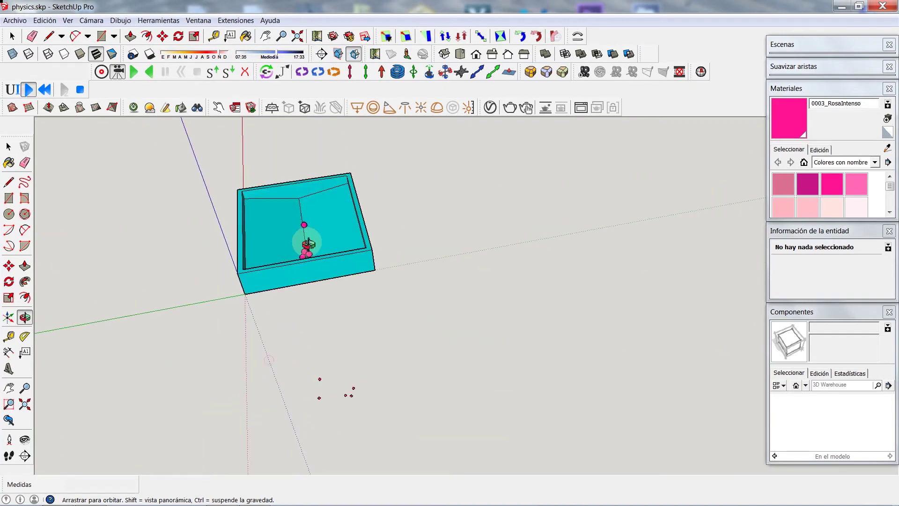
scroll(308, 244, "up", 3)
scroll(310, 256, "up", 3)
scroll(312, 259, "up", 2)
mouse_move(312, 260)
left_mouse_down()
mouse_move(314, 277)
mouse_move(395, 241)
mouse_move(560, 267)
mouse_move(620, 203)
mouse_move(619, 159)
mouse_move(690, 190)
mouse_move(670, 225)
left_mouse_up()
Step: Look down into the tray and zoom in and out while the spheres settle
mouse_move(580, 237)
left_mouse_down()
mouse_move(402, 275)
mouse_move(416, 270)
mouse_move(411, 281)
mouse_move(528, 324)
mouse_move(473, 349)
mouse_move(492, 361)
mouse_move(512, 287)
mouse_move(462, 281)
mouse_move(523, 187)
mouse_move(476, 237)
left_mouse_up()
scroll(416, 270, "down", 5)
scroll(476, 237, "up", 3)
scroll(452, 231, "up", 3)
scroll(438, 217, "up", 3)
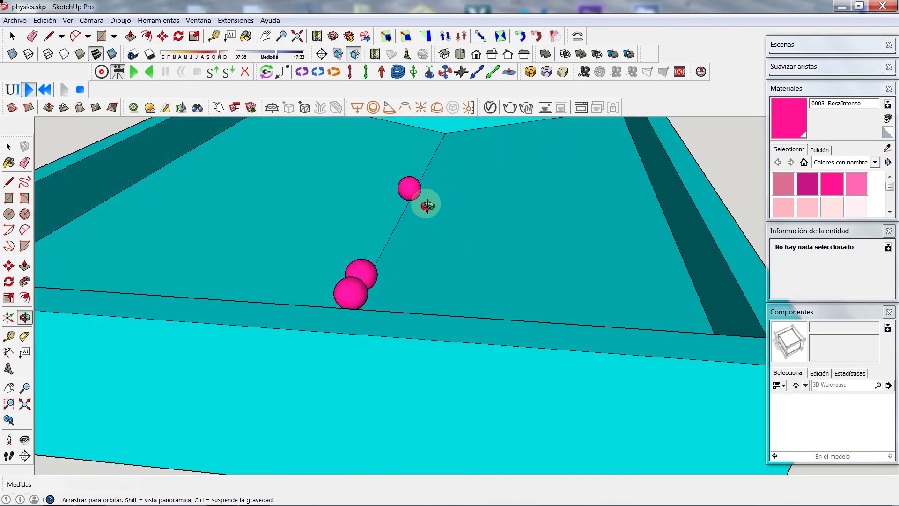
scroll(427, 205, "down", 5)
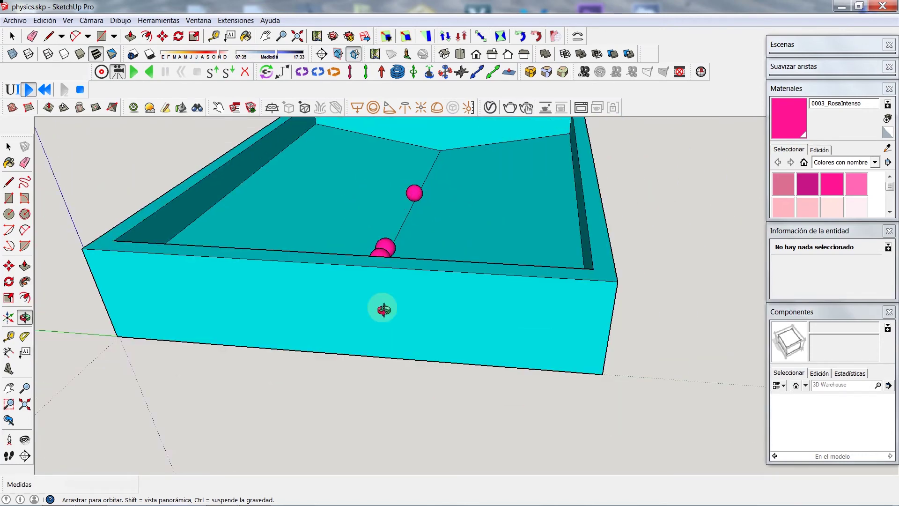
scroll(383, 309, "down", 3)
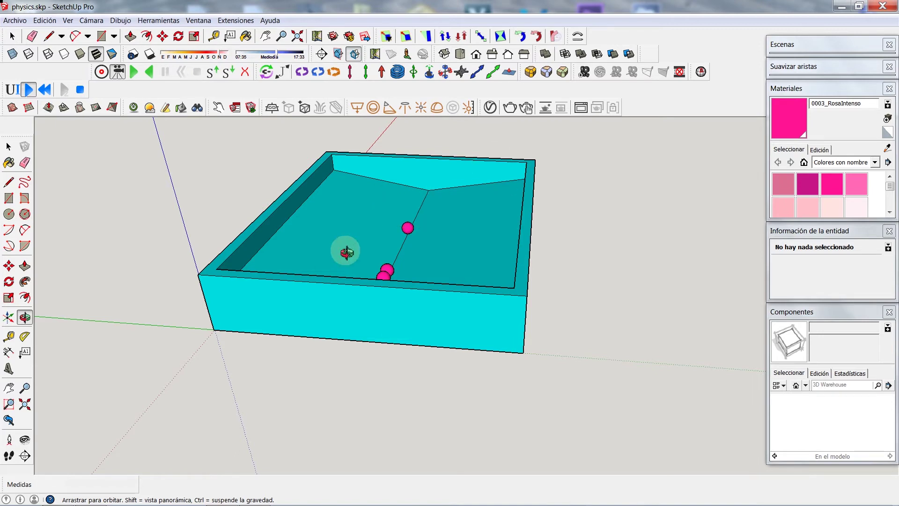
scroll(403, 225, "up", 2)
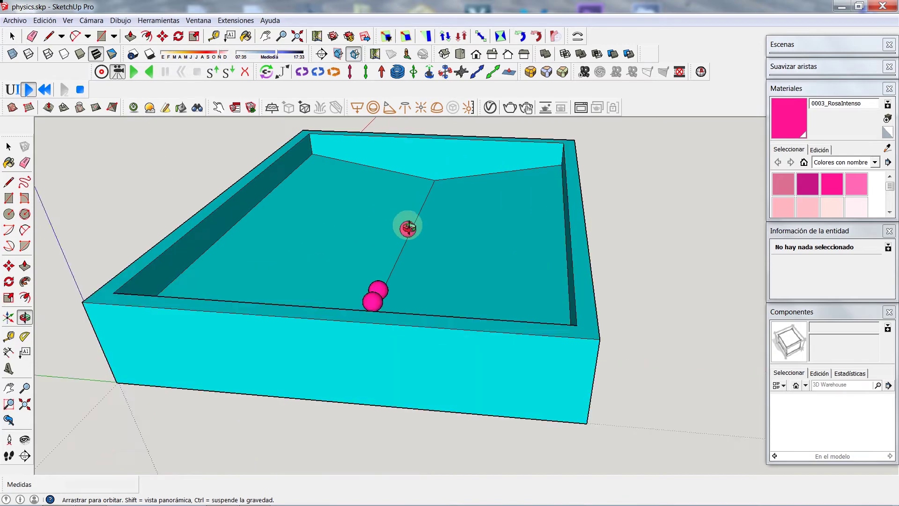
scroll(403, 225, "up", 2)
scroll(380, 237, "up", 1)
scroll(380, 237, "down", 3)
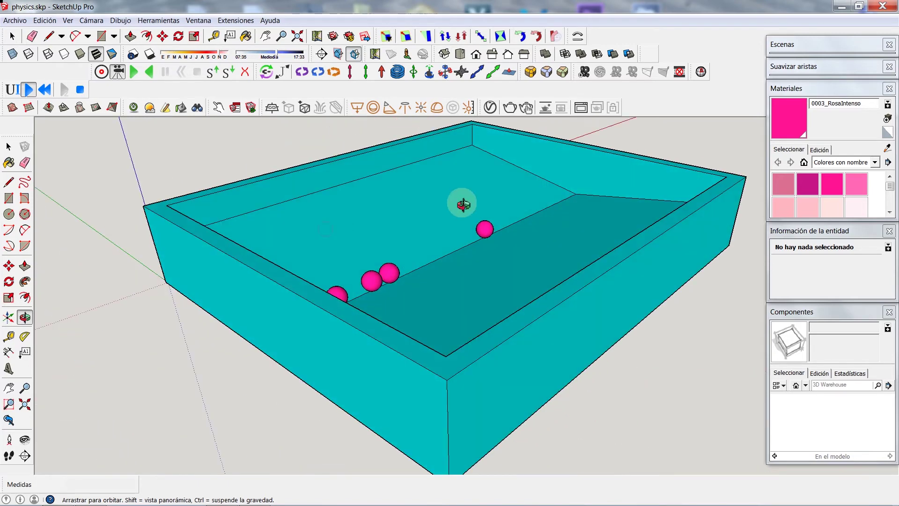
scroll(468, 199, "up", 3)
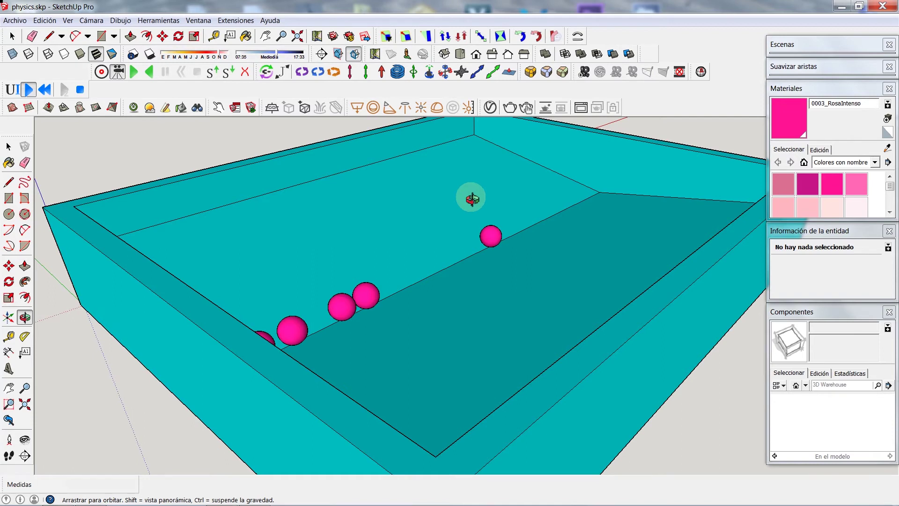
Step: Stop and reset the simulation, then box-select the sphere cluster above the box
left_click(8, 146)
key("ctrl+a")
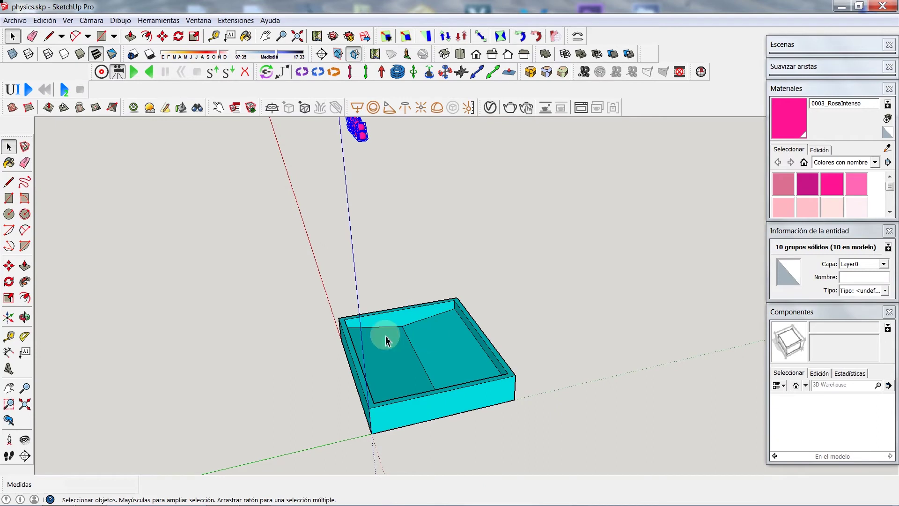
left_click(25, 317)
mouse_move(411, 374)
left_mouse_down()
mouse_move(366, 373)
mouse_move(364, 339)
left_mouse_up()
scroll(331, 337, "down", 2)
left_click(8, 147)
left_click_drag(360, 165, 444, 216)
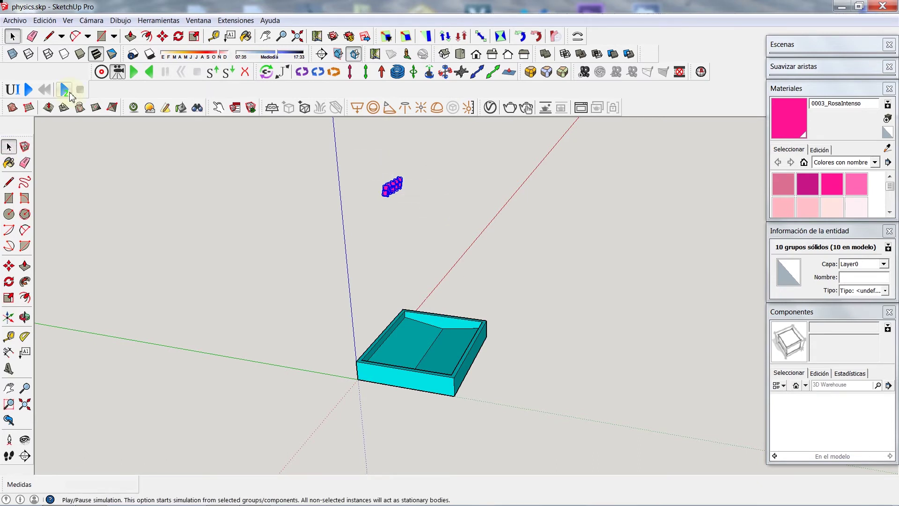
Step: Run the simulation from the selection, then select one pink sphere and open its MSPhysics properties
left_click(65, 90)
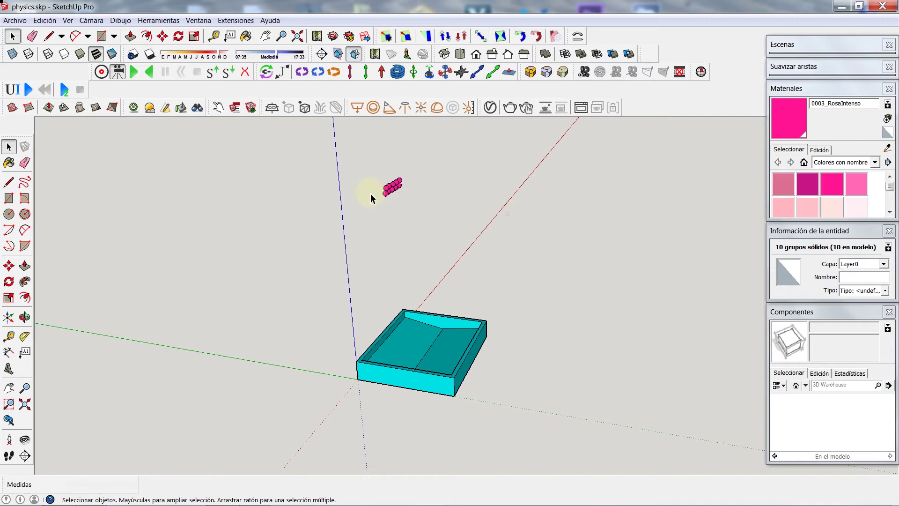
left_click(371, 199)
left_click(393, 205)
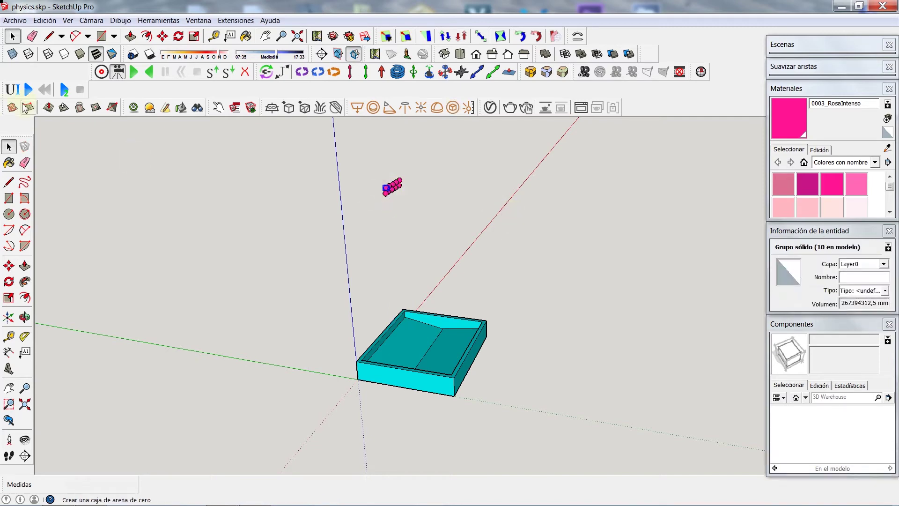
left_click(13, 89)
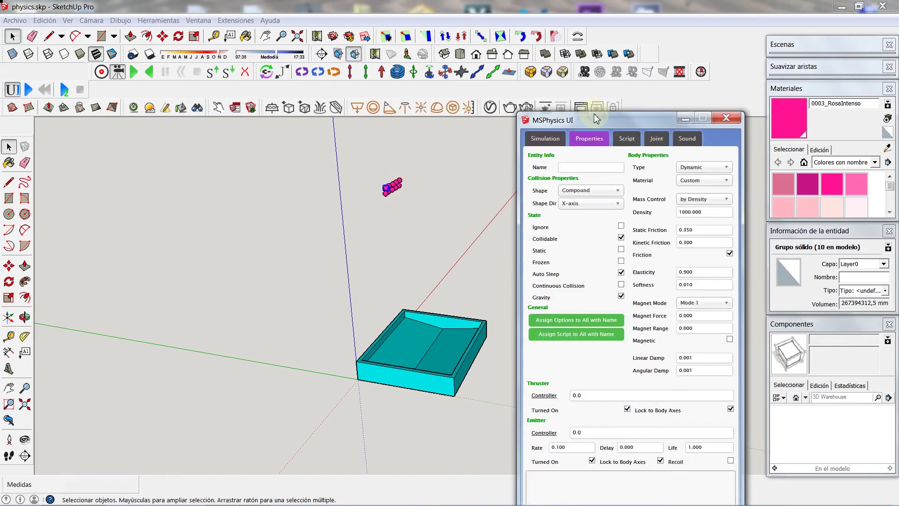
Step: Make the sphere Magnetic with Magnet Force 1000 and Magnet Range 1000, then delete the extra spheres
left_click_drag(586, 117, 187, 73)
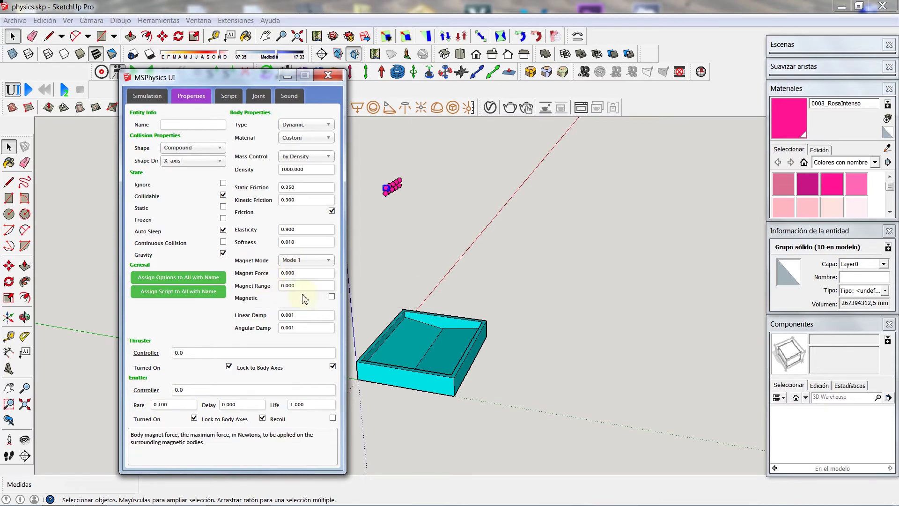
left_click(332, 297)
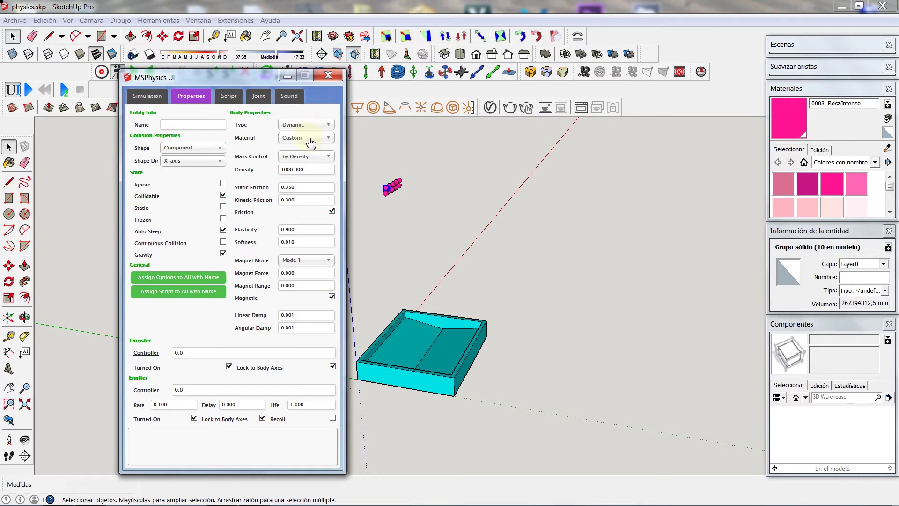
left_click(306, 273)
type("1000")
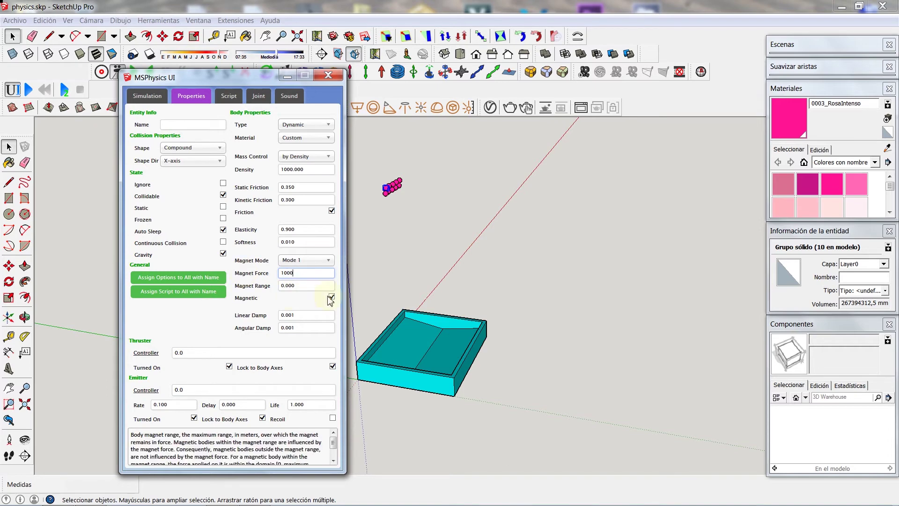
left_click(313, 283)
type("1000")
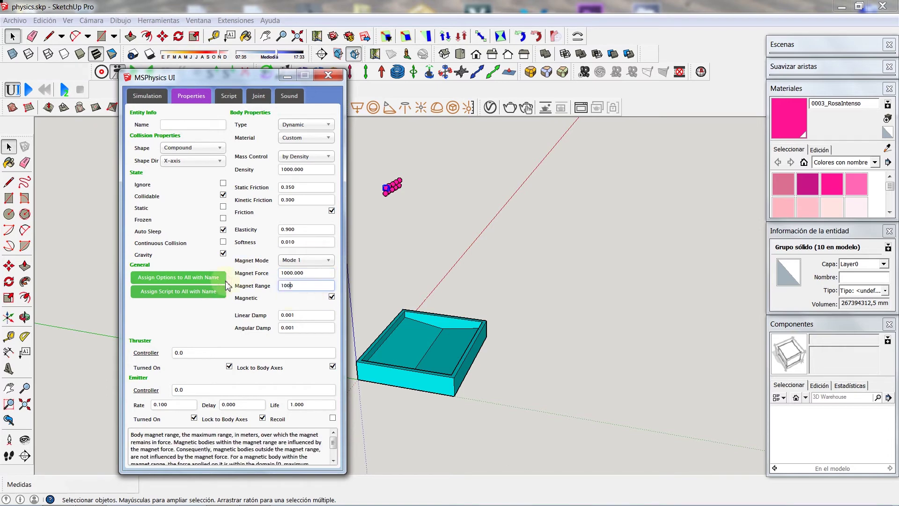
left_click(418, 169)
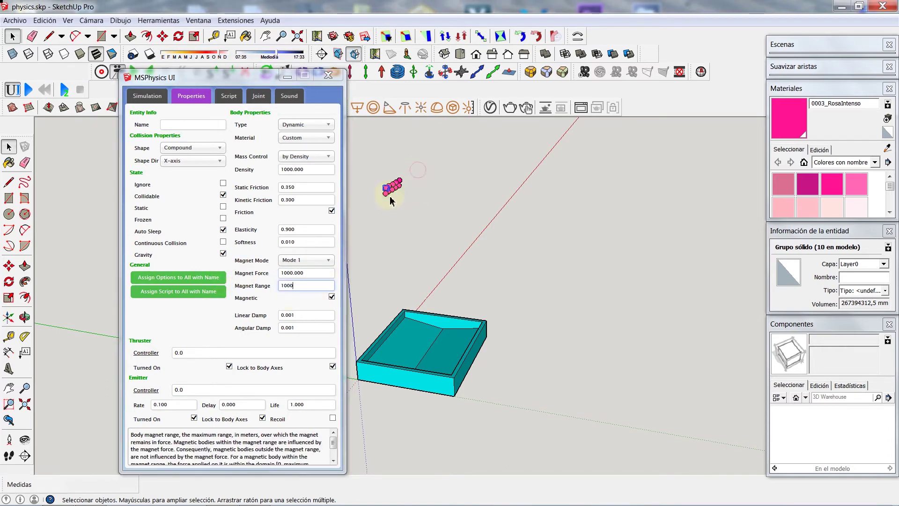
left_click_drag(393, 203, 395, 201)
key("Delete")
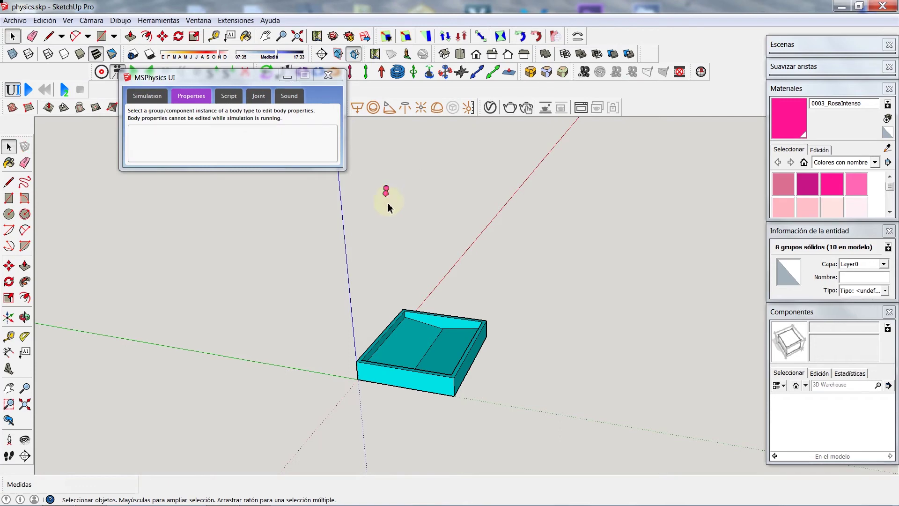
Step: Erase one leftover sphere and select the remaining magnetic sphere
left_click(384, 194)
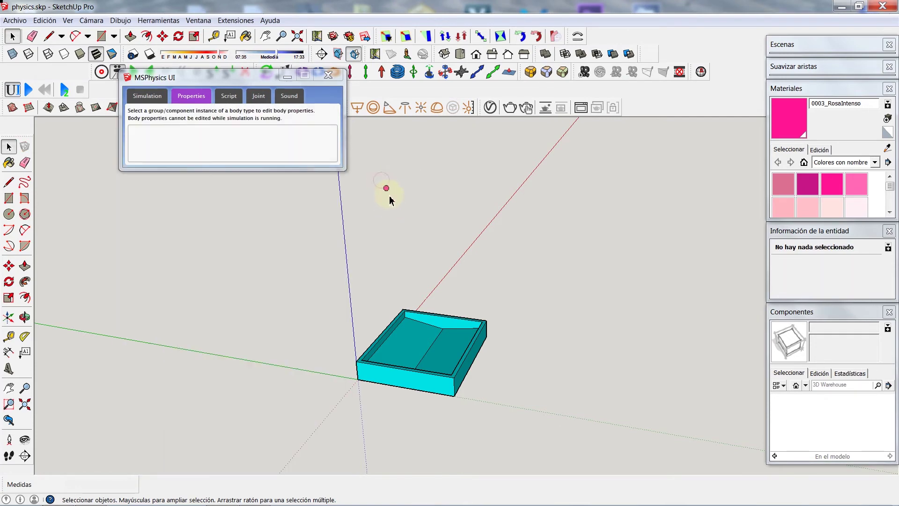
left_click(386, 189)
scroll(382, 187, "up", 2)
scroll(403, 186, "up", 2)
scroll(410, 187, "up", 1)
scroll(403, 185, "up", 1)
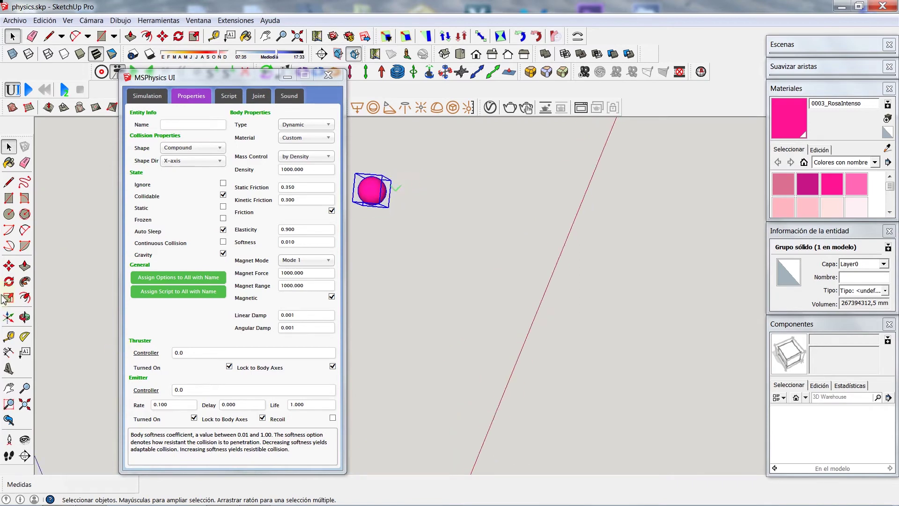
Step: Copy the sphere into an evenly spaced row of five and select all five
left_click(8, 266)
left_click(385, 186)
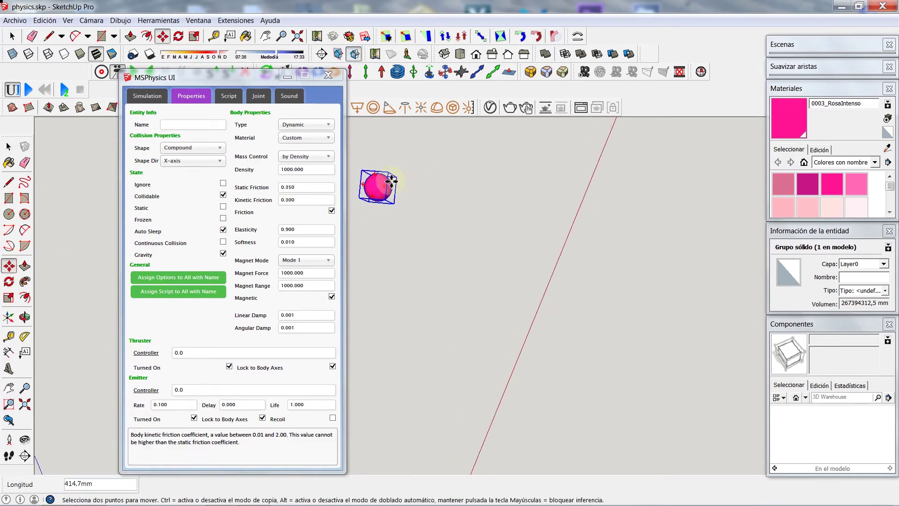
key("ctrl")
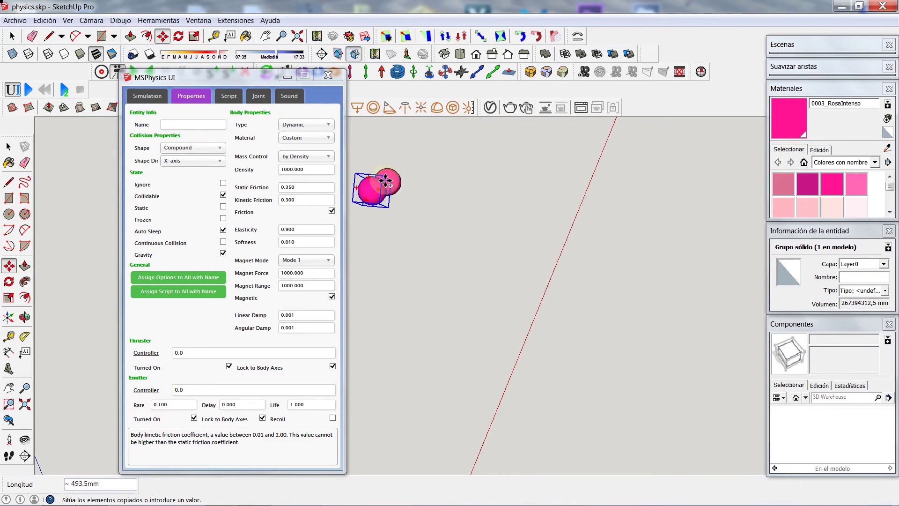
left_click(392, 181)
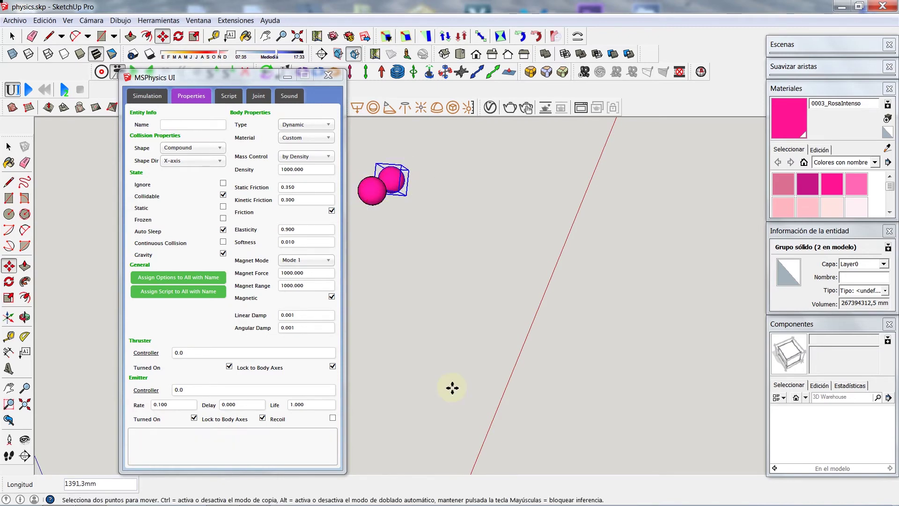
type("*4")
key("Return")
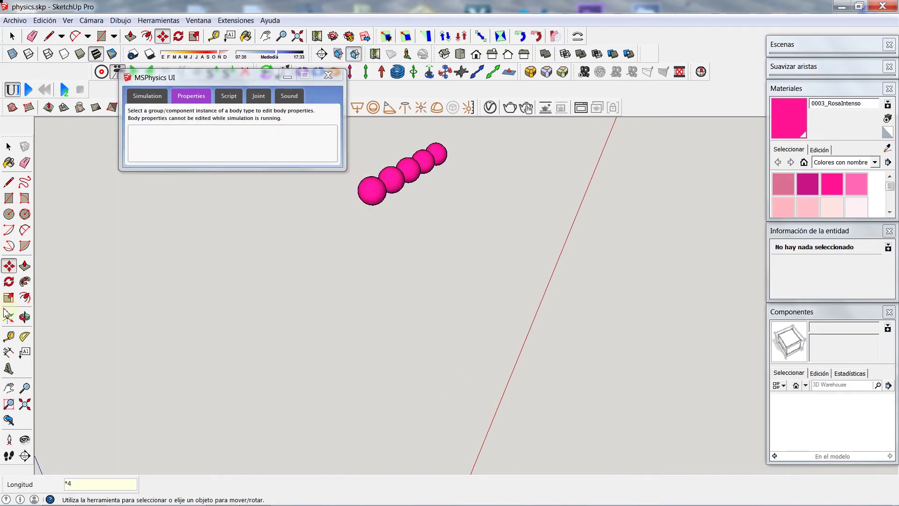
left_click(9, 146)
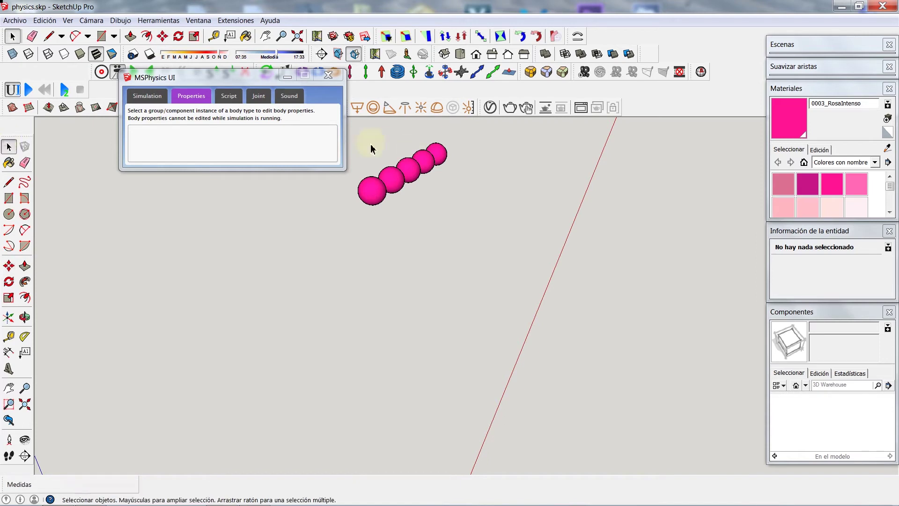
left_click_drag(352, 130, 498, 231)
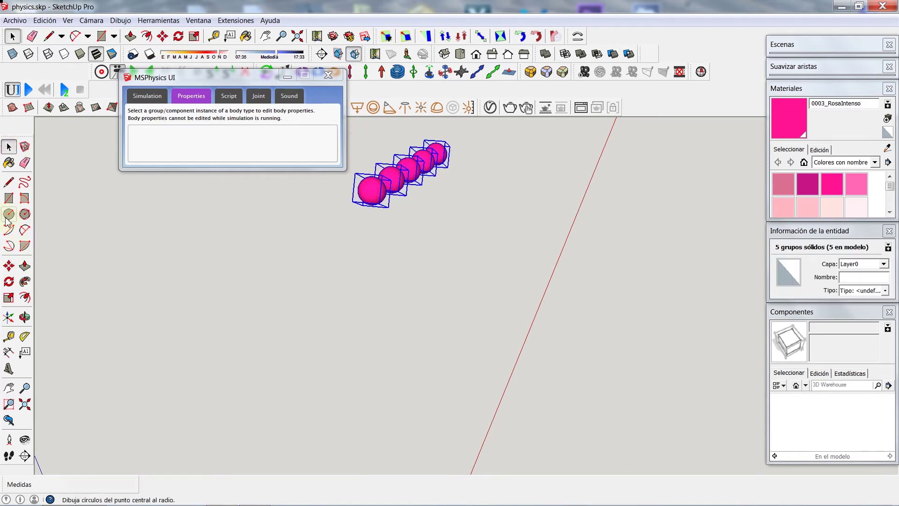
left_click(9, 282)
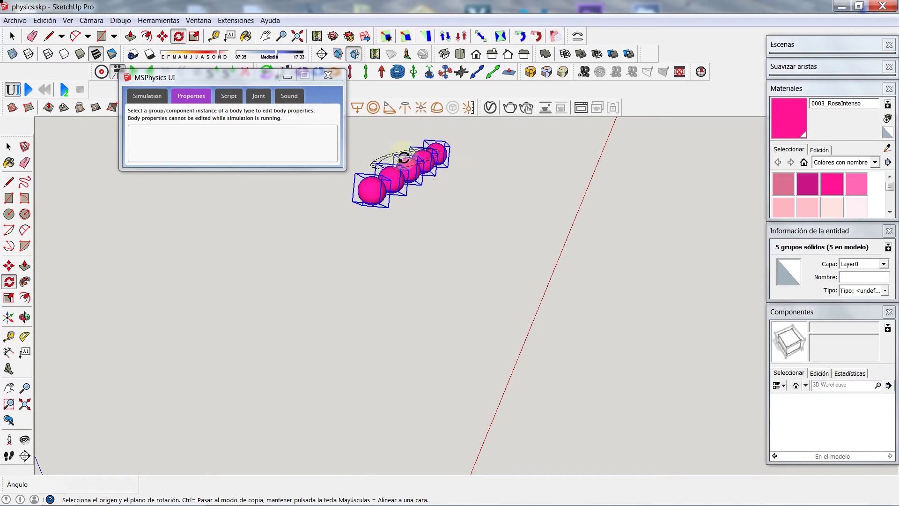
Step: Rotate-copy the five-sphere row so it crosses the original, making ten spheres
left_click(424, 157)
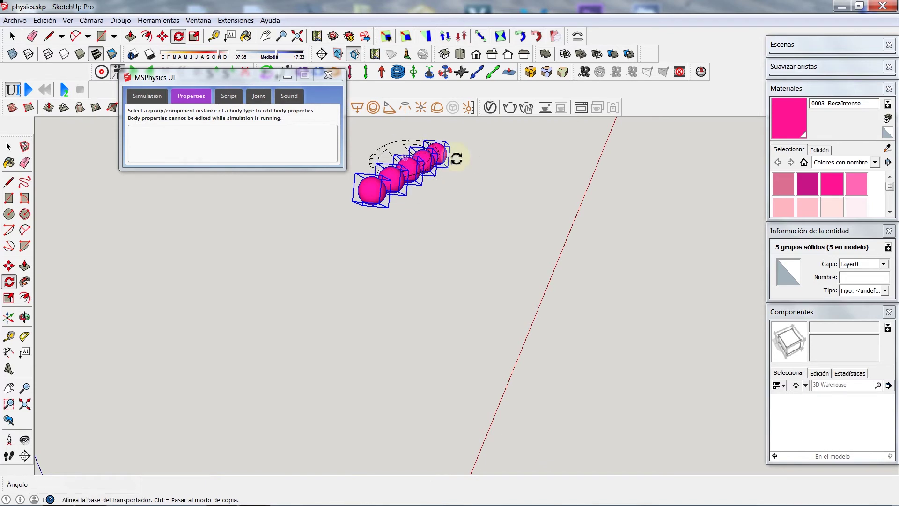
left_click(485, 154)
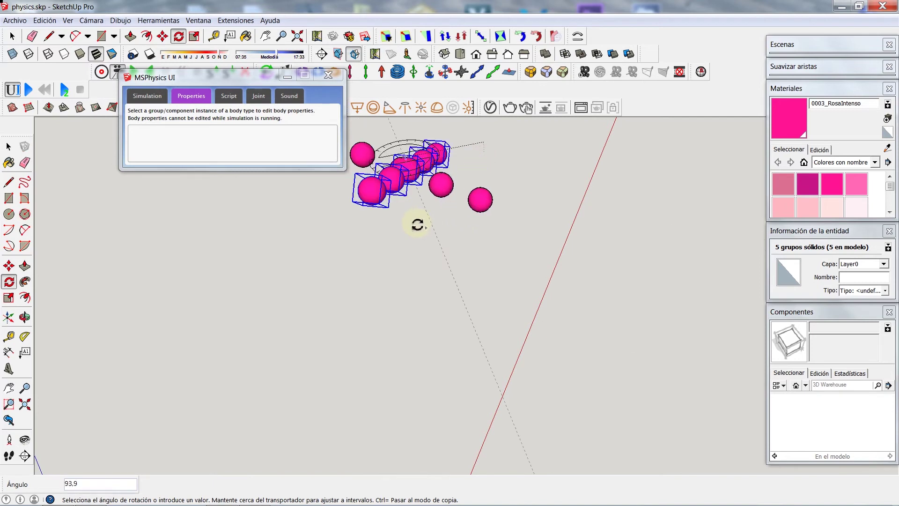
left_click(410, 226)
left_click(8, 148)
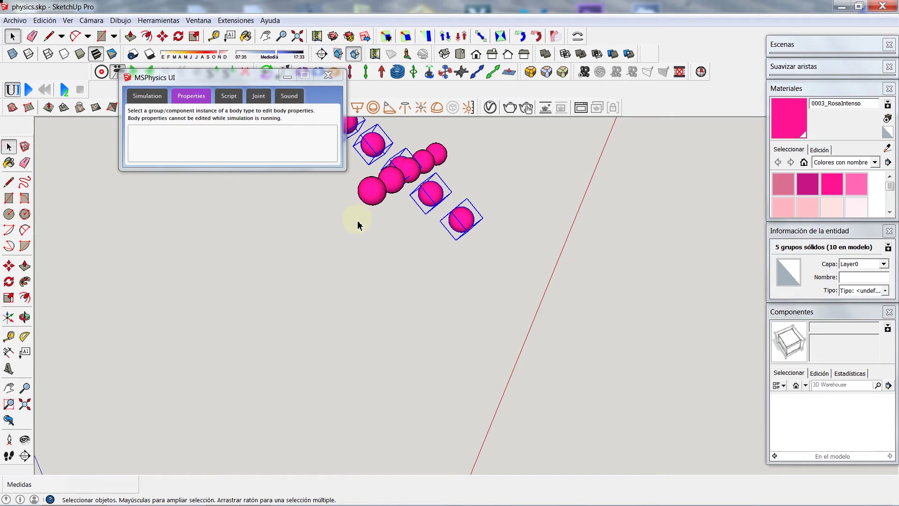
Step: Deselect the spheres, zoom out, and orbit to see the box from the front
left_click(401, 270)
scroll(415, 266, "down", 2)
scroll(416, 265, "down", 2)
scroll(416, 269, "down", 1)
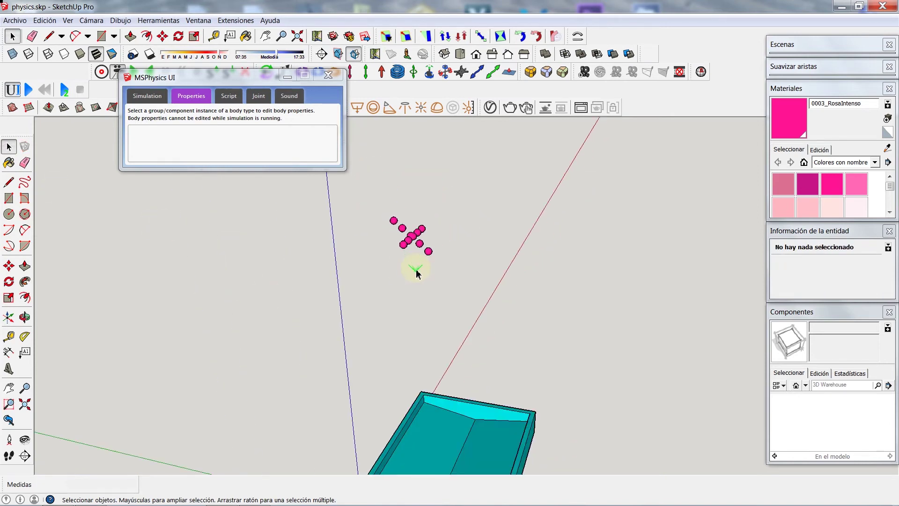
left_click(24, 317)
mouse_move(514, 344)
left_mouse_down()
mouse_move(283, 318)
mouse_move(212, 340)
left_mouse_up()
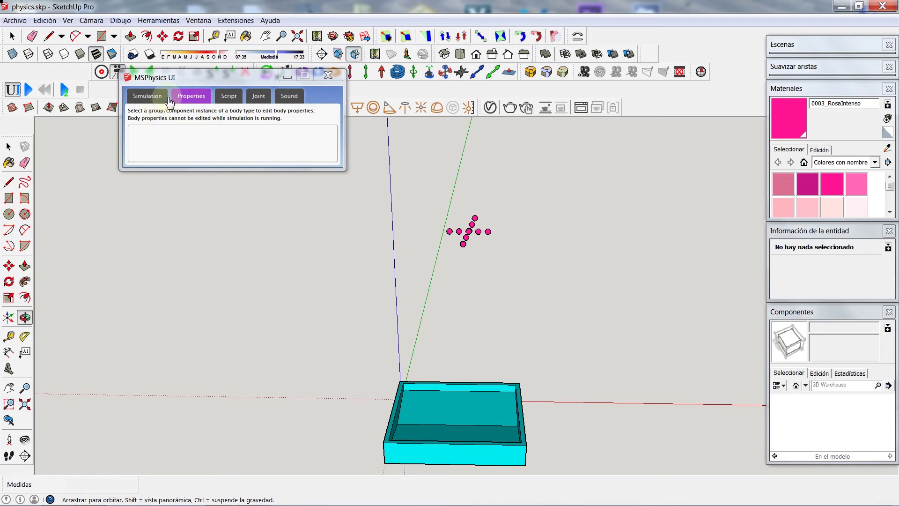
Step: Play the simulation, watch the magnetic spheres clump in the box from above, then reset it
left_click_drag(199, 77, 172, 164)
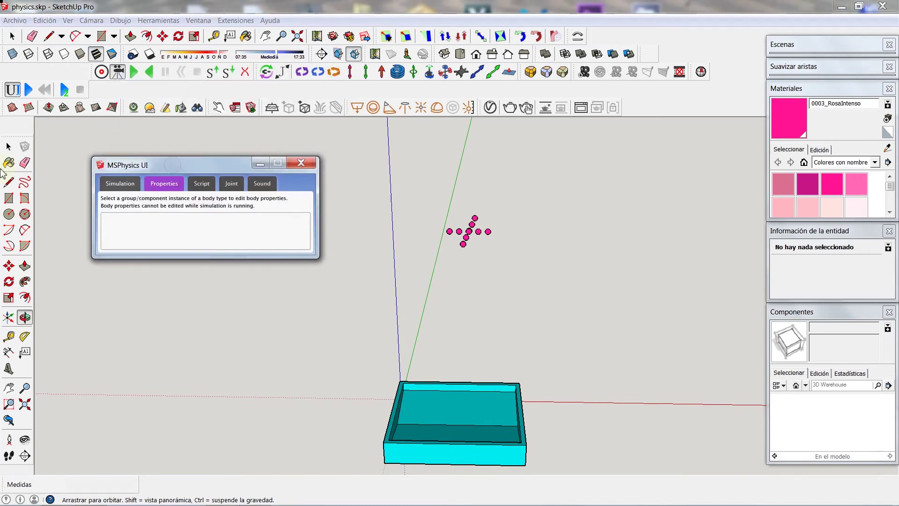
key("space")
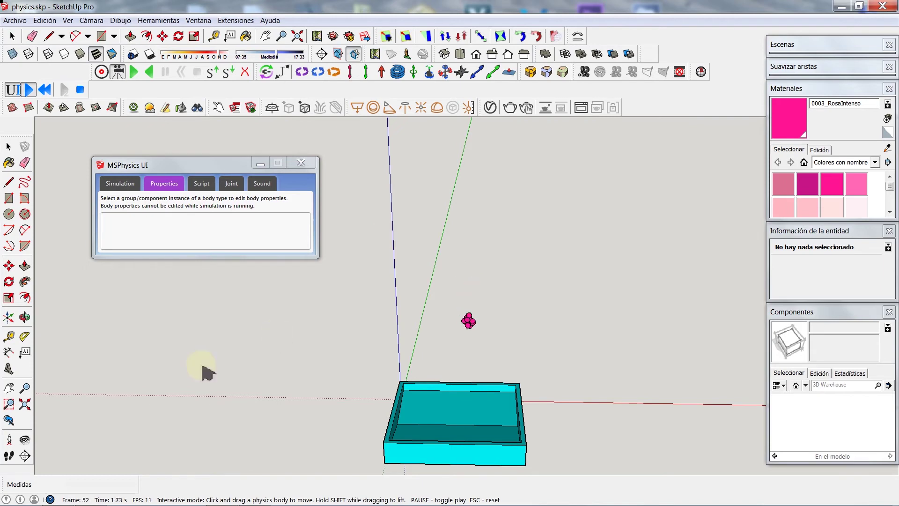
left_click(26, 318)
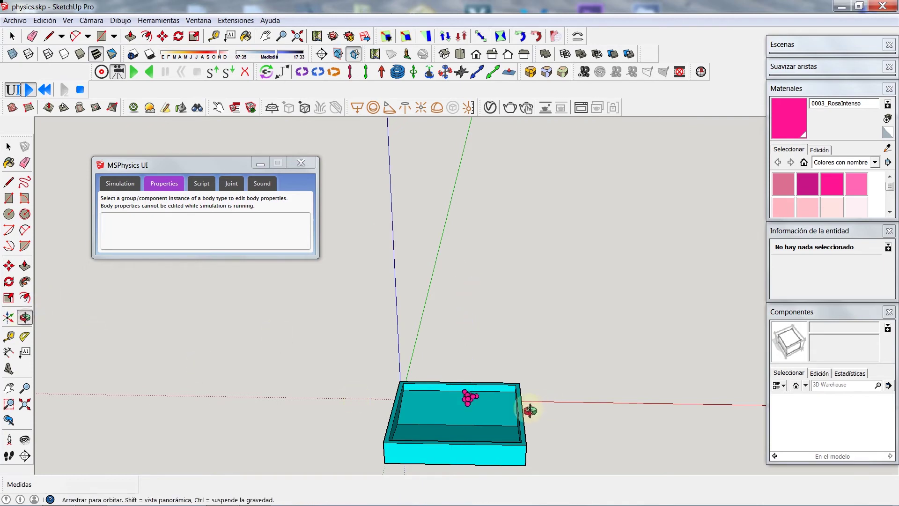
mouse_move(542, 412)
left_mouse_down()
mouse_move(448, 405)
mouse_move(397, 417)
mouse_move(475, 431)
mouse_move(299, 367)
mouse_move(382, 387)
mouse_move(475, 381)
mouse_move(256, 459)
mouse_move(435, 379)
mouse_move(391, 417)
mouse_move(401, 398)
mouse_move(456, 385)
mouse_move(371, 402)
mouse_move(387, 405)
left_mouse_up()
scroll(411, 419, "up", 3)
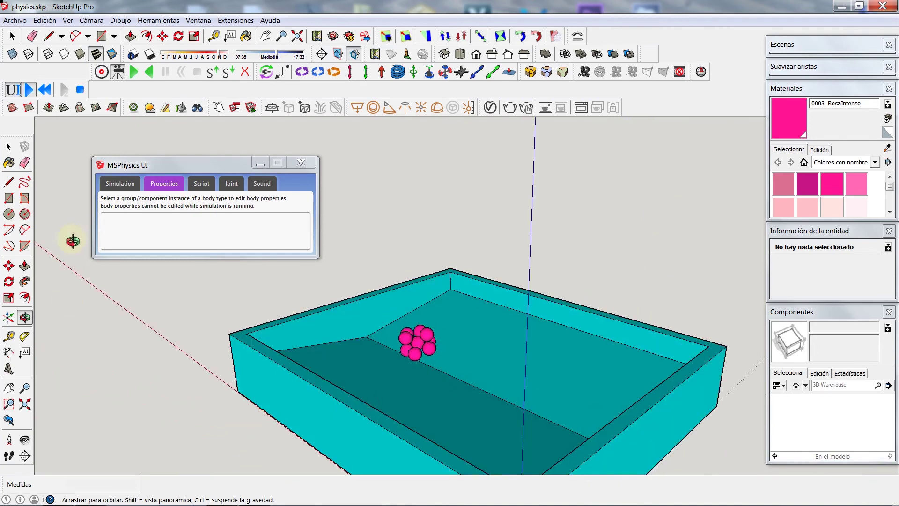
left_click(9, 149)
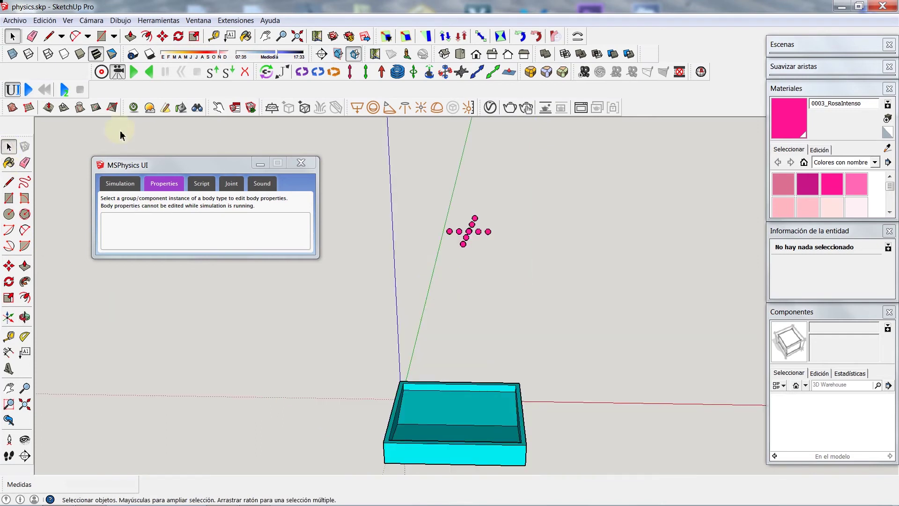
Step: Delete nine of the ten spheres, leaving one sphere with its body properties shown
left_click_drag(403, 195, 557, 276)
key("m")
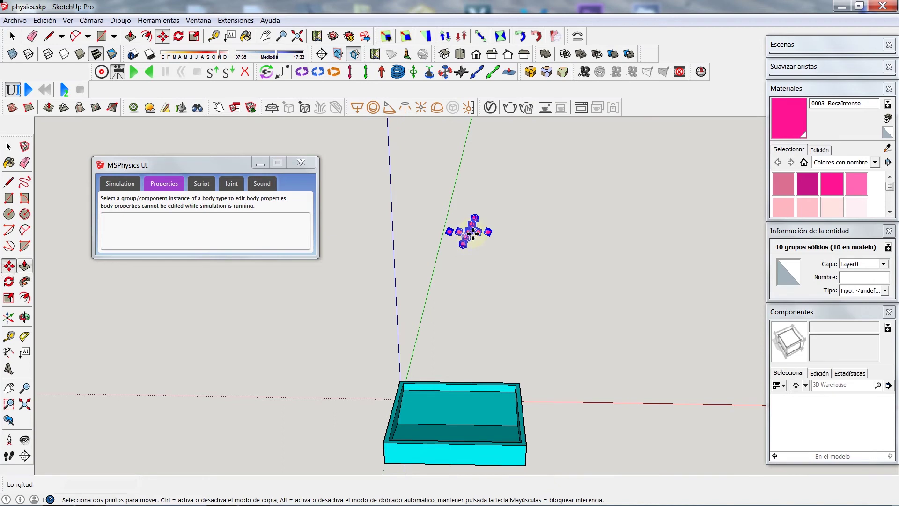
left_click(8, 147)
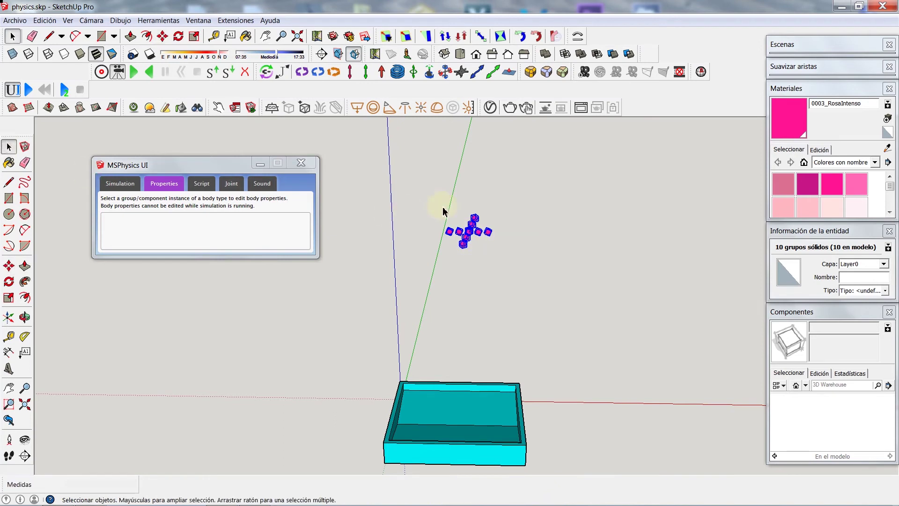
left_click_drag(468, 257, 500, 281)
key("Delete")
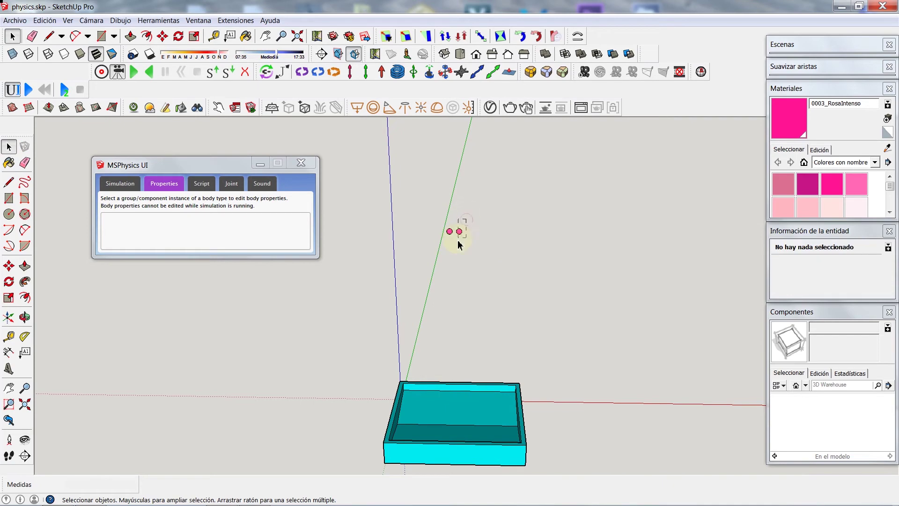
left_click(459, 231)
key("Delete")
left_click(450, 234)
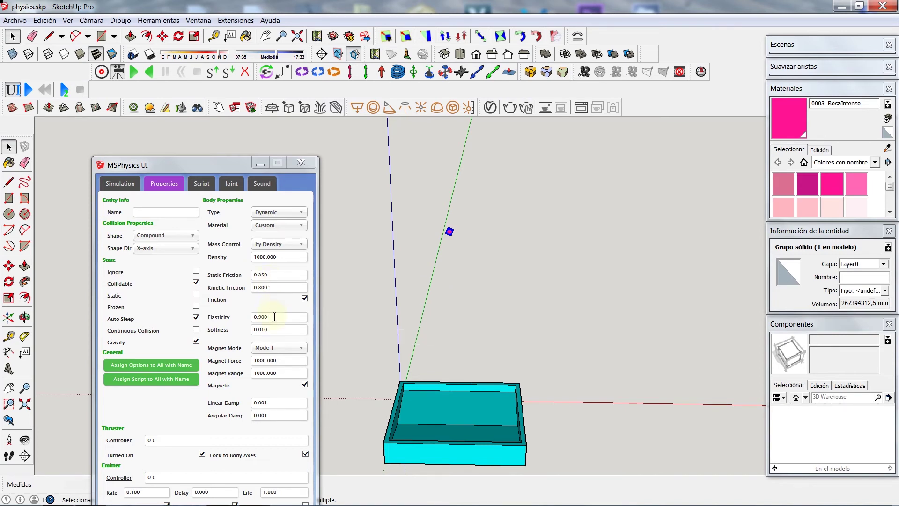
left_click_drag(272, 317, 255, 321)
type("1.2")
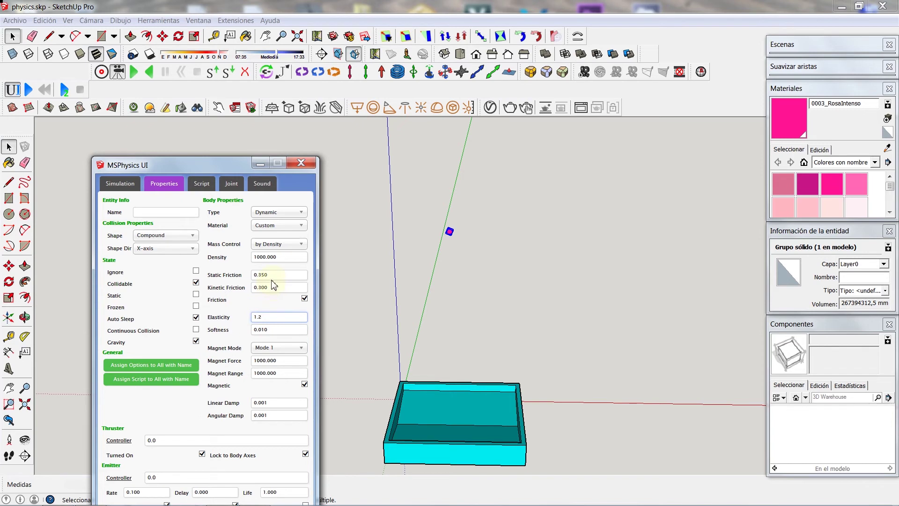
Step: Give the sphere elasticity 1.2, frictions 0.25, Magnet Force 1500 and Magnet Range 2000
left_click_drag(274, 275, 261, 280)
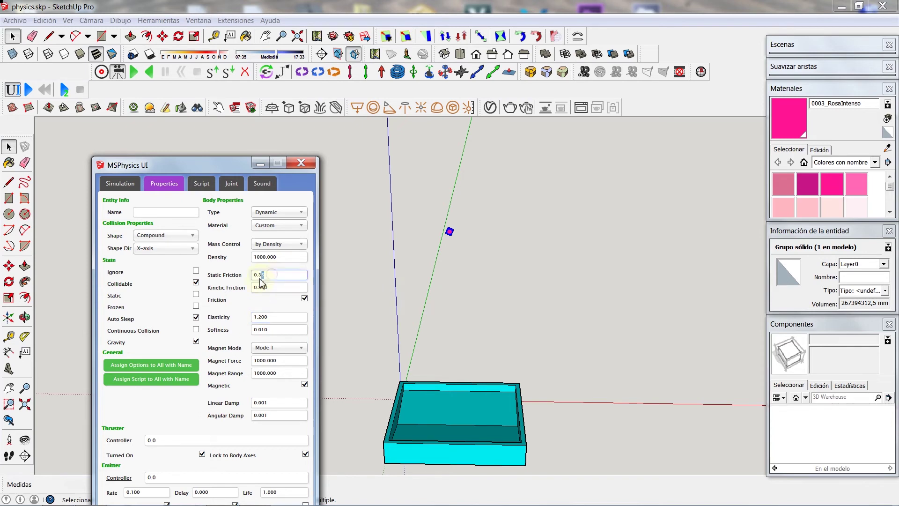
type("25")
left_click_drag(272, 291, 262, 291)
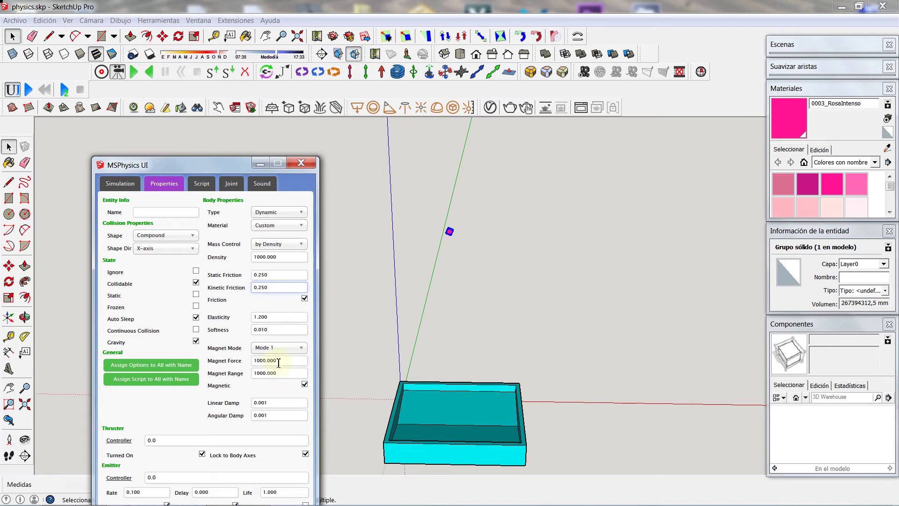
mouse_move(270, 361)
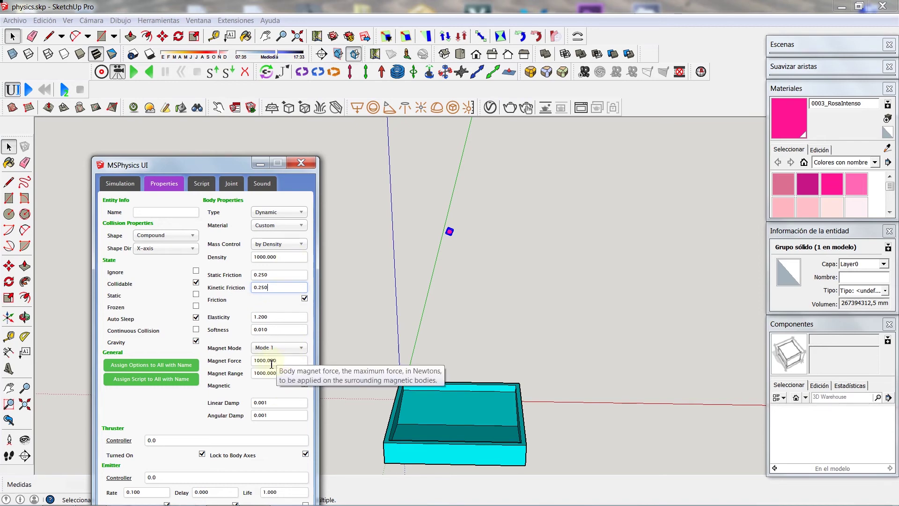
left_click(277, 361)
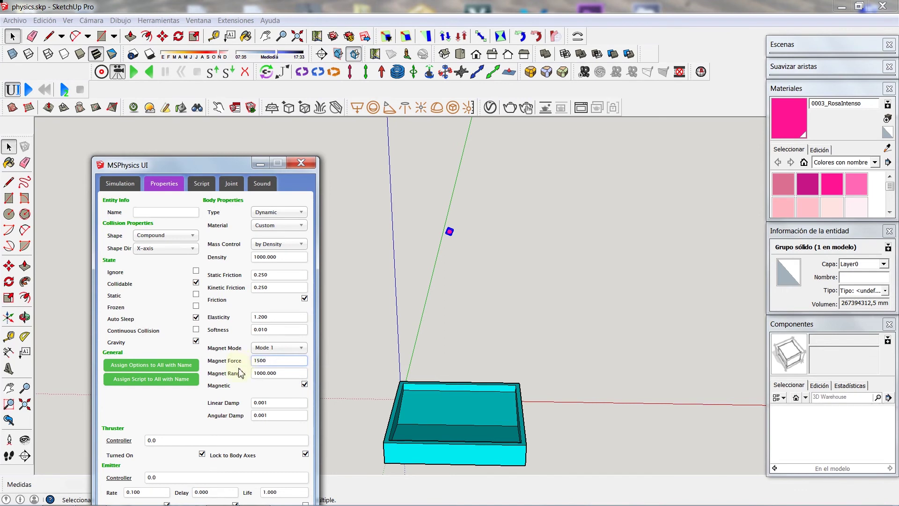
key("Tab")
type("2000")
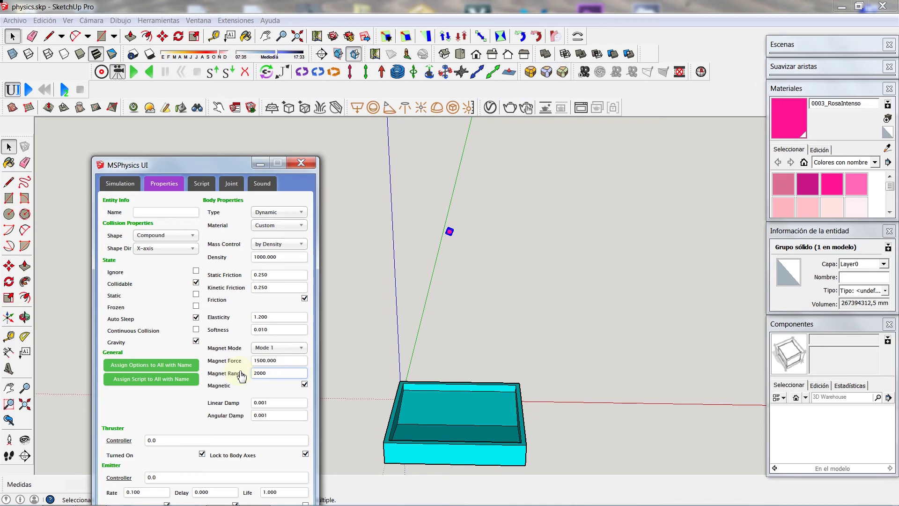
left_click(464, 236)
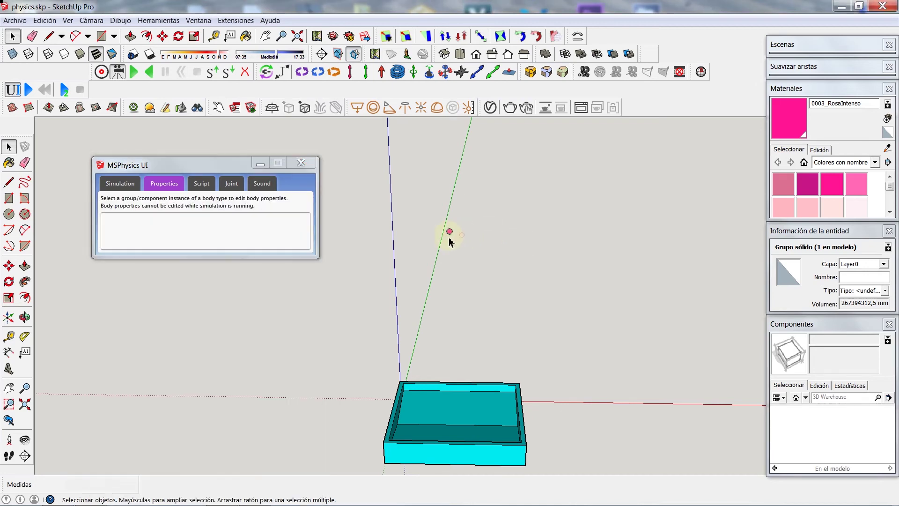
left_click(450, 232)
scroll(448, 237, "up", 2)
scroll(446, 240, "up", 2)
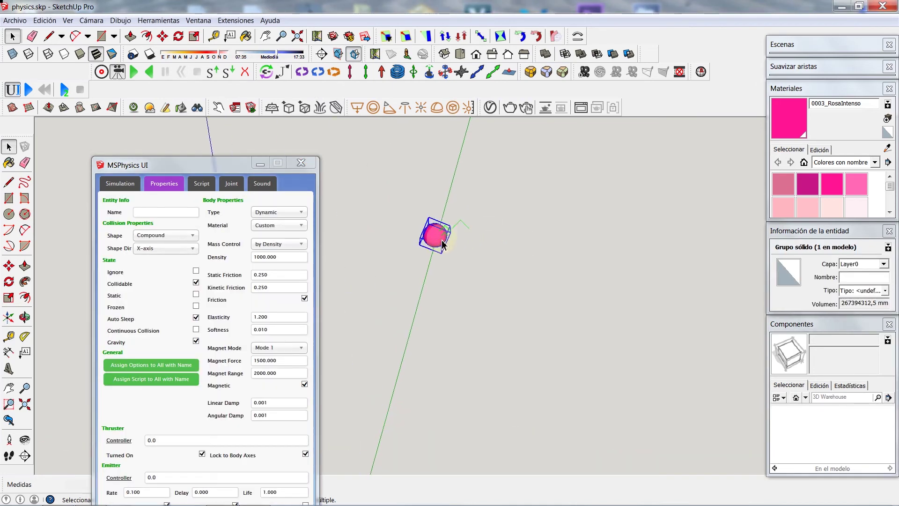
Step: Copy the sphere once to its right and select both spheres
scroll(446, 240, "up", 3)
left_click(16, 267)
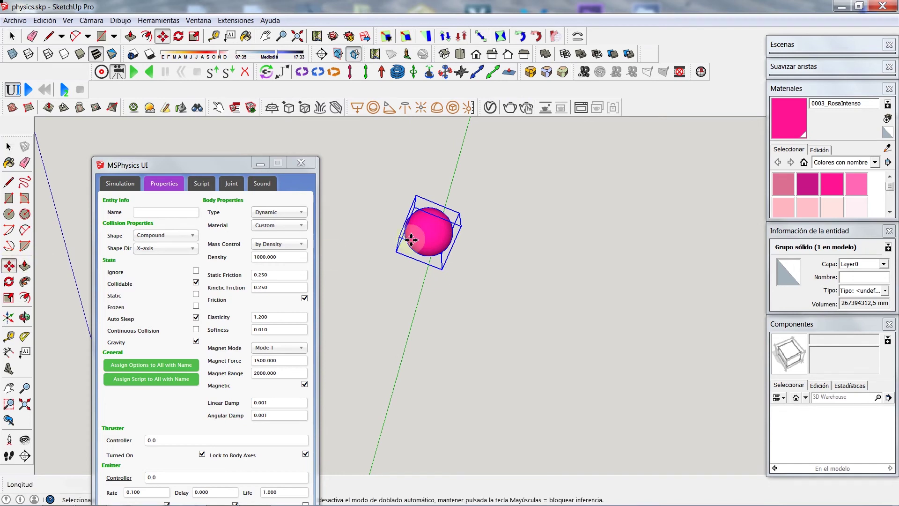
left_click(427, 231)
key("ctrl")
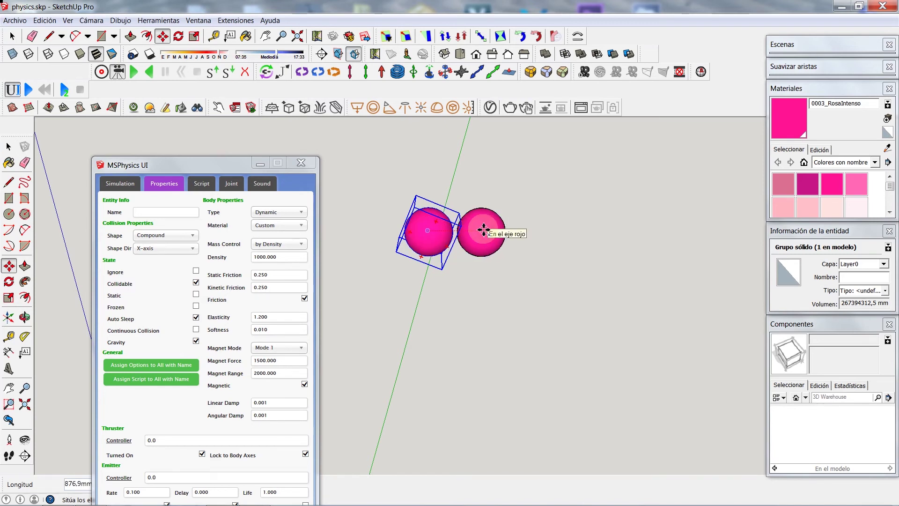
left_click(490, 230)
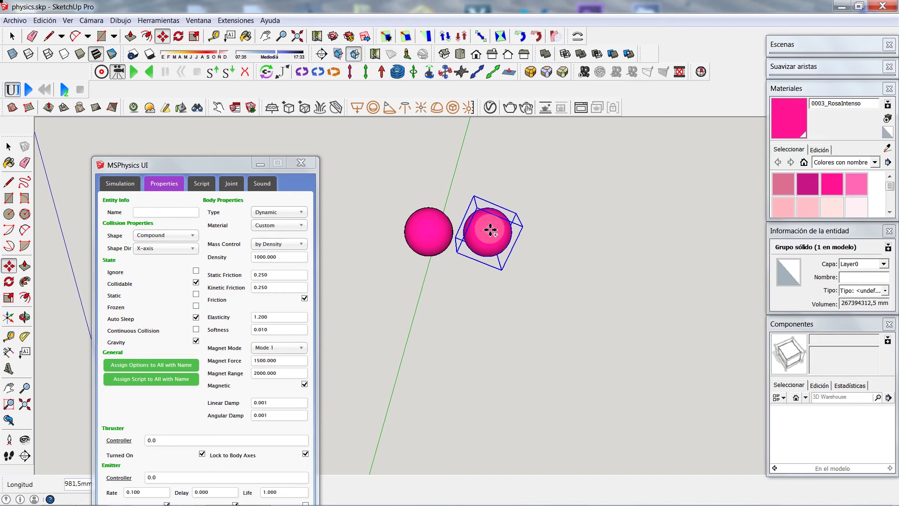
left_click(8, 147)
left_click_drag(392, 186, 563, 280)
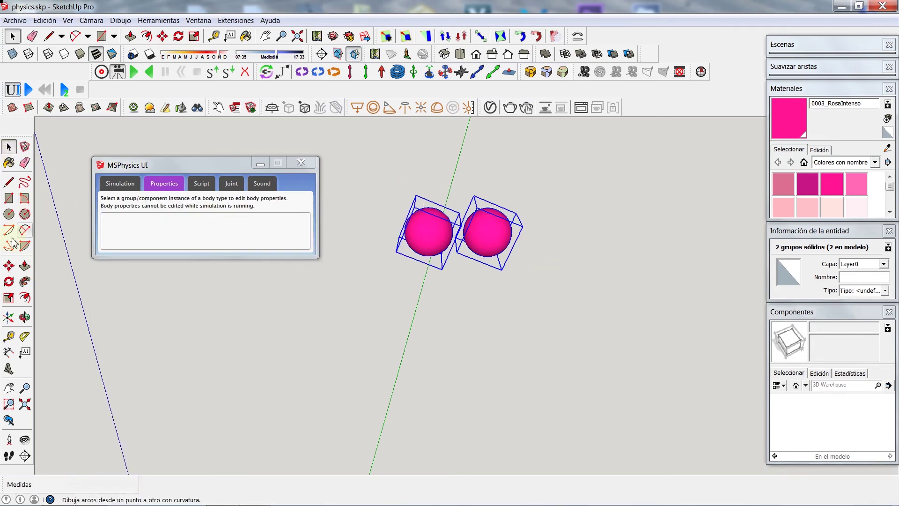
Step: Copy the pair up the blue axis into a 2×2 block and select all four
left_click(8, 265)
left_click(434, 236)
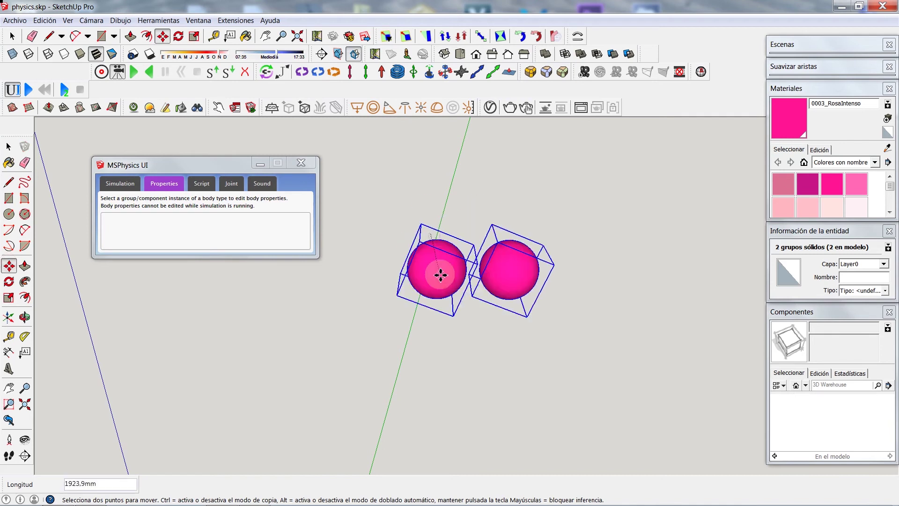
left_click(432, 306)
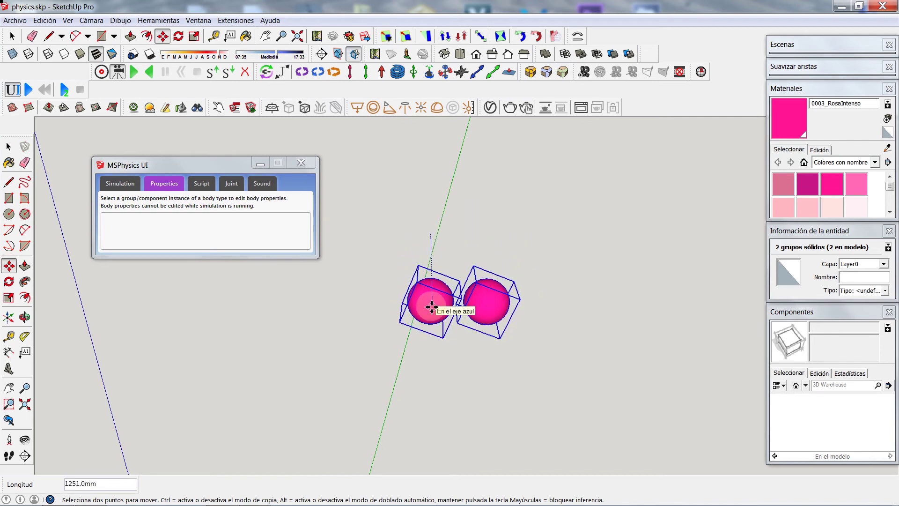
left_click(430, 297)
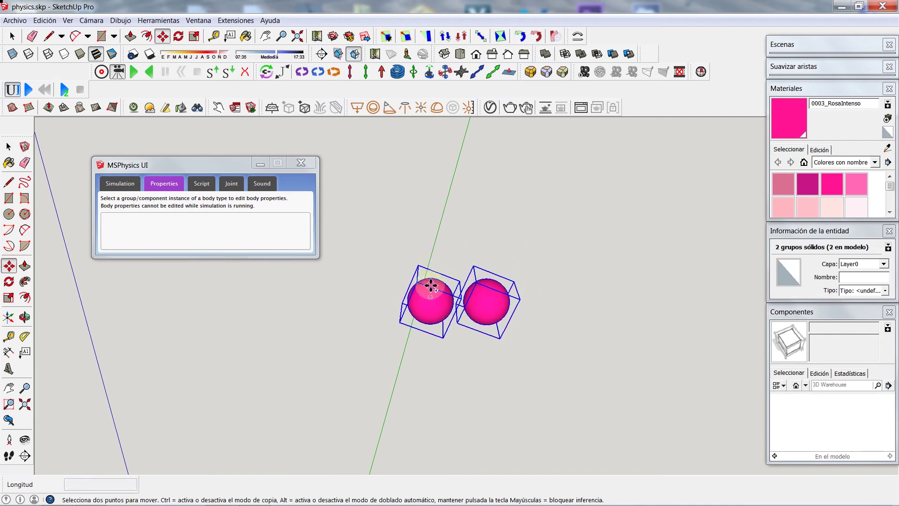
key("ctrl")
left_click(433, 241)
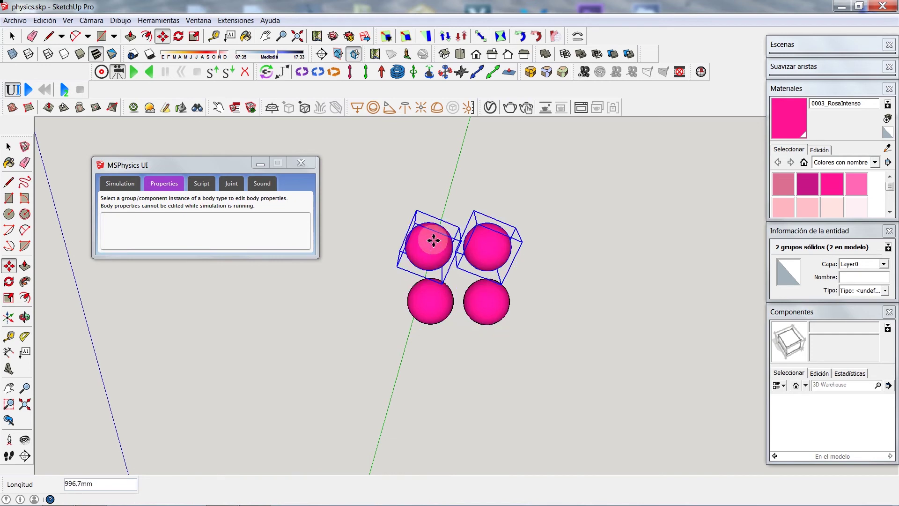
left_click(7, 147)
left_click_drag(373, 216, 549, 370)
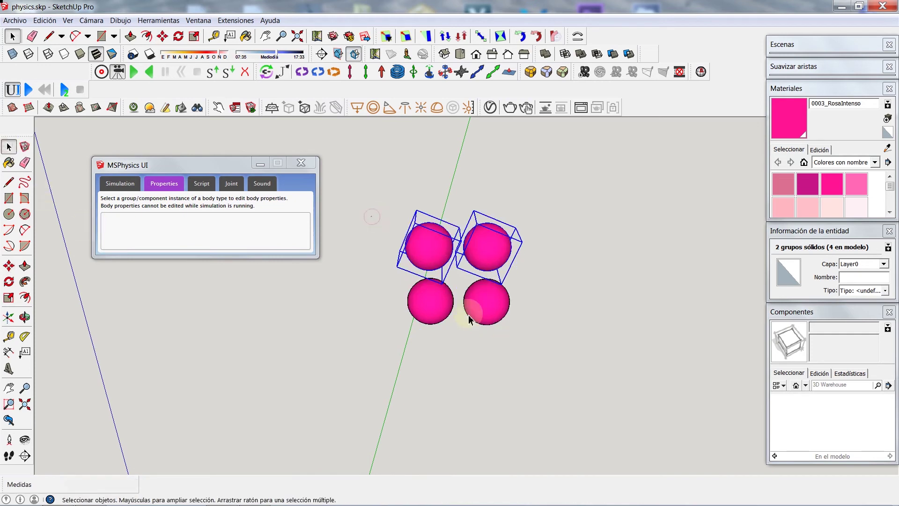
left_click(8, 282)
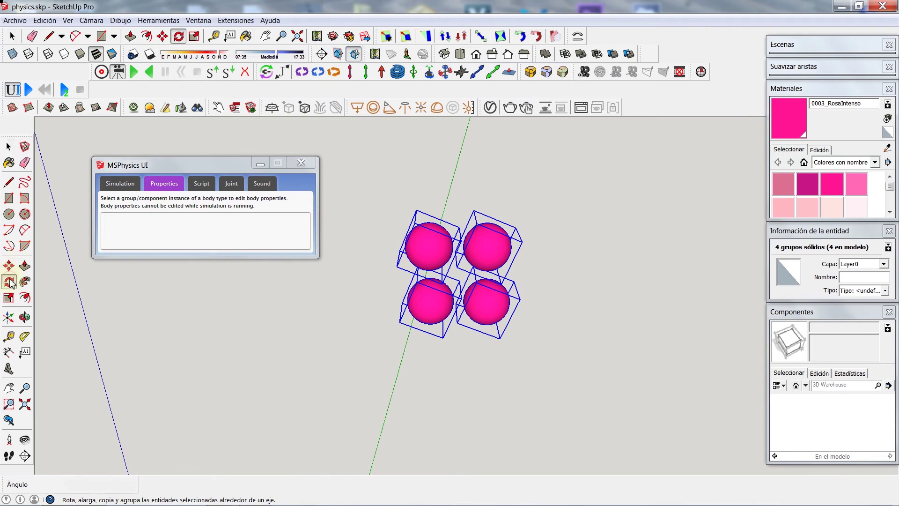
Step: Array two more rotated copies of the four-sphere block at about 144°, then deselect everything
left_click(487, 304)
left_click(561, 295)
key("ctrl")
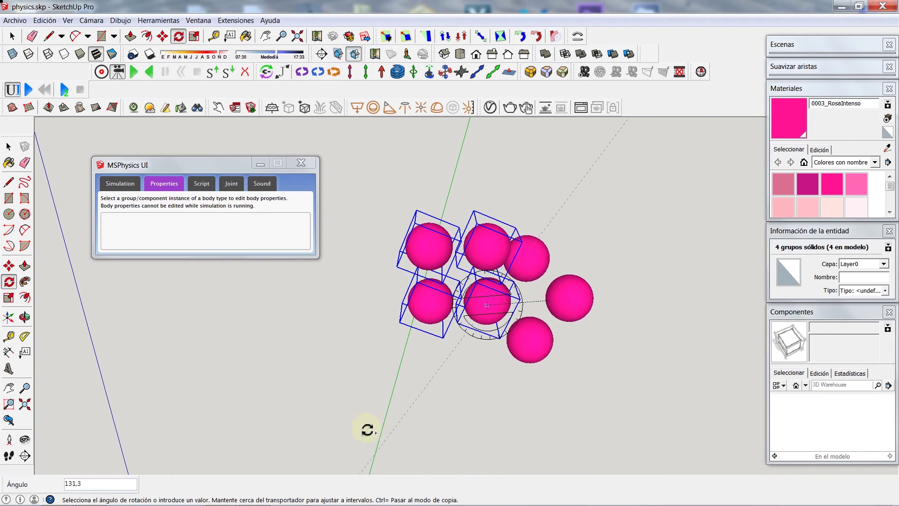
left_click(355, 417)
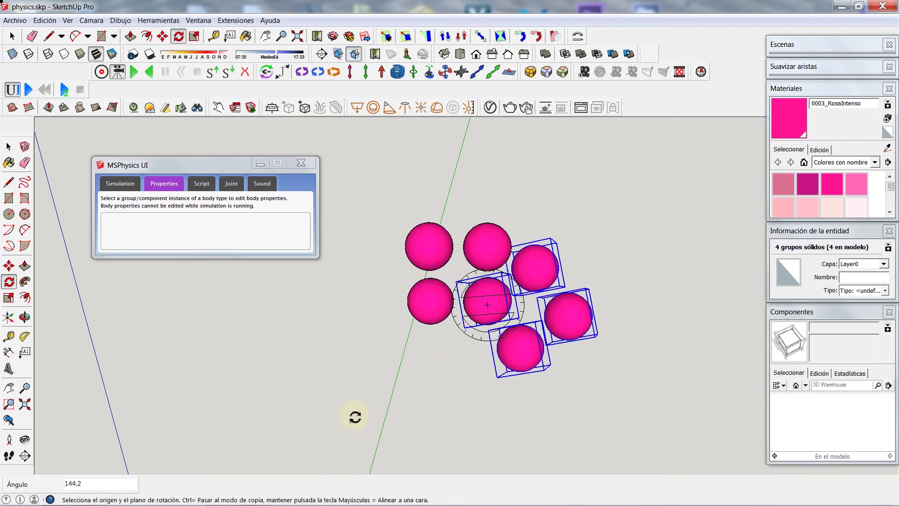
type("*")
key("Return")
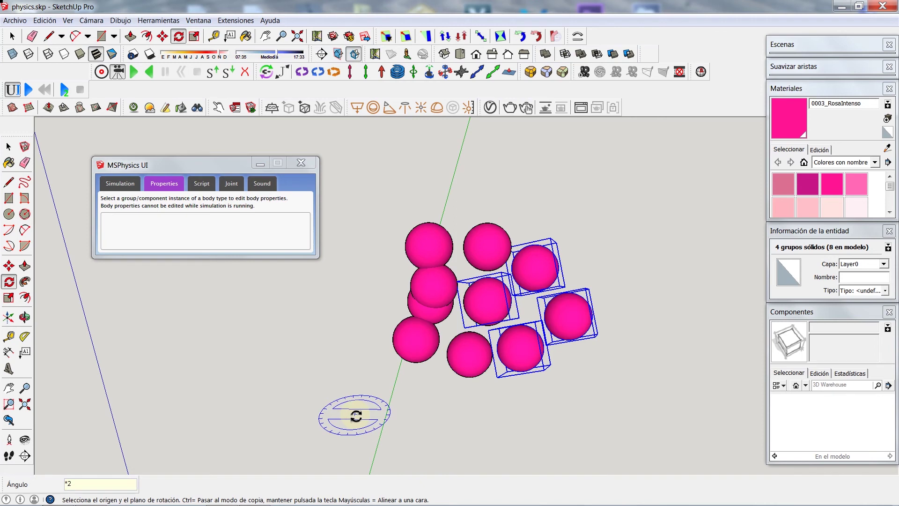
left_click(10, 147)
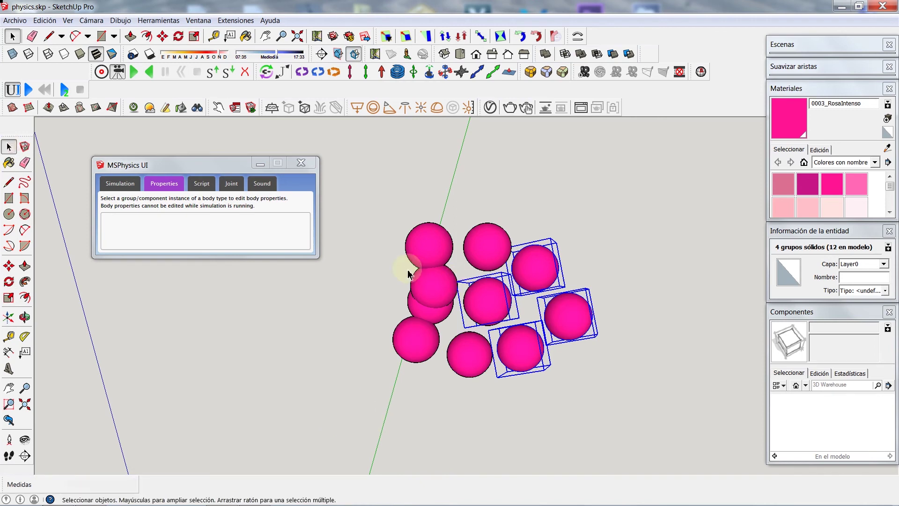
left_click(365, 270)
Step: Orbit to bring the turquoise box into view and window-select the 12-sphere cluster
key("o")
left_click_drag(351, 321, 85, 187)
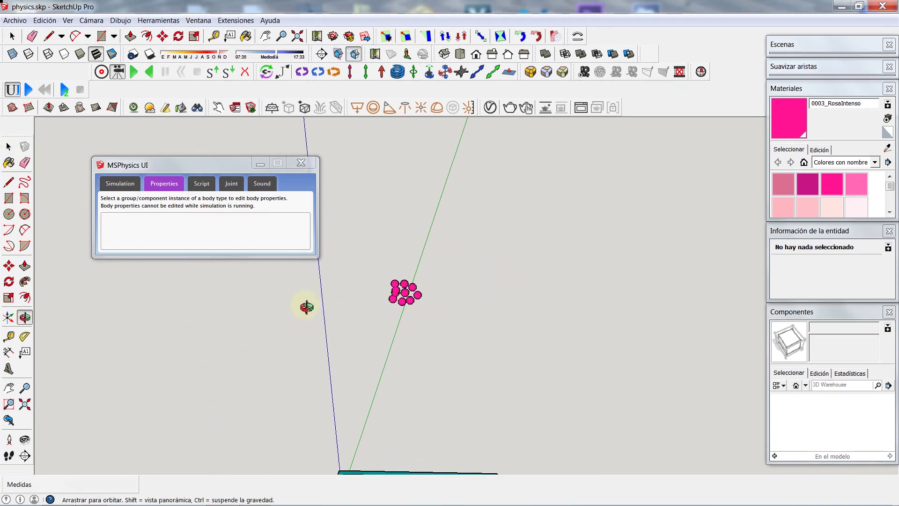
left_click_drag(307, 304, 291, 303)
key("space")
left_click_drag(363, 276, 417, 330)
Step: Copy the pink sphere cluster to the right of the original
key("m")
left_click(351, 296)
left_click(332, 296)
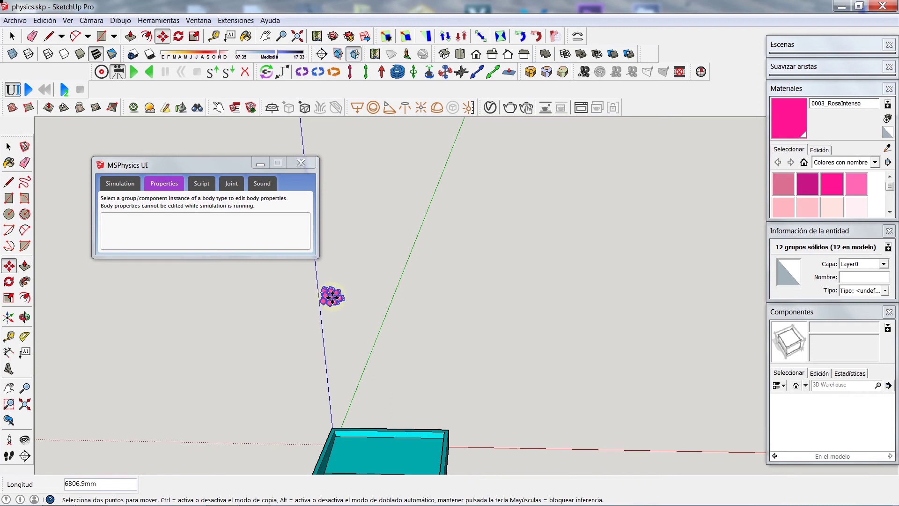
key("ctrl")
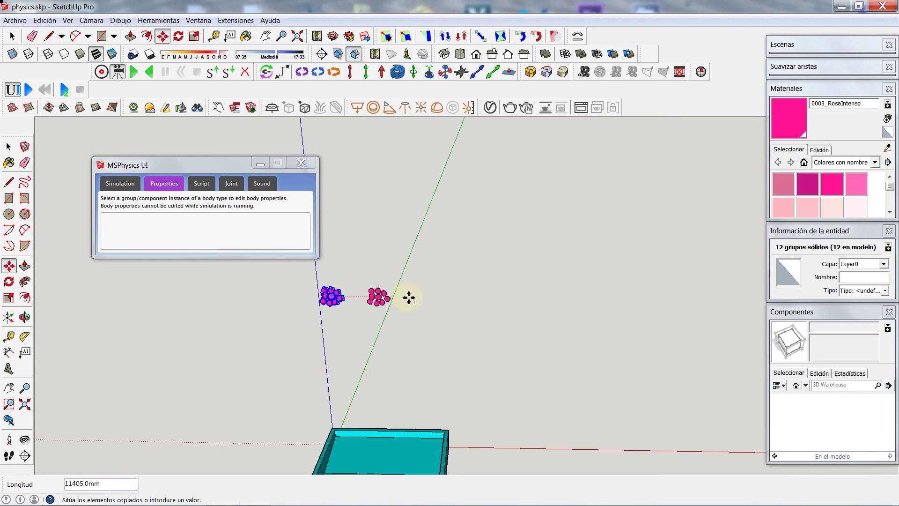
left_click(409, 299)
scroll(471, 321, "down", 2)
scroll(472, 320, "down", 1)
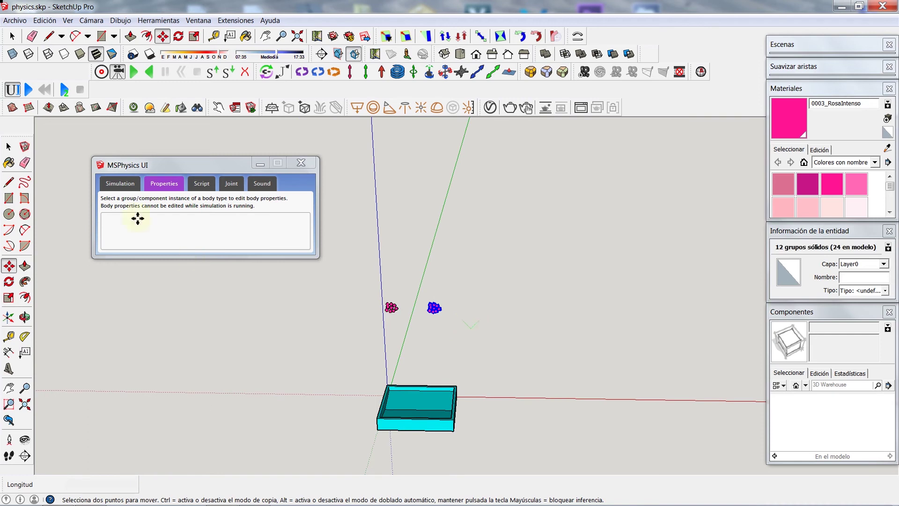
Step: Run the MSPhysics simulation to drop the 24 spheres onto the tray
left_click(9, 147)
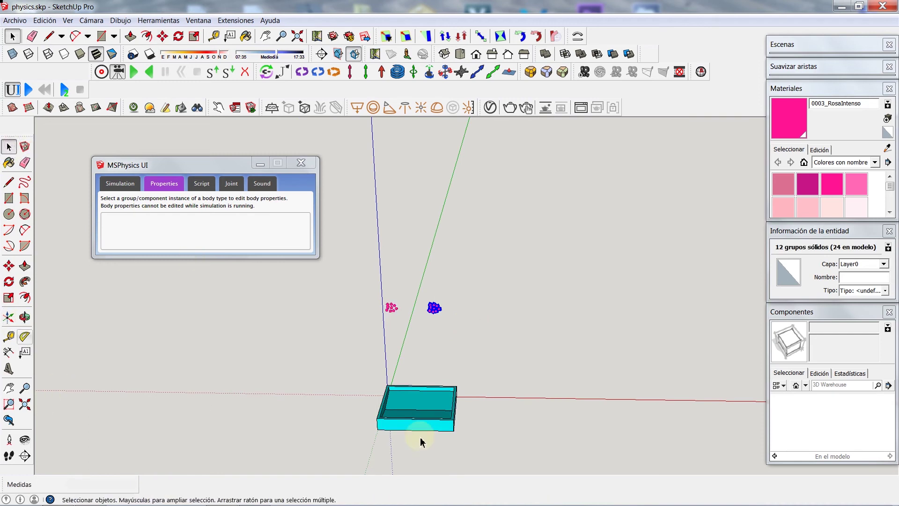
scroll(394, 424, "up", 1)
scroll(412, 384, "up", 2)
scroll(412, 384, "up", 1)
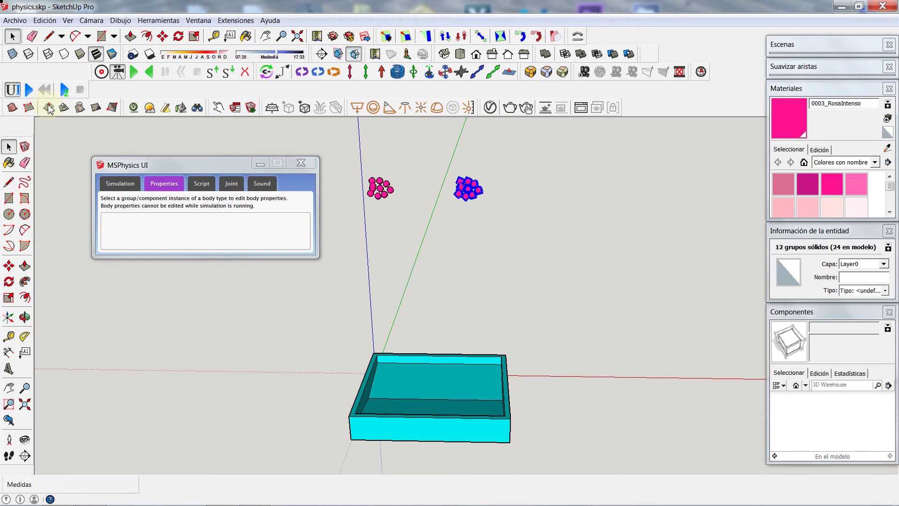
left_click(29, 92)
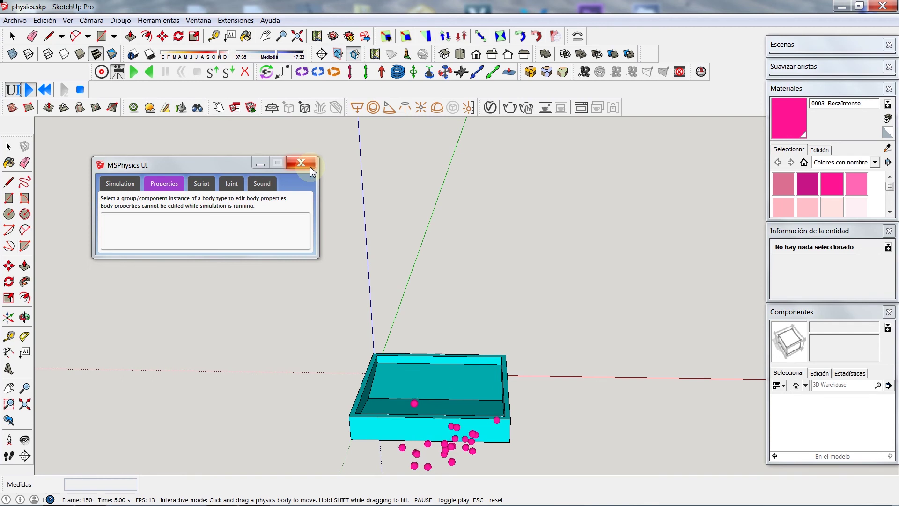
scroll(452, 244, "down", 3)
scroll(466, 244, "down", 2)
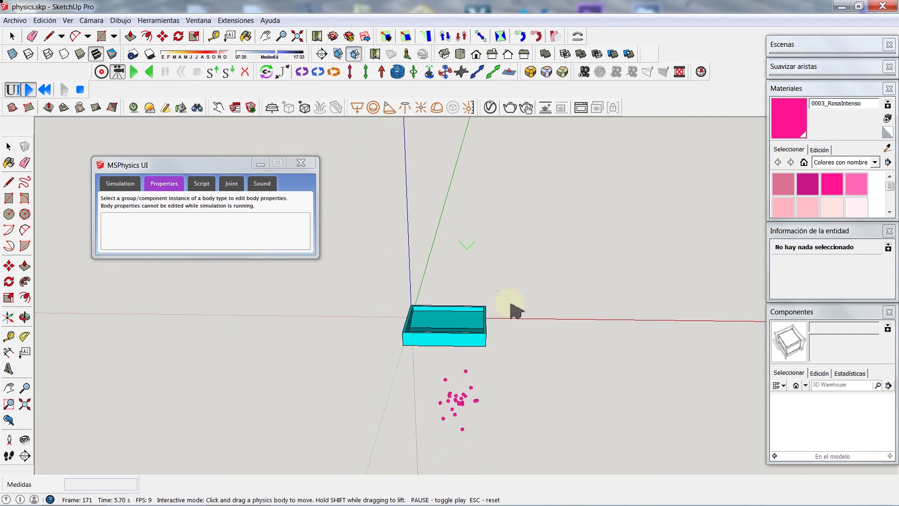
scroll(462, 429, "up", 2)
scroll(476, 449, "up", 5)
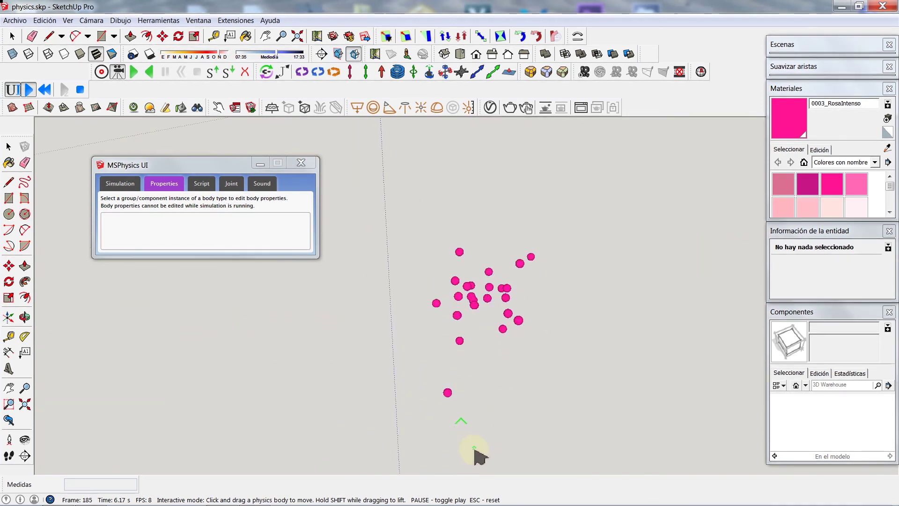
scroll(421, 318, "down", 3)
scroll(452, 259, "down", 1)
scroll(451, 257, "down", 3)
scroll(463, 421, "down", 2)
scroll(465, 466, "up", 3)
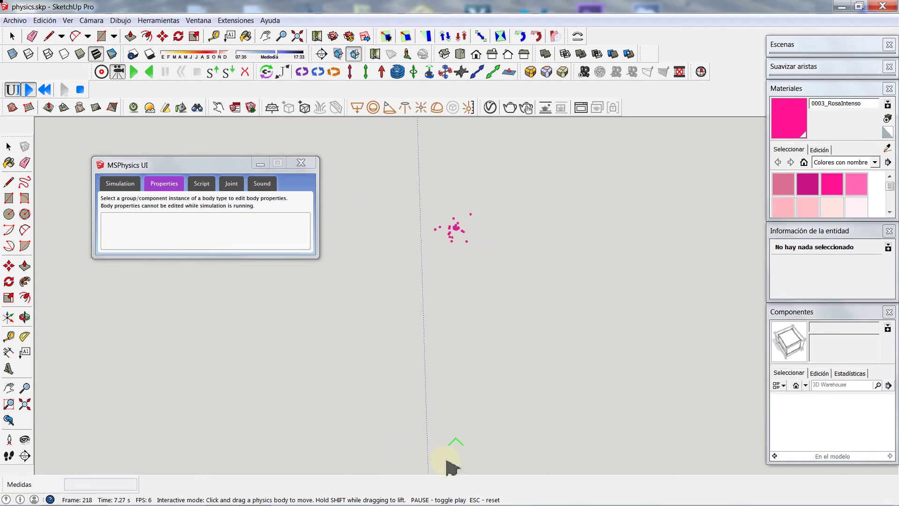
scroll(451, 457, "down", 2)
scroll(446, 319, "up", 3)
scroll(476, 343, "up", 2)
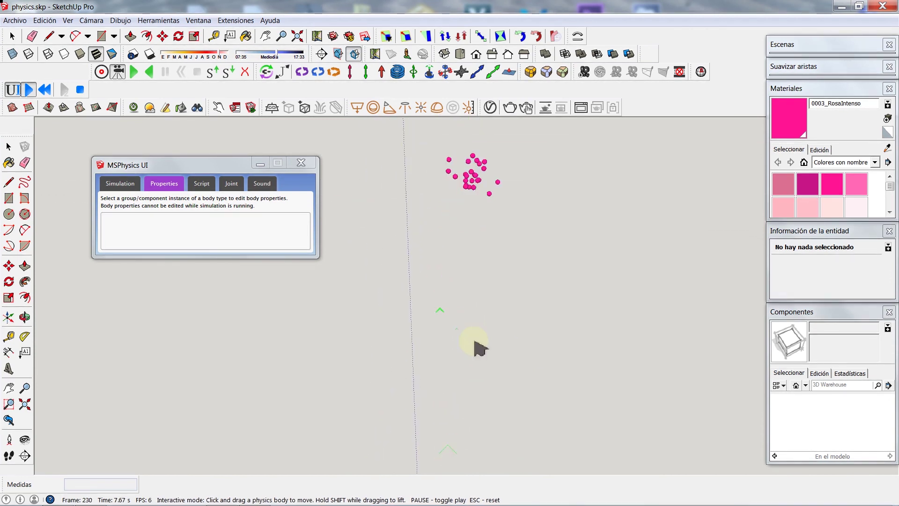
scroll(498, 290, "up", 3)
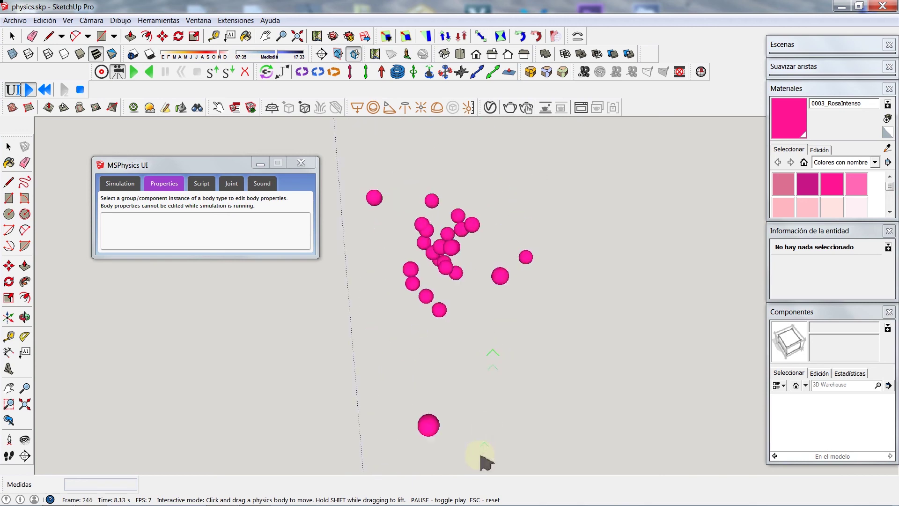
scroll(436, 437, "down", 2)
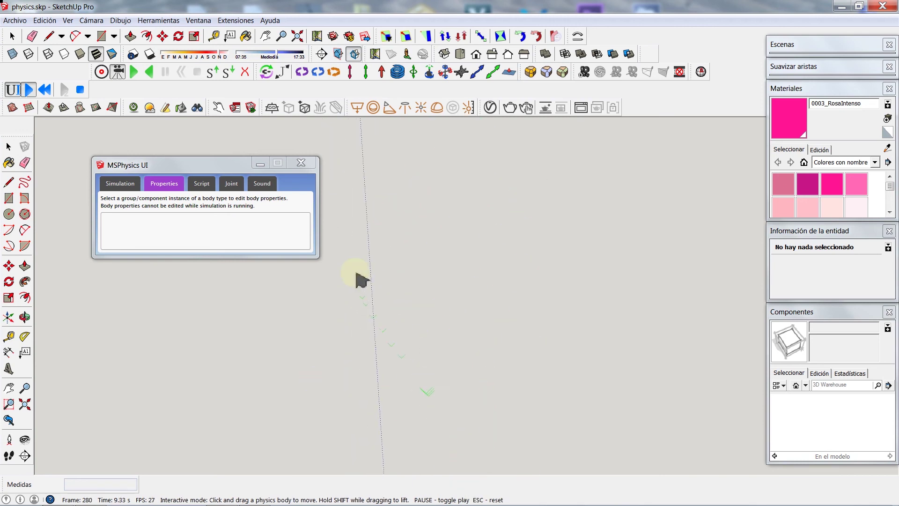
scroll(367, 263, "down", 2)
scroll(365, 264, "down", 2)
left_click(41, 91)
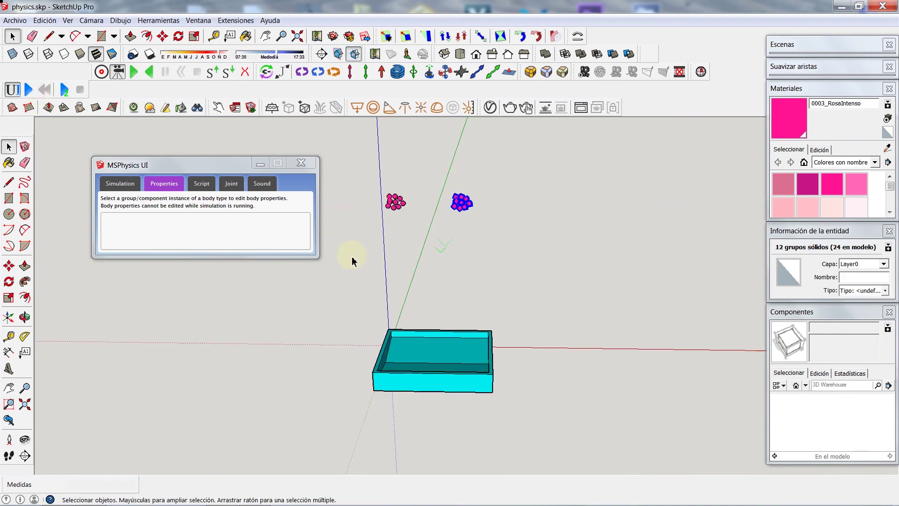
left_click(478, 259)
left_click(24, 317)
mouse_move(417, 344)
left_mouse_down()
mouse_move(611, 370)
mouse_move(536, 364)
left_mouse_up()
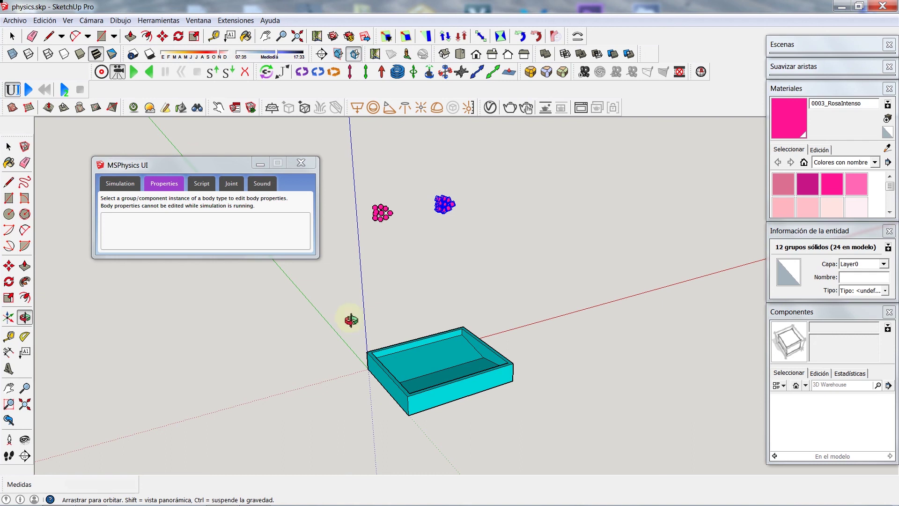
left_click(8, 148)
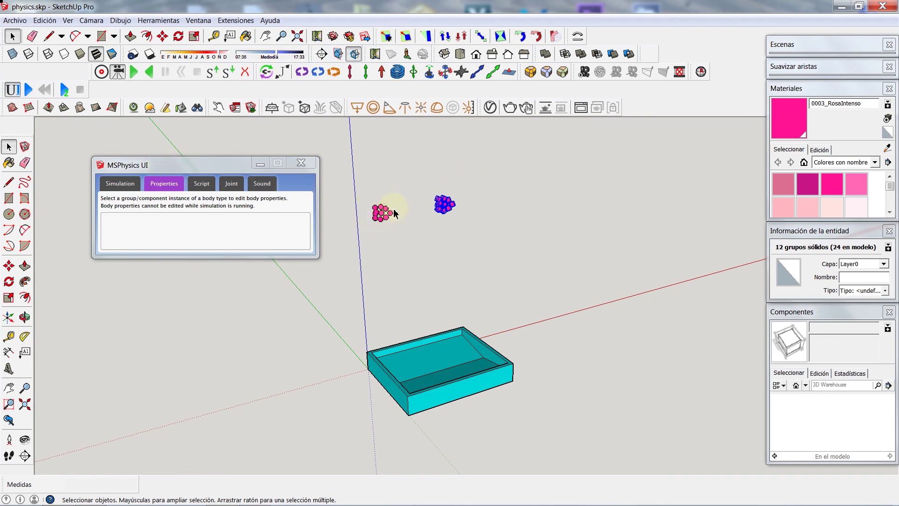
scroll(386, 215, "up", 3)
scroll(391, 216, "up", 2)
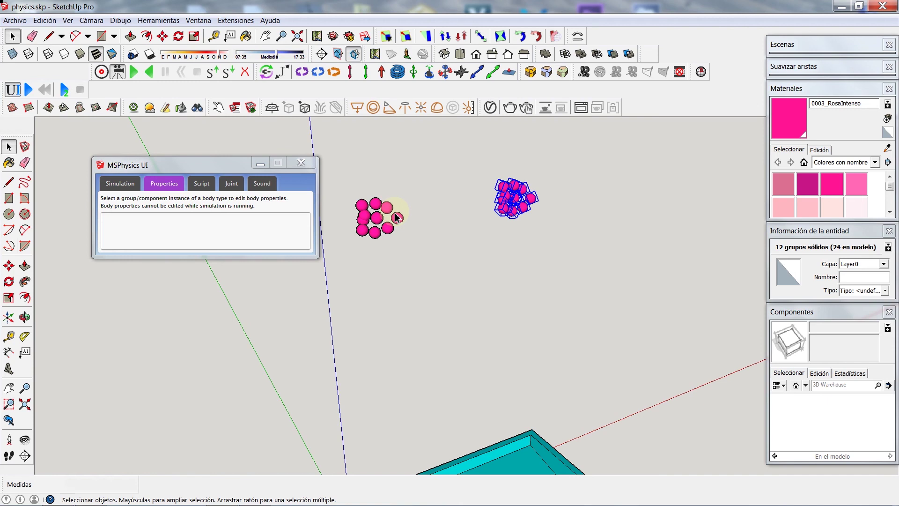
scroll(402, 229, "down", 1)
scroll(415, 237, "down", 2)
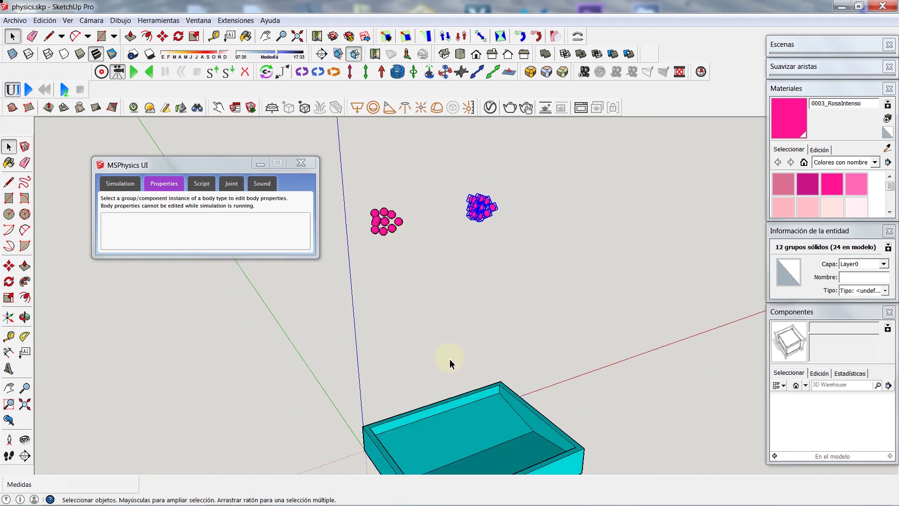
Step: Zoom and orbit to view the sloped floor from above, then dock the MSPhysics toolbar in the upper row
scroll(450, 363, "down", 1)
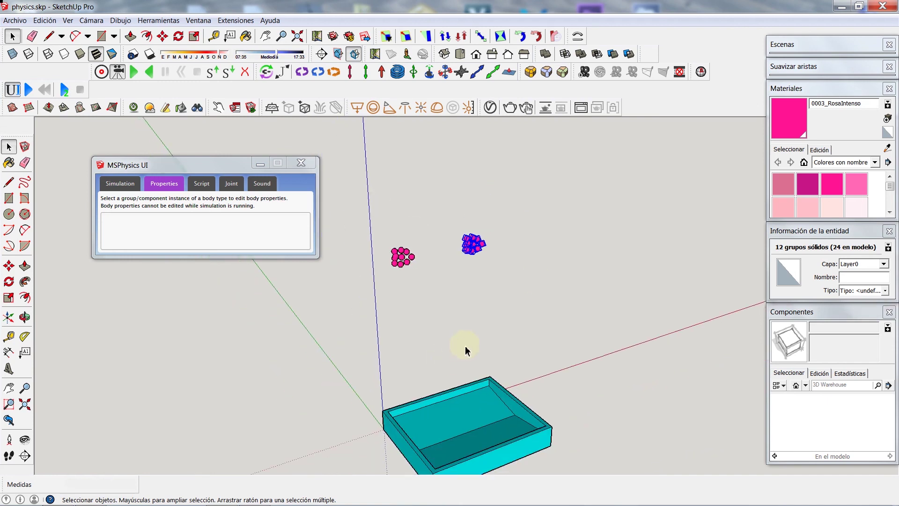
scroll(360, 311, "down", 2)
scroll(439, 426, "up", 3)
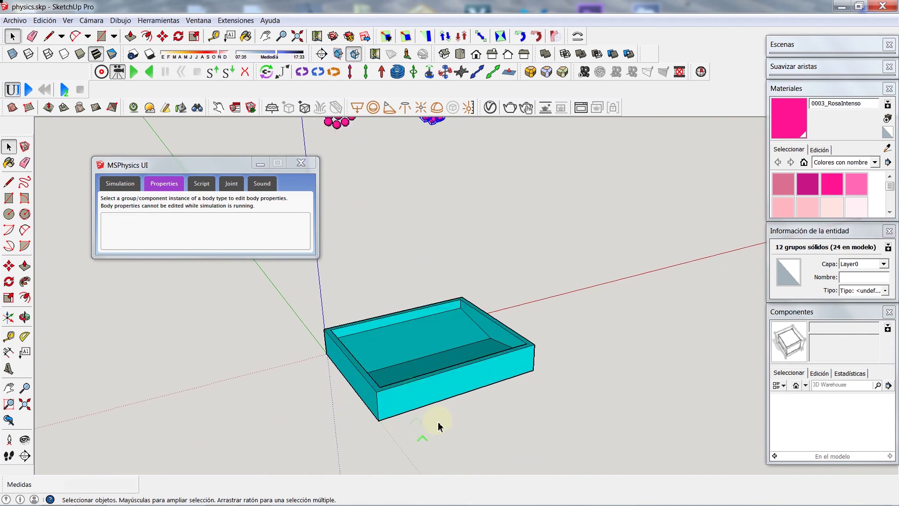
scroll(422, 312, "up", 1)
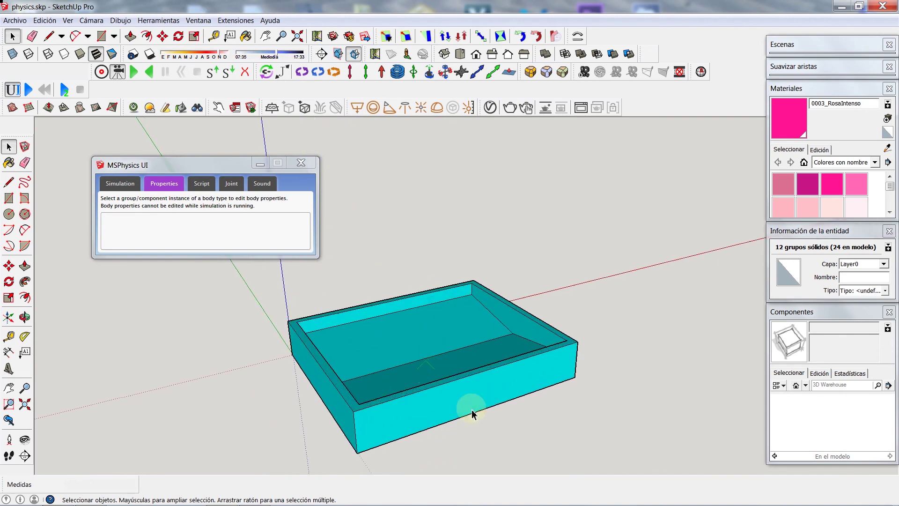
scroll(466, 412, "up", 1)
left_click(25, 317)
left_click_drag(352, 371, 673, 397)
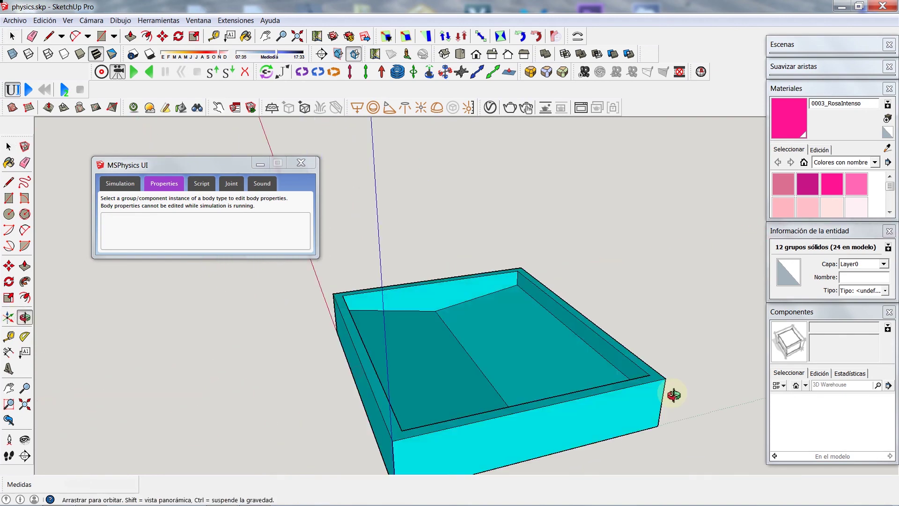
mouse_move(481, 384)
left_mouse_down()
mouse_move(227, 358)
mouse_move(488, 393)
mouse_move(227, 436)
left_mouse_up()
mouse_move(445, 380)
left_mouse_down()
mouse_move(542, 415)
mouse_move(504, 442)
left_mouse_up()
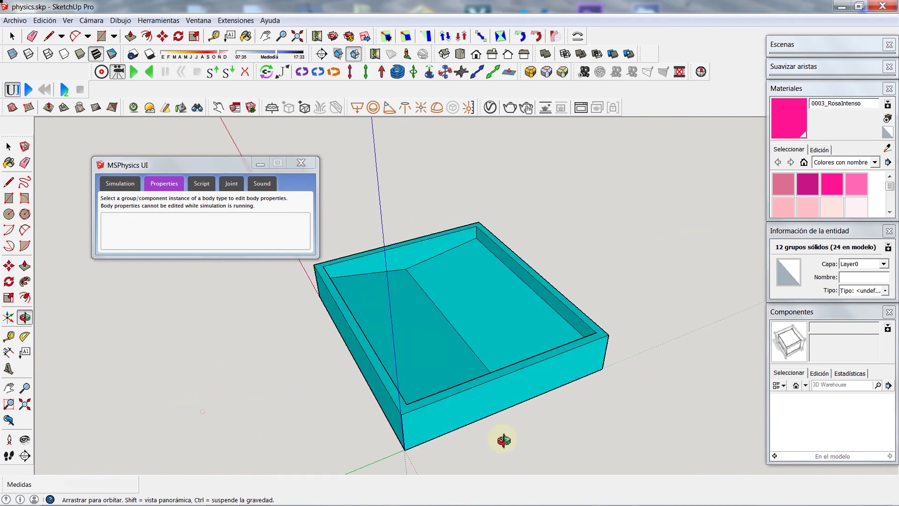
mouse_move(617, 404)
left_mouse_down()
mouse_move(395, 420)
mouse_move(190, 397)
mouse_move(584, 377)
mouse_move(201, 425)
left_mouse_up()
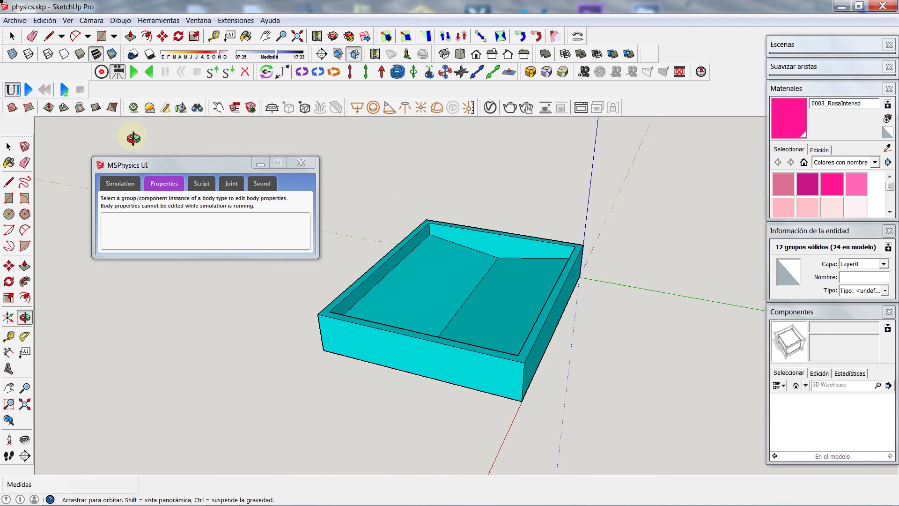
left_click(9, 146)
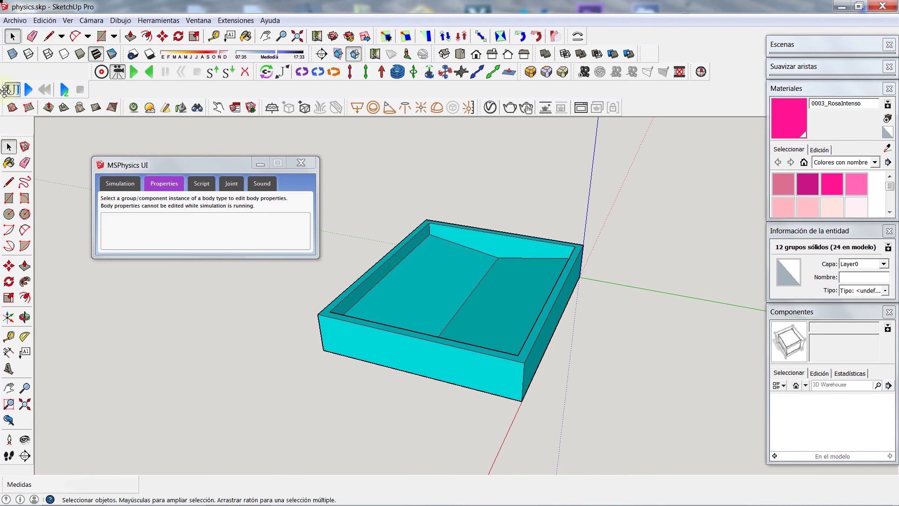
left_click_drag(4, 90, 7, 77)
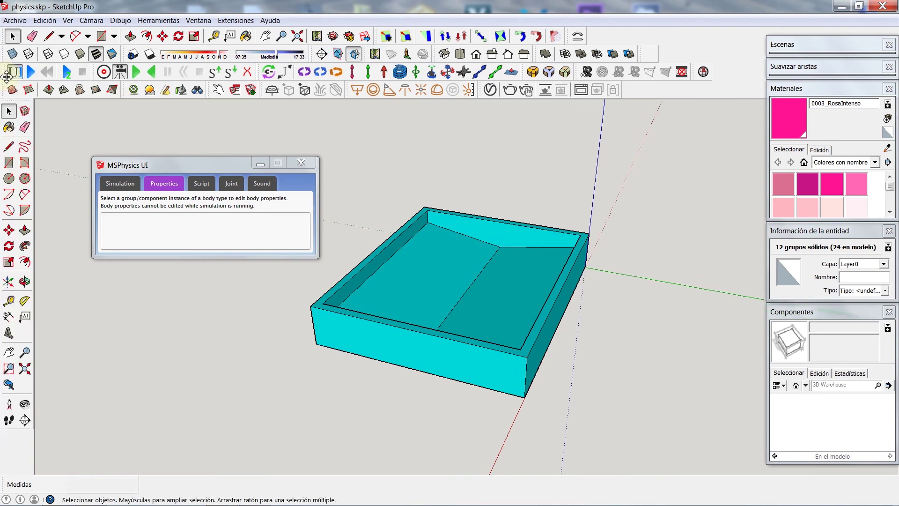